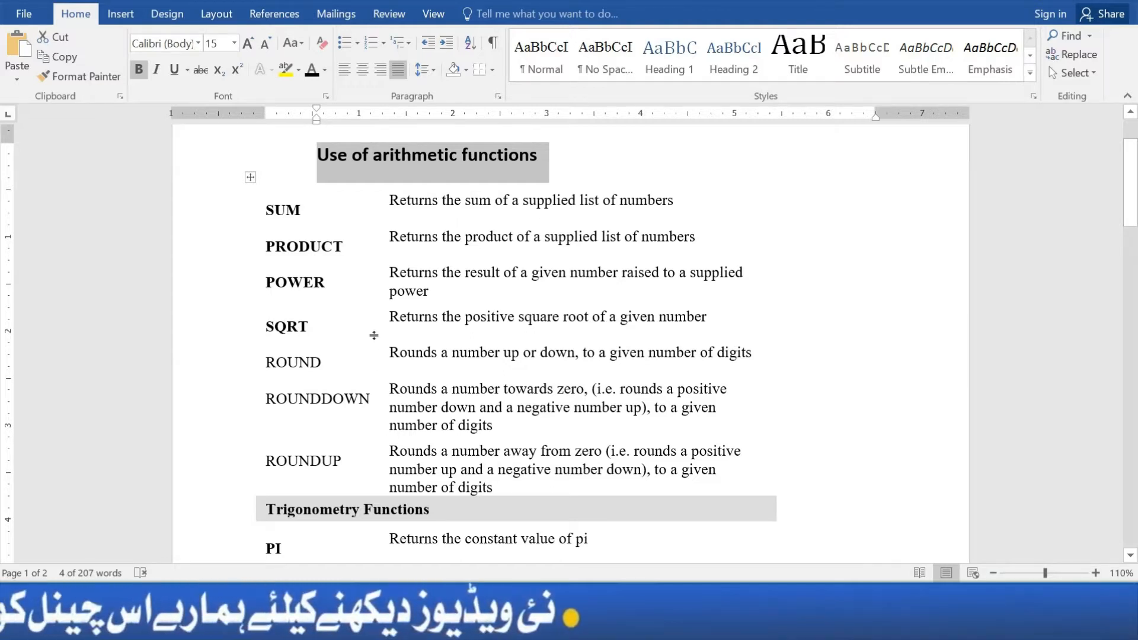
# Switch to the course outline document and review the MS-Excel topics on arithmetic and logical formulas and built-in functions
pyautogui.moveTo(304, 292)
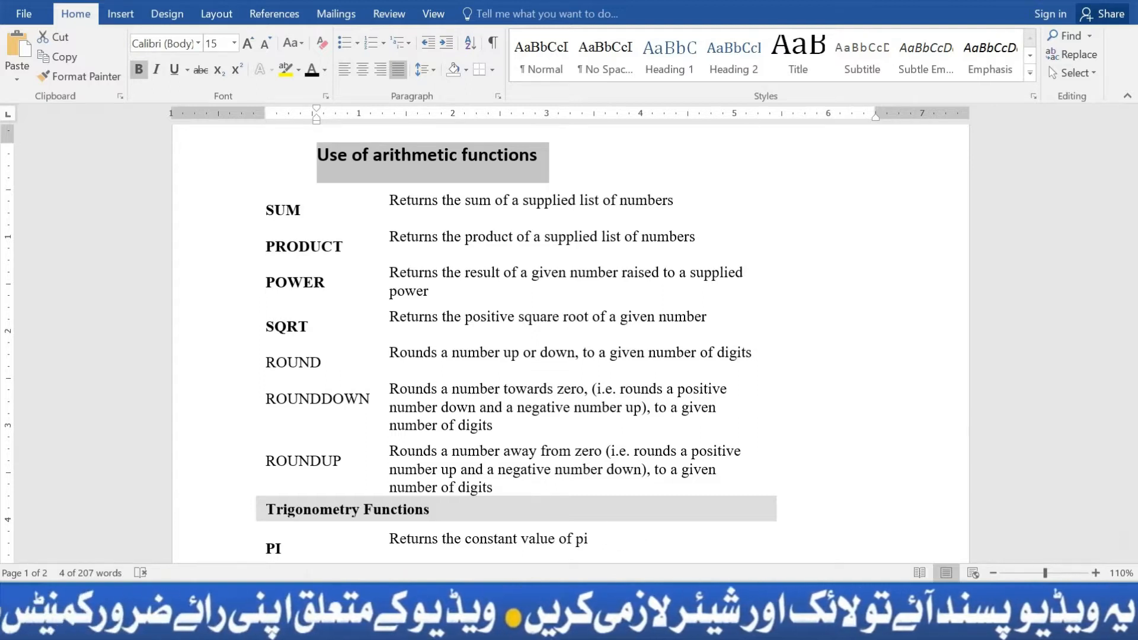
pyautogui.moveTo(637, 622)
pyautogui.click(432, 517)
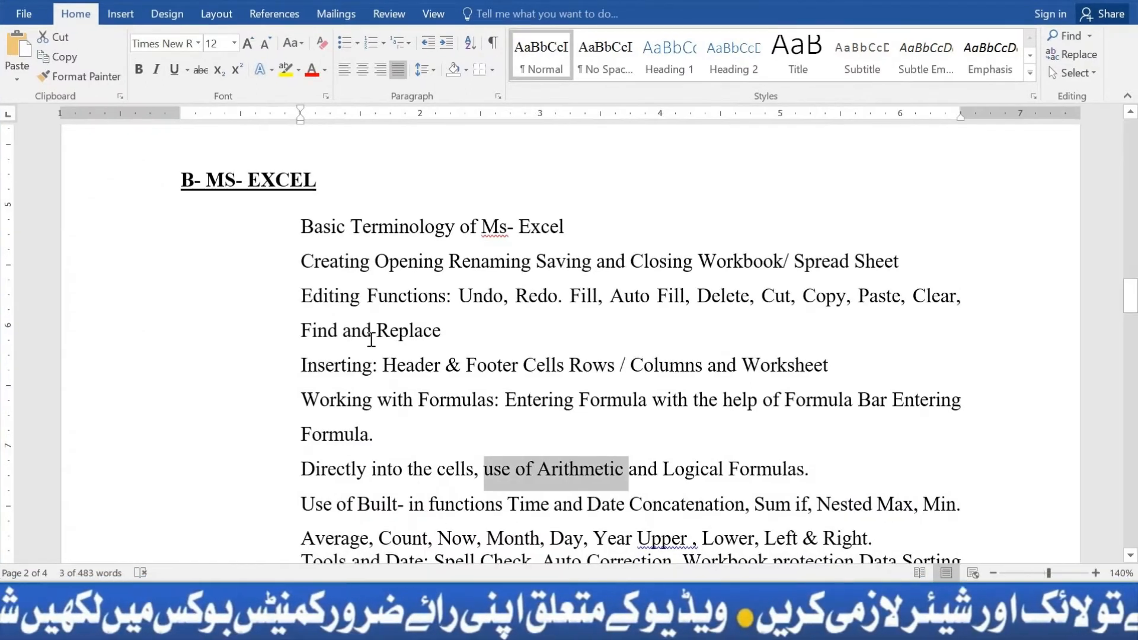
pyautogui.scroll(-3, 458, 330)
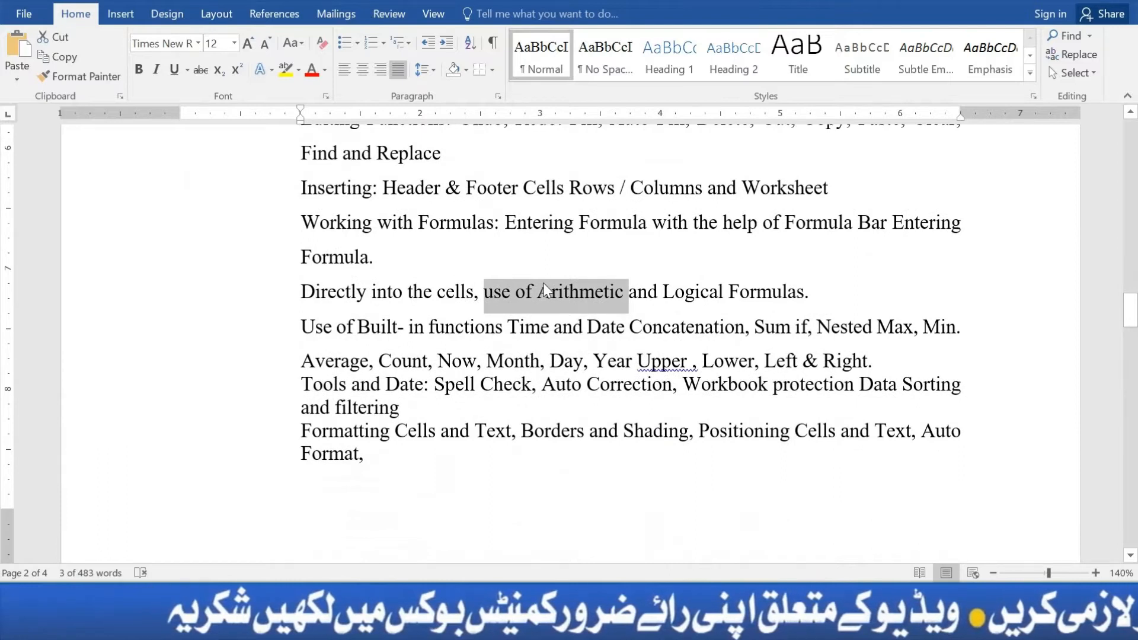
pyautogui.click(536, 292)
pyautogui.moveTo(489, 292); pyautogui.dragTo(814, 292)
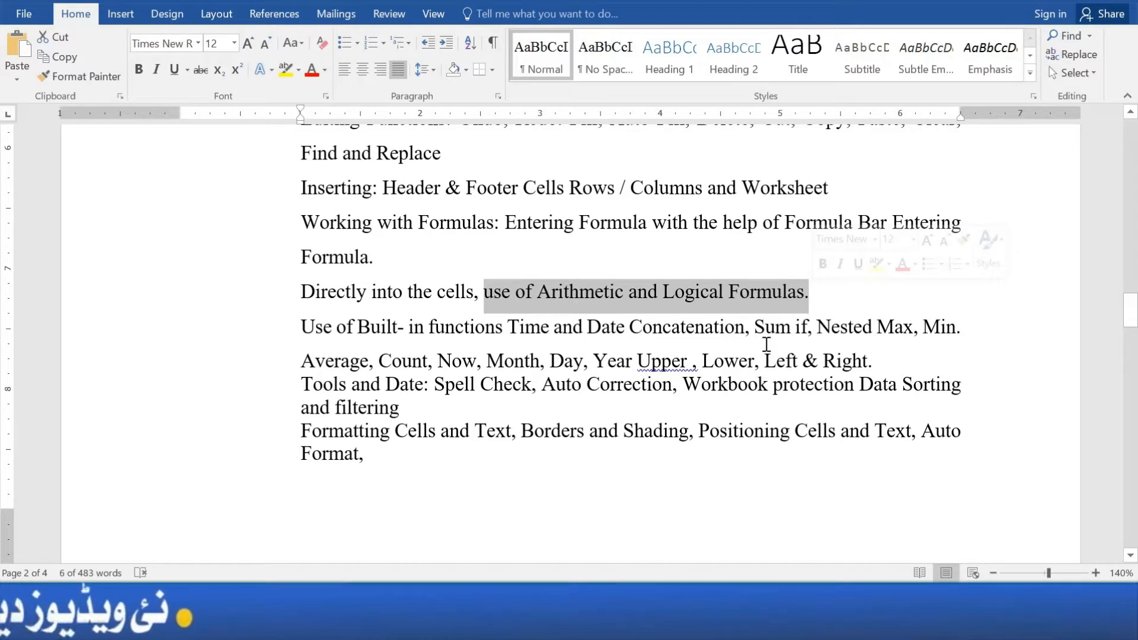
pyautogui.moveTo(508, 327); pyautogui.dragTo(637, 326)
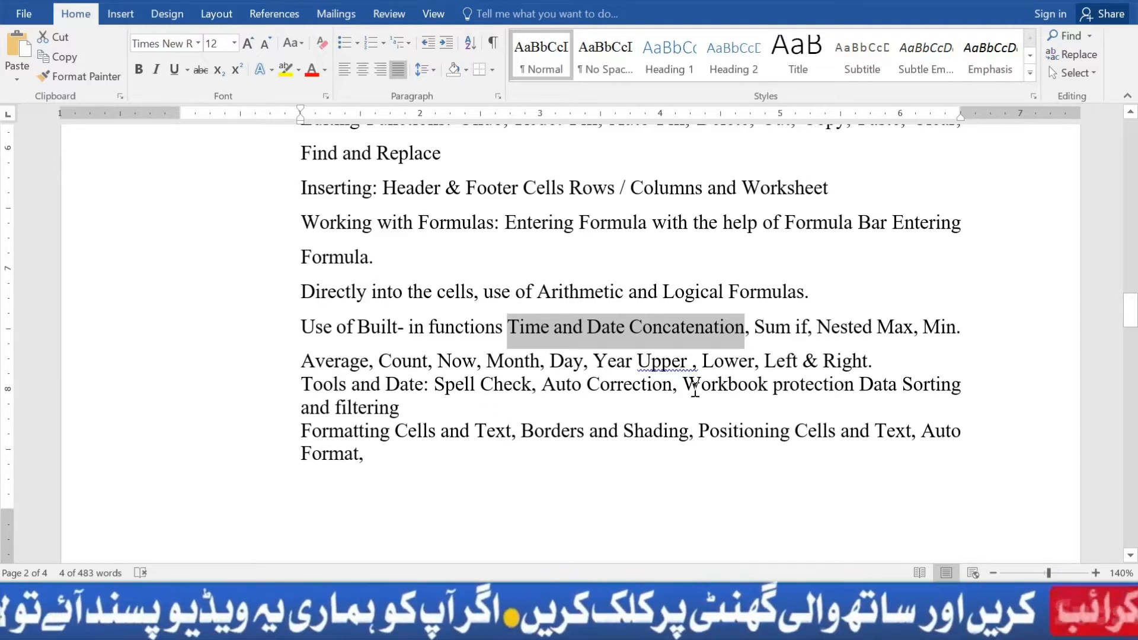
pyautogui.scroll(-6, 446, 384)
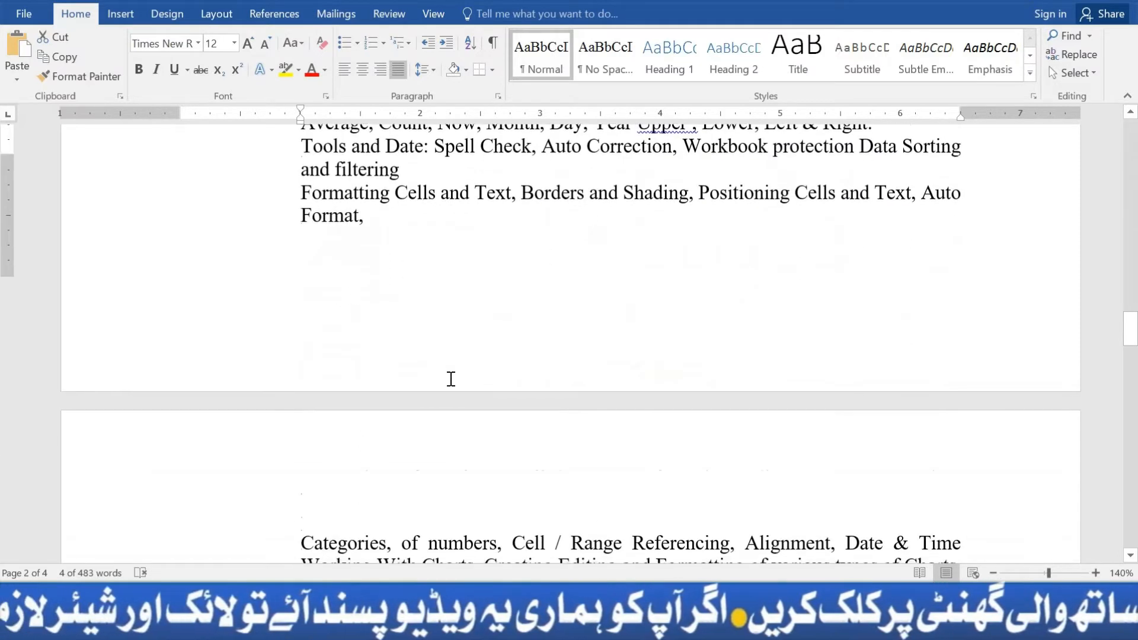
pyautogui.scroll(2, 515, 380)
pyautogui.scroll(1, 521, 384)
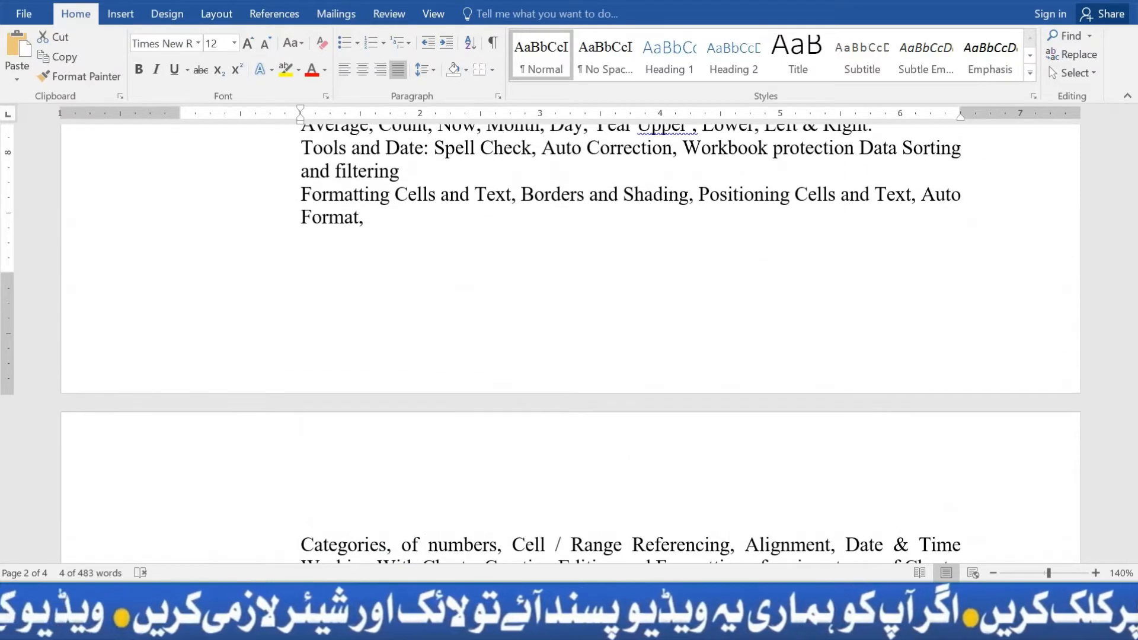
# Switch to Excel and apply All Borders to every cell of Sheet4
pyautogui.moveTo(682, 627)
pyautogui.click(584, 520)
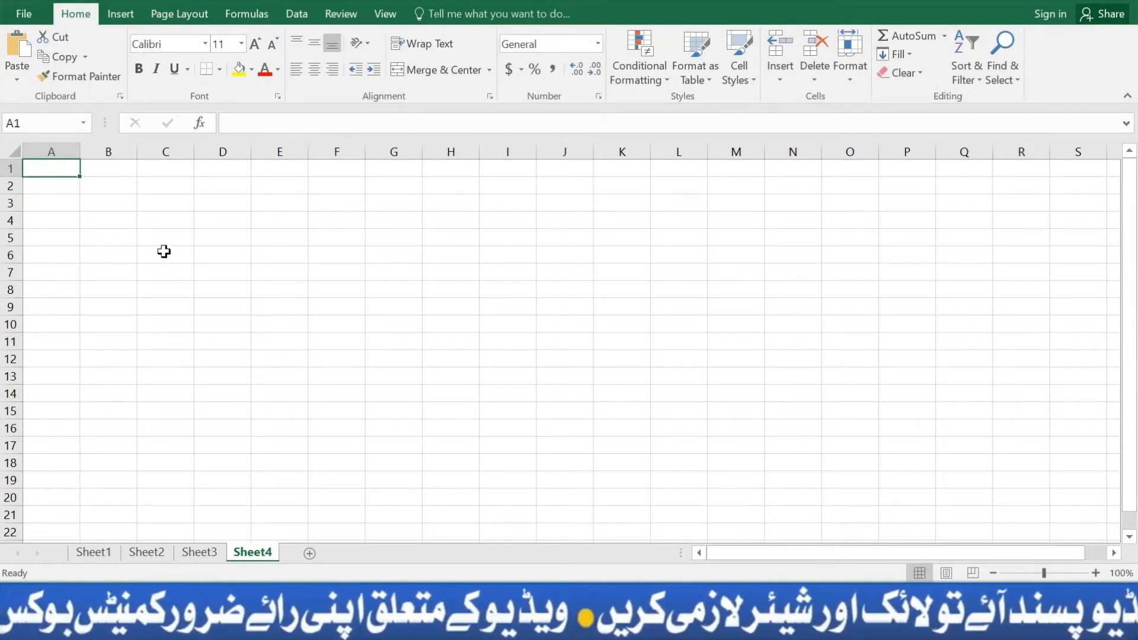
pyautogui.click(172, 224)
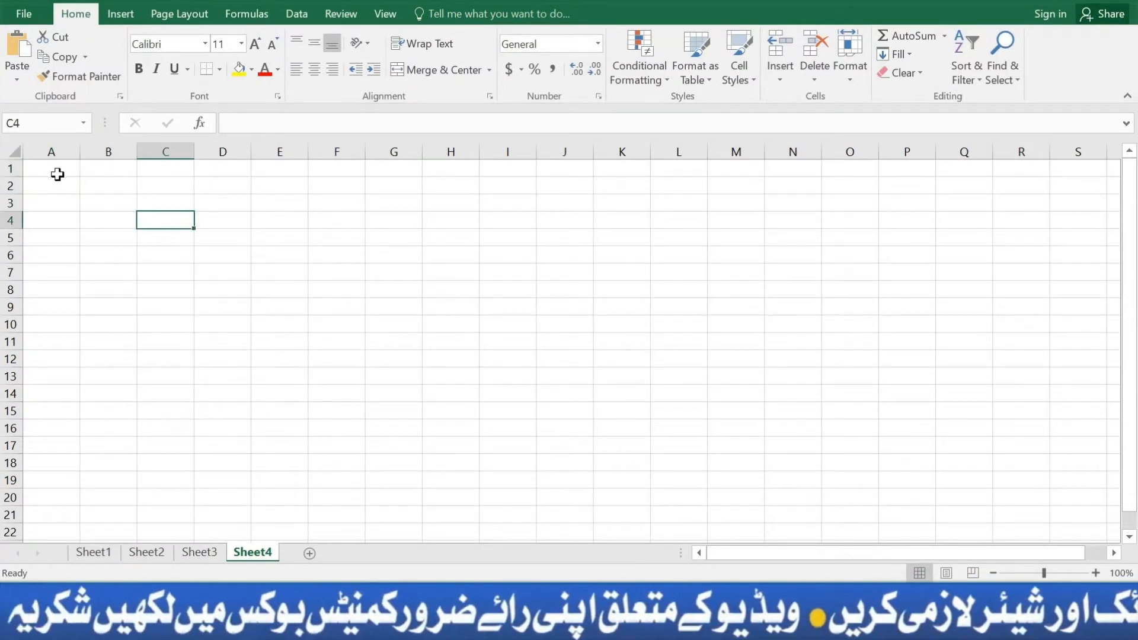
pyautogui.hotkey('ctrl', 'a')
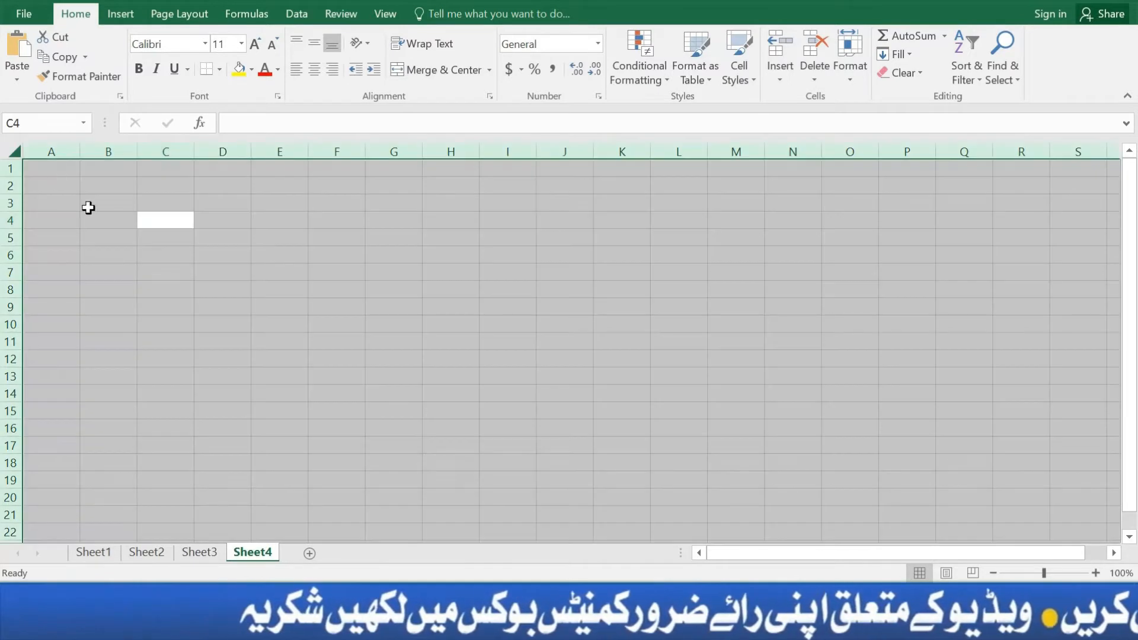
pyautogui.rightClick(132, 199)
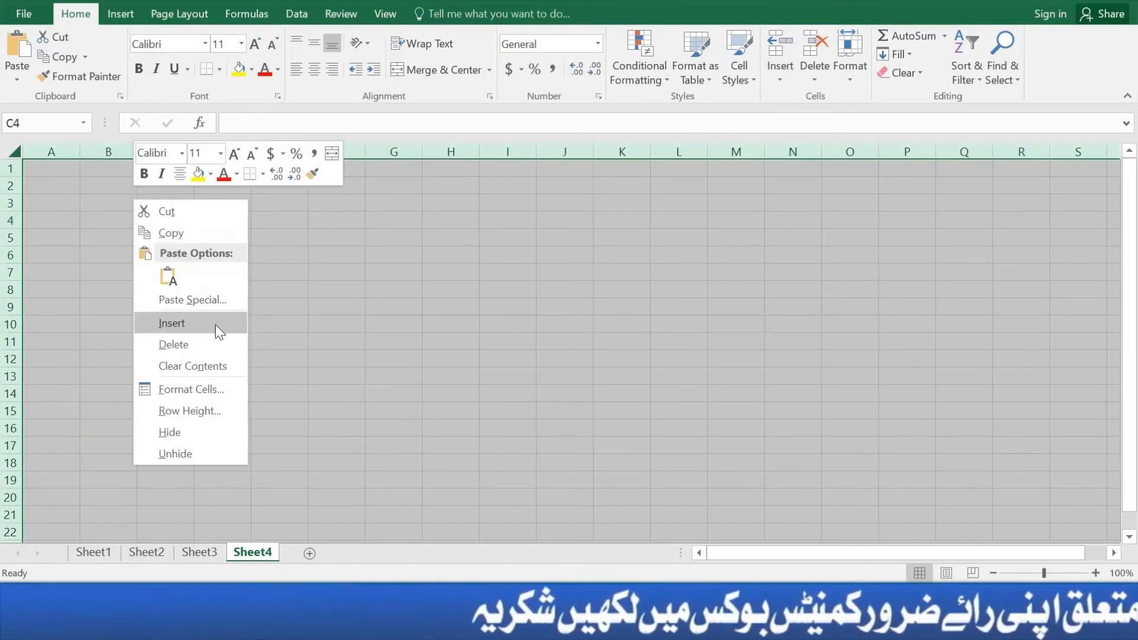
pyautogui.click(262, 174)
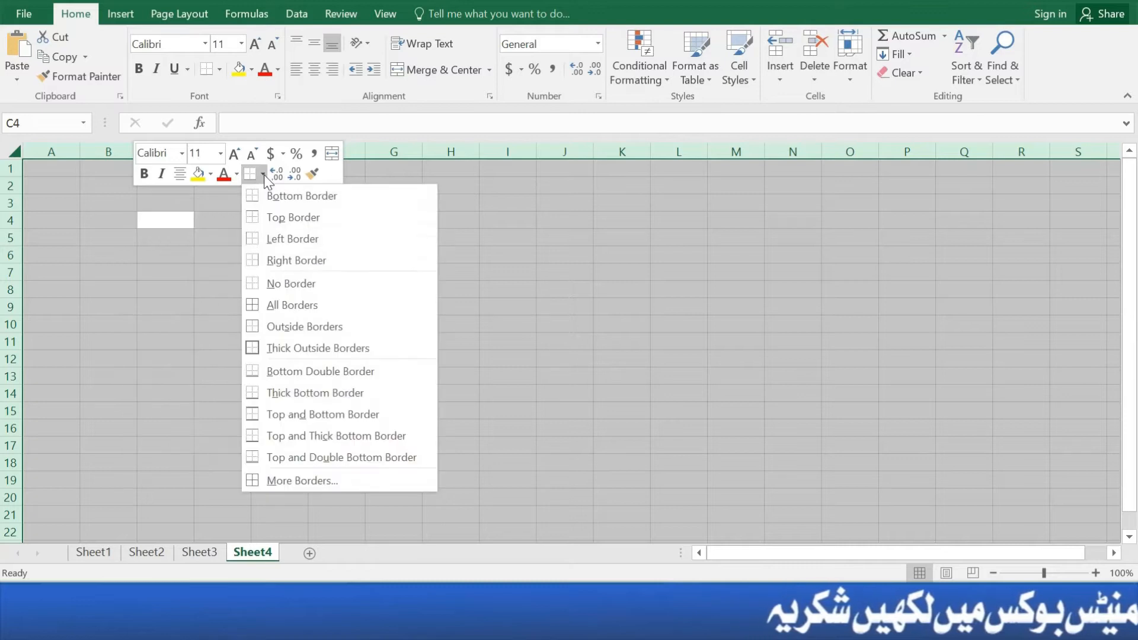
pyautogui.click(295, 304)
pyautogui.click(336, 289)
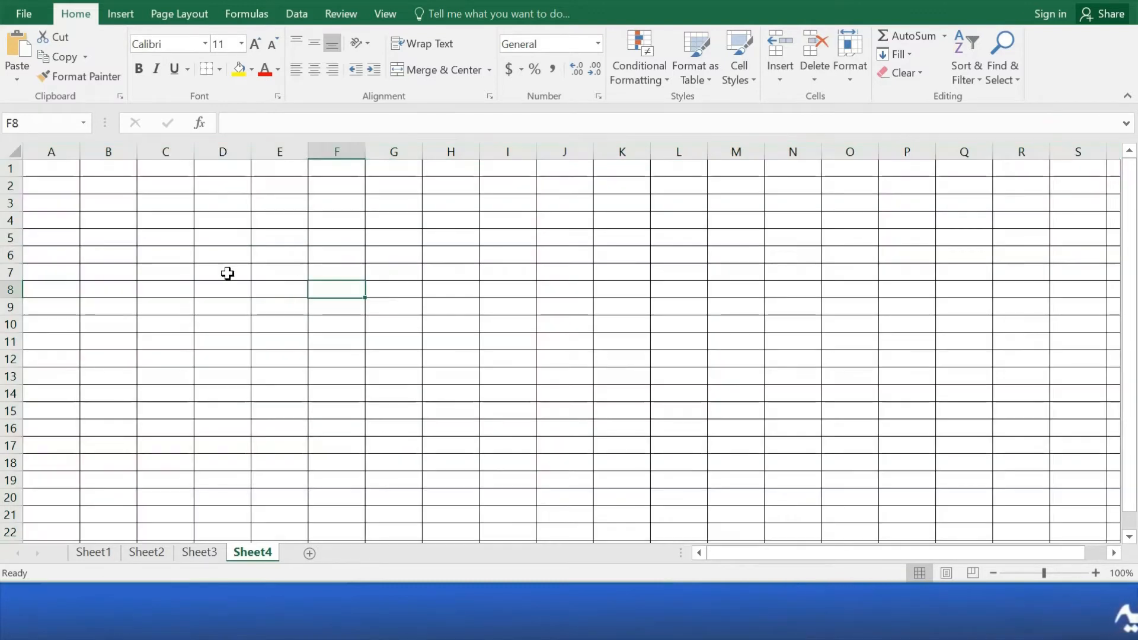
# Start Insert Function for cell E4 and move its dialog up clear of the sheet's middle
pyautogui.click(279, 218)
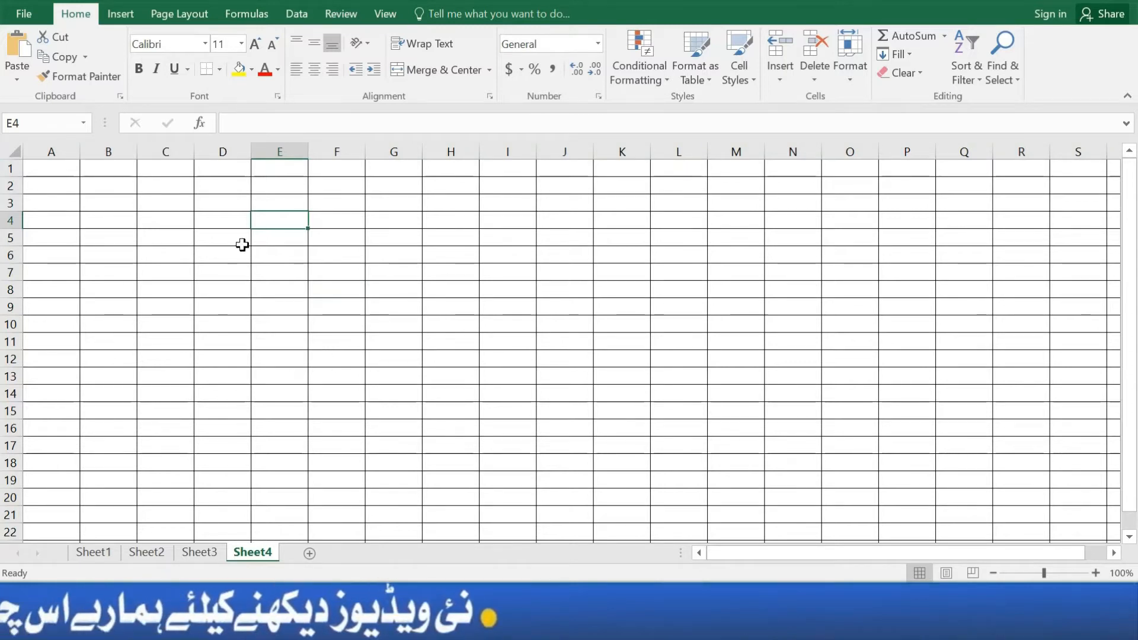
pyautogui.click(249, 15)
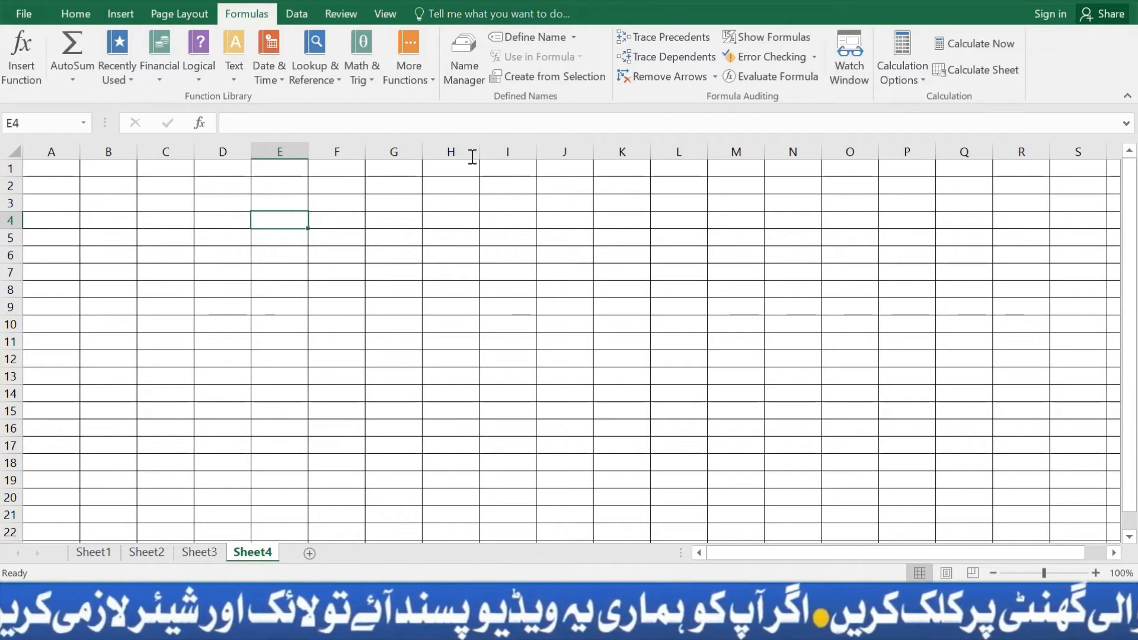
pyautogui.click(16, 58)
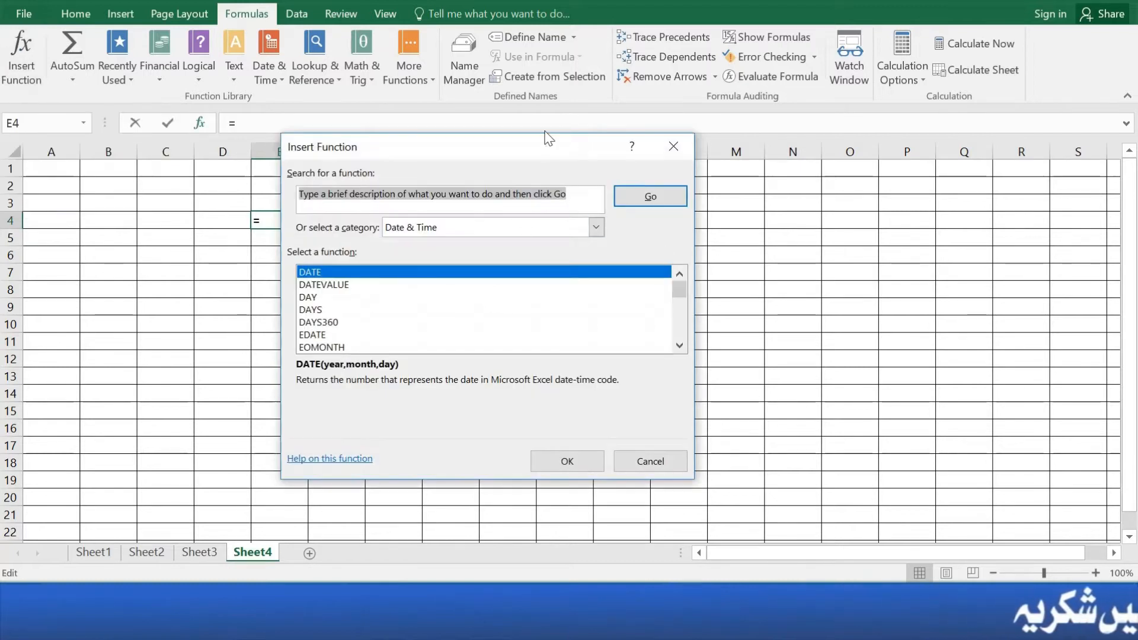
pyautogui.moveTo(548, 138); pyautogui.dragTo(560, 49)
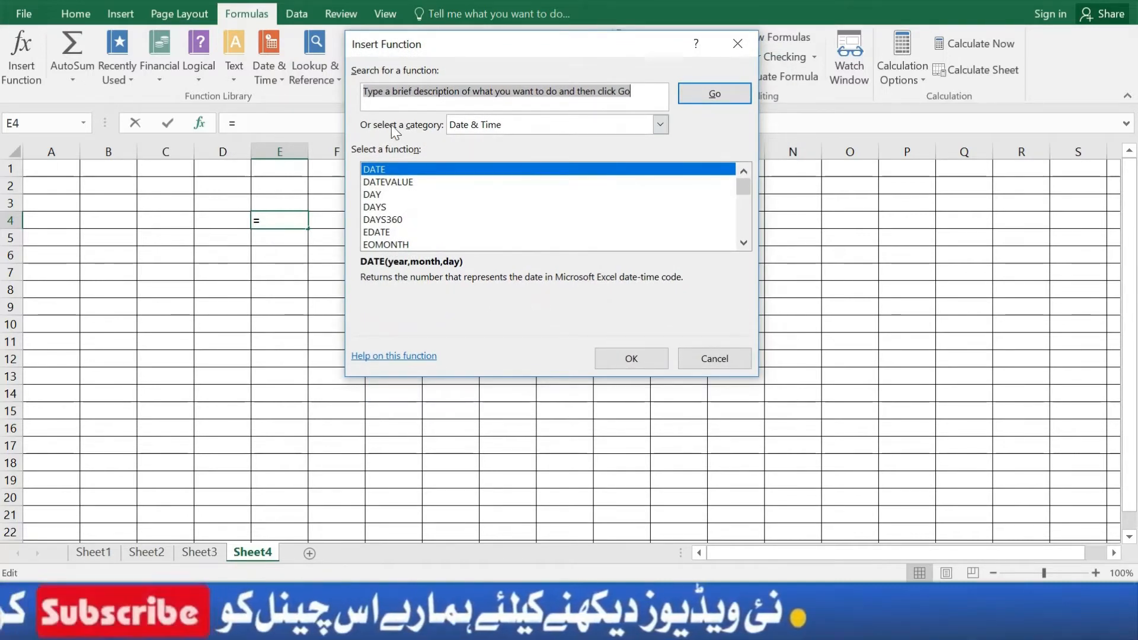
# Set the function category to All and look through the complete function list
pyautogui.click(660, 125)
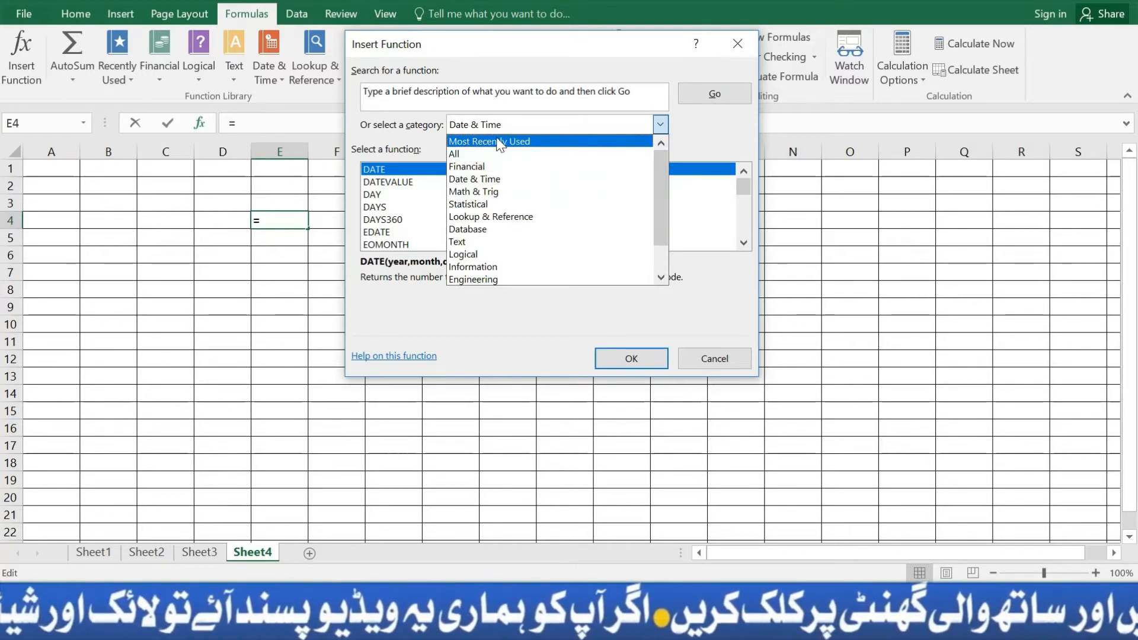
pyautogui.click(459, 154)
pyautogui.scroll(-12, 422, 190)
pyautogui.scroll(-20, 424, 189)
pyautogui.scroll(-12, 429, 195)
pyautogui.scroll(18, 431, 205)
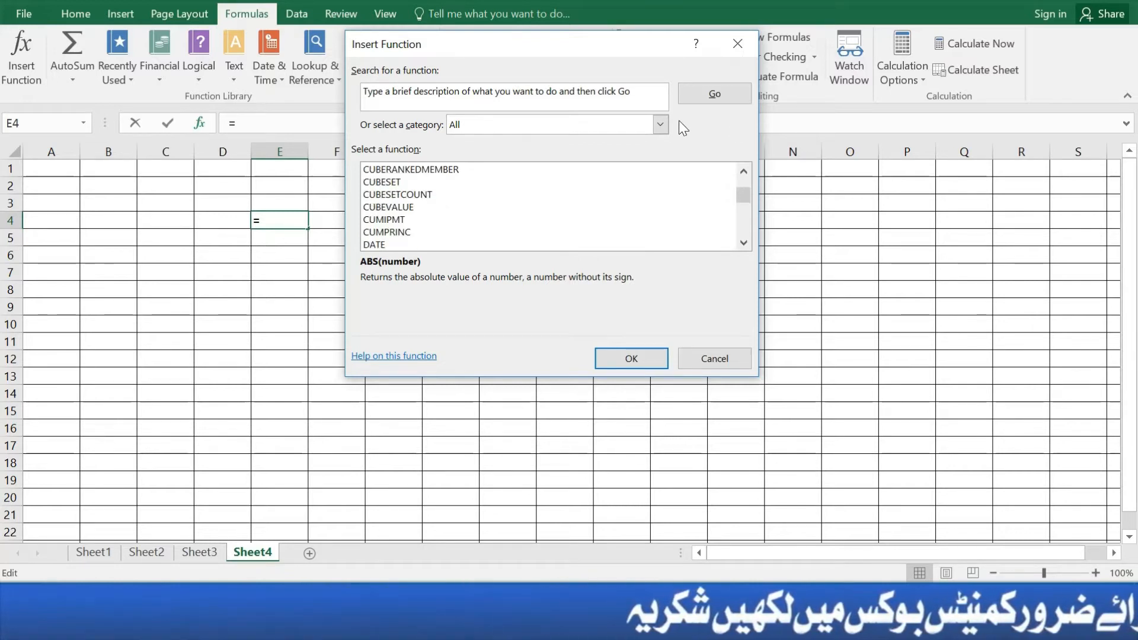
# Set the function category to Financial and look through its functions down to the end of the list
pyautogui.click(660, 125)
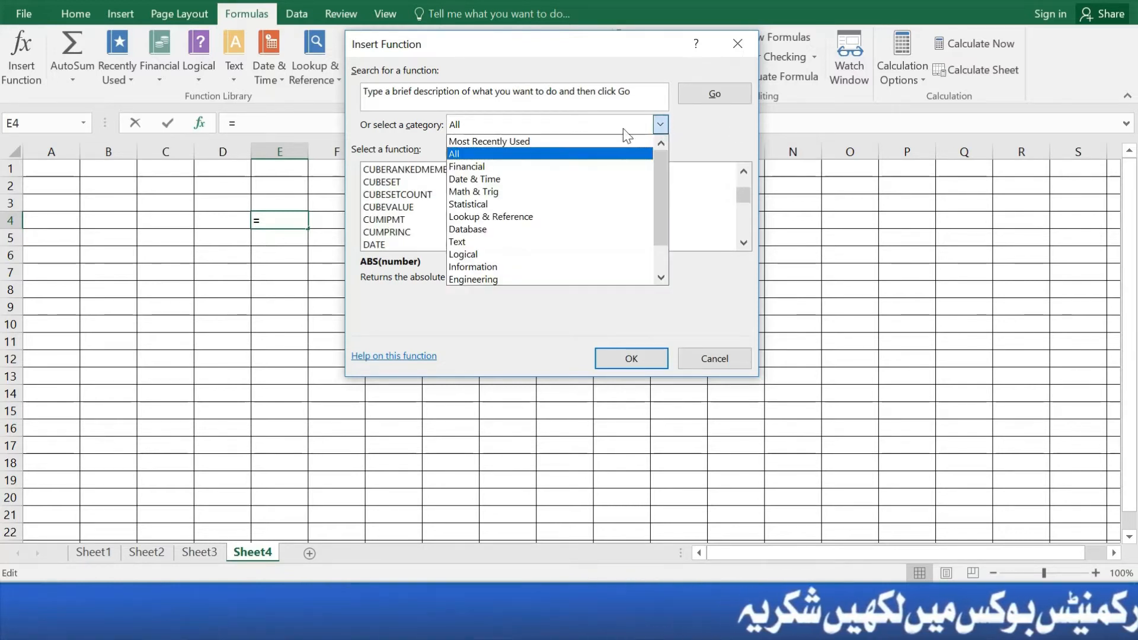
pyautogui.click(491, 166)
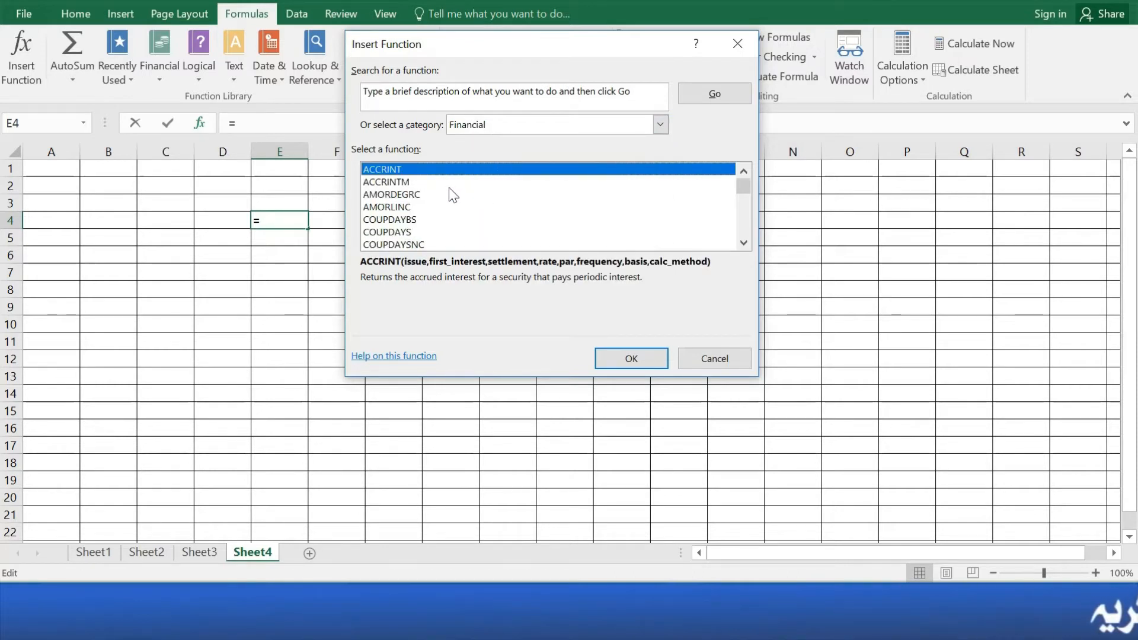
pyautogui.scroll(-11, 453, 189)
pyautogui.scroll(-2, 452, 176)
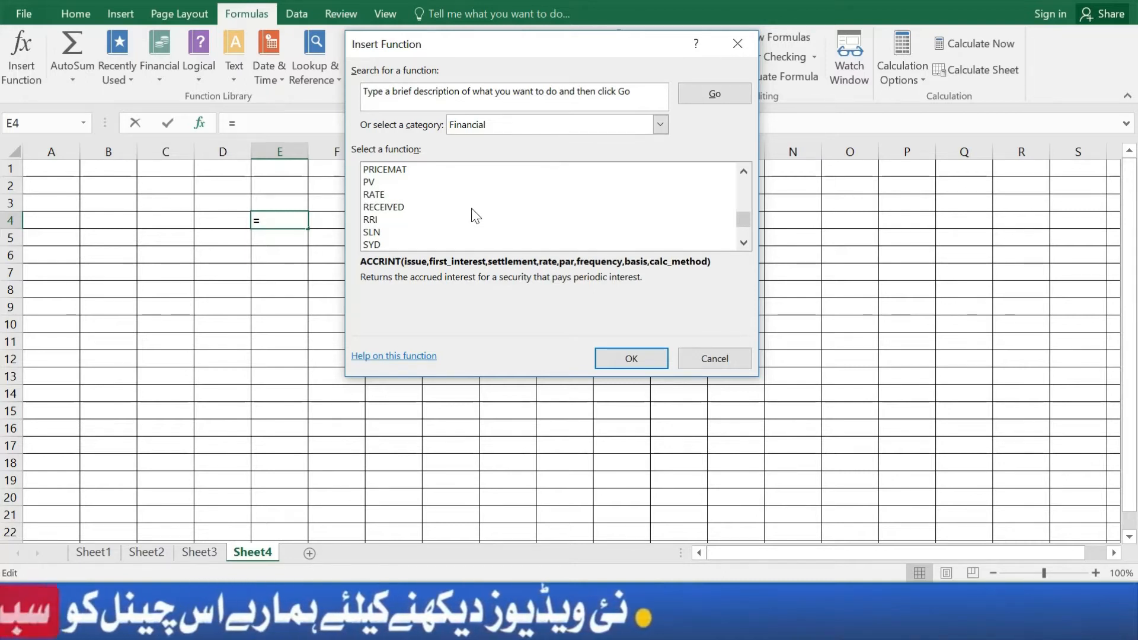
pyautogui.scroll(-3, 474, 222)
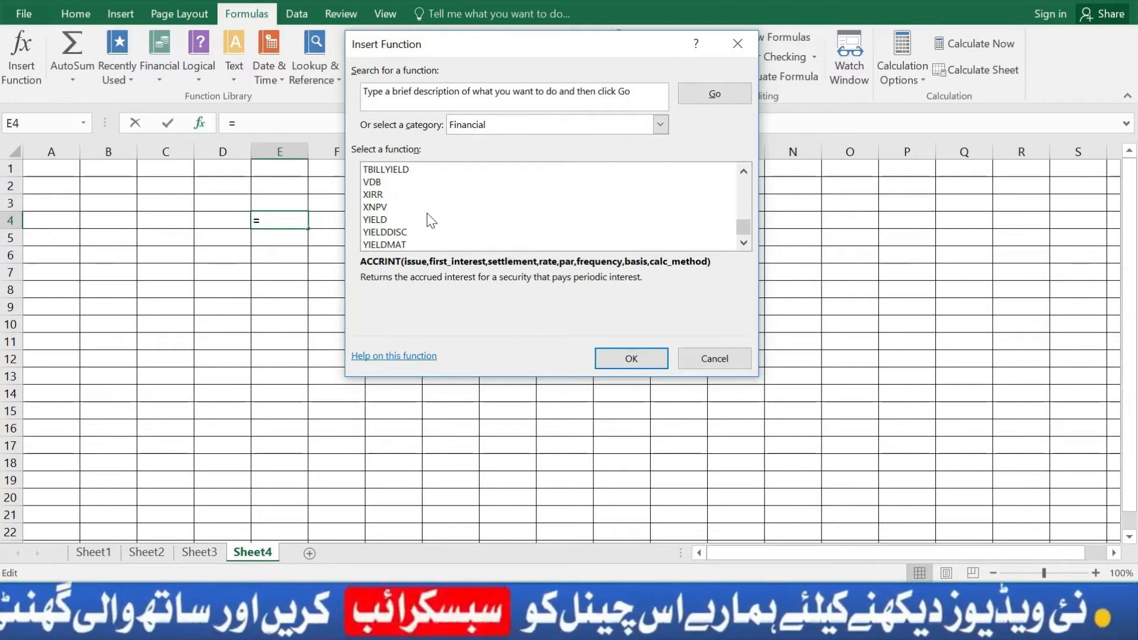
pyautogui.scroll(15, 496, 225)
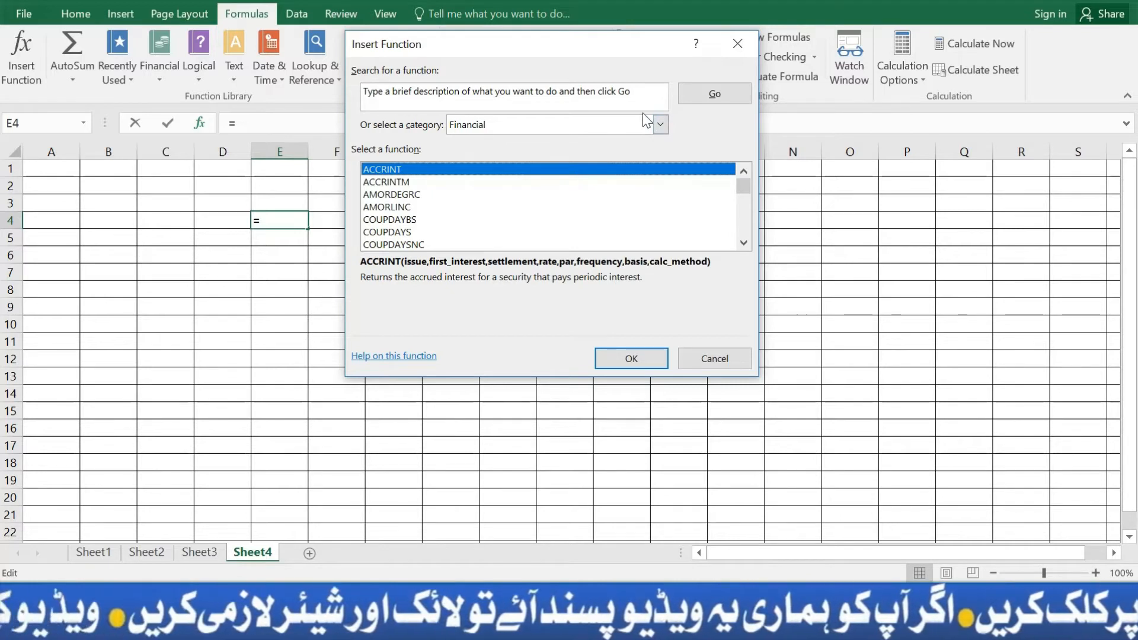
# Examine the available function categories from Most Recently Used through Web, keeping Financial as the category
pyautogui.click(659, 124)
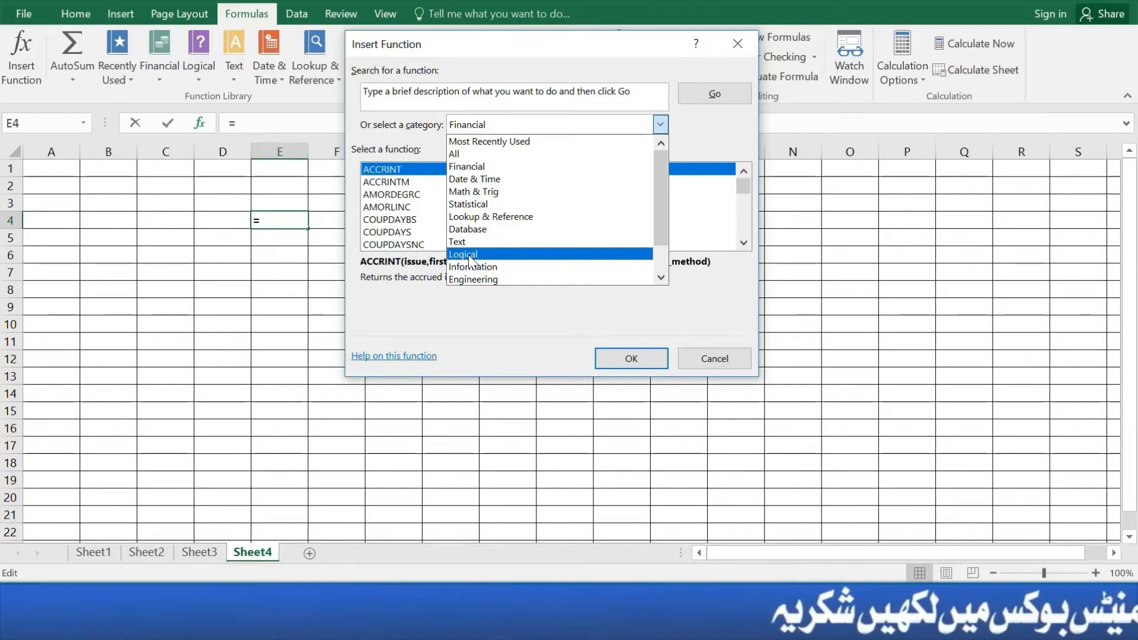
pyautogui.scroll(-1, 468, 259)
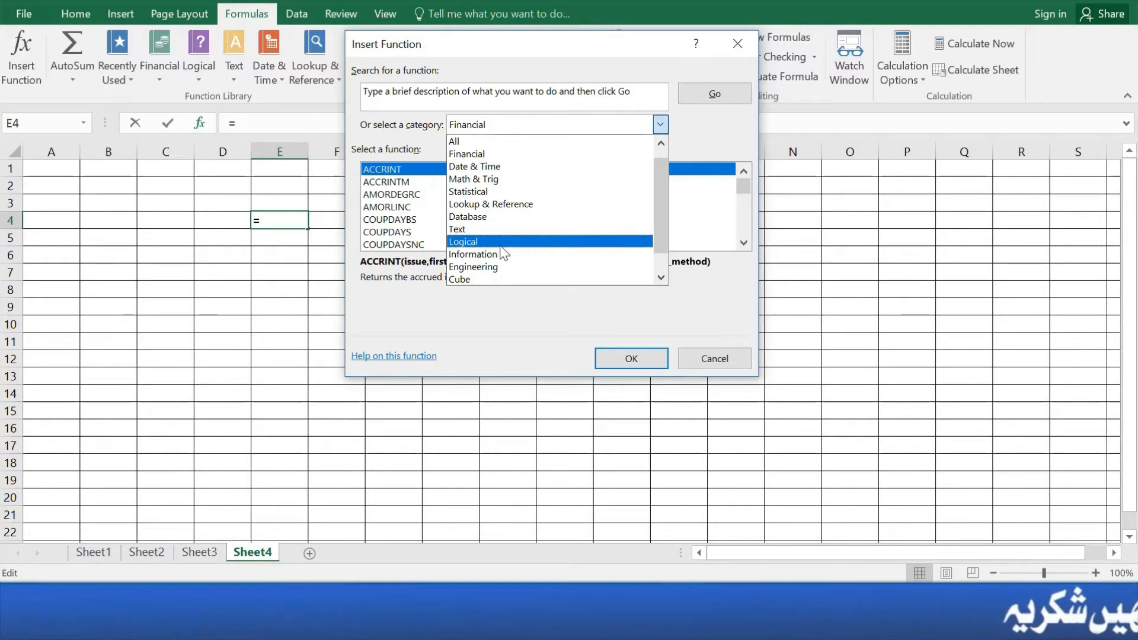
pyautogui.scroll(-1, 491, 252)
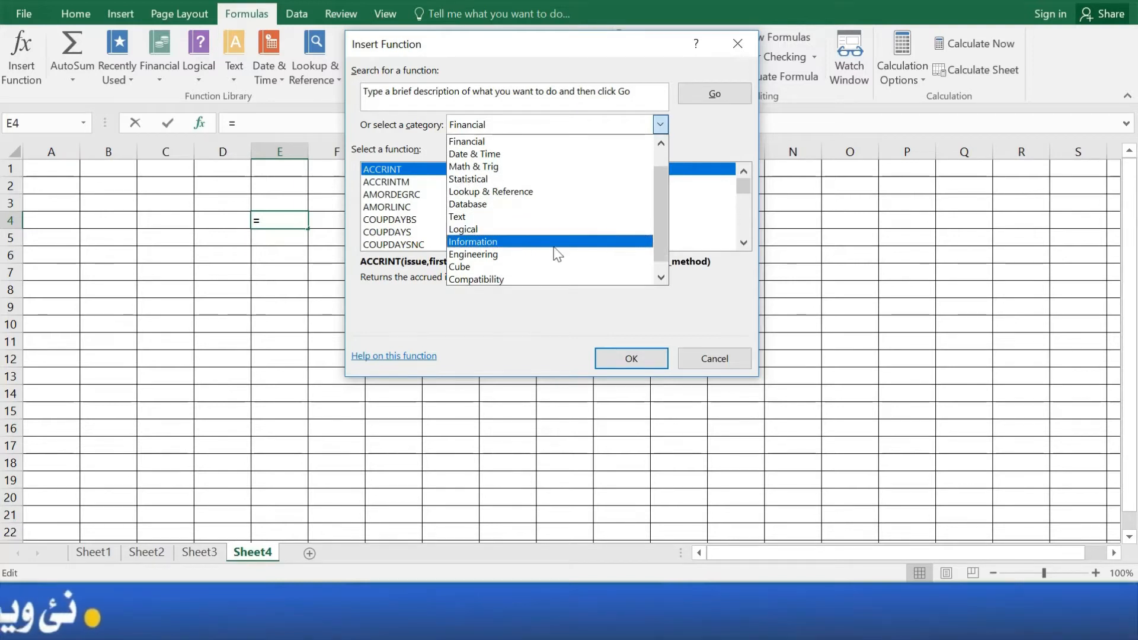
pyautogui.scroll(-1, 522, 247)
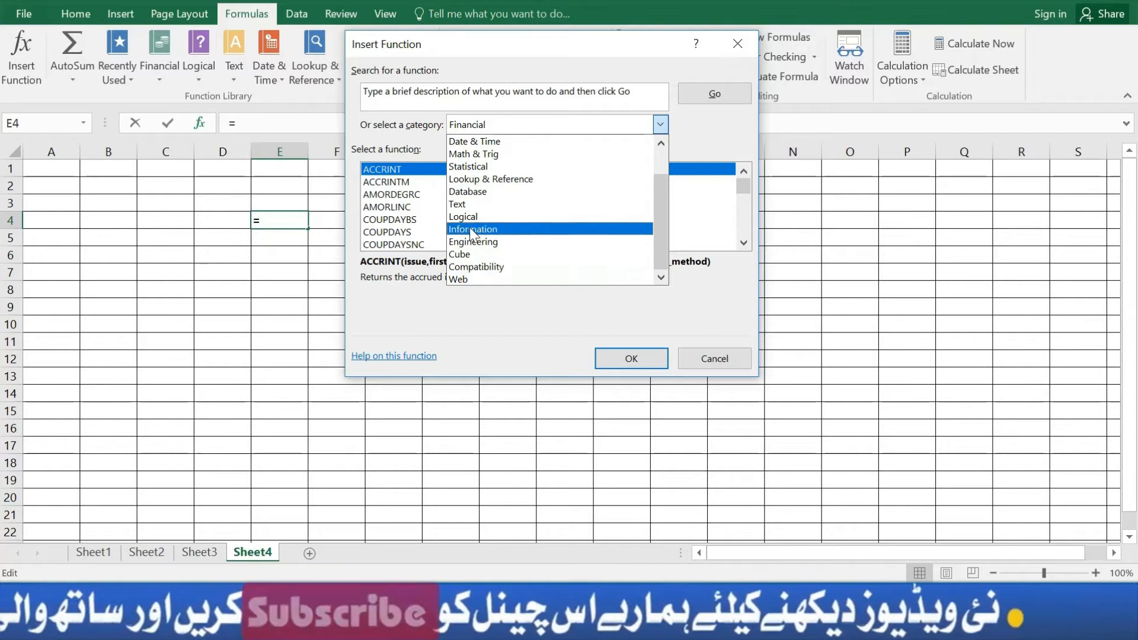
pyautogui.scroll(1, 472, 237)
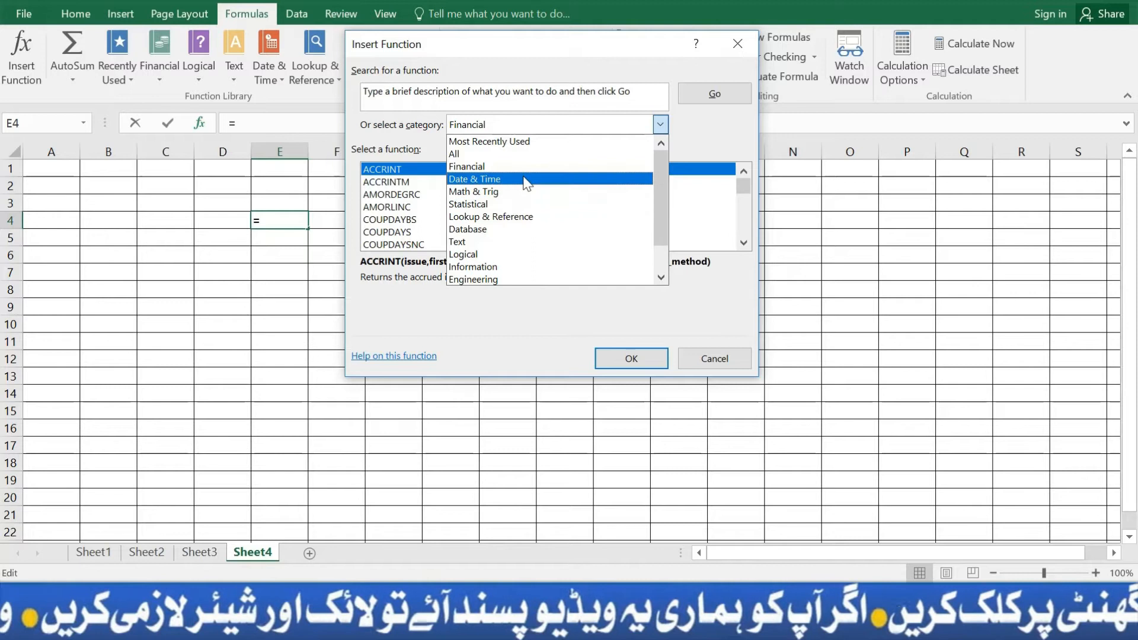
pyautogui.scroll(-1, 523, 189)
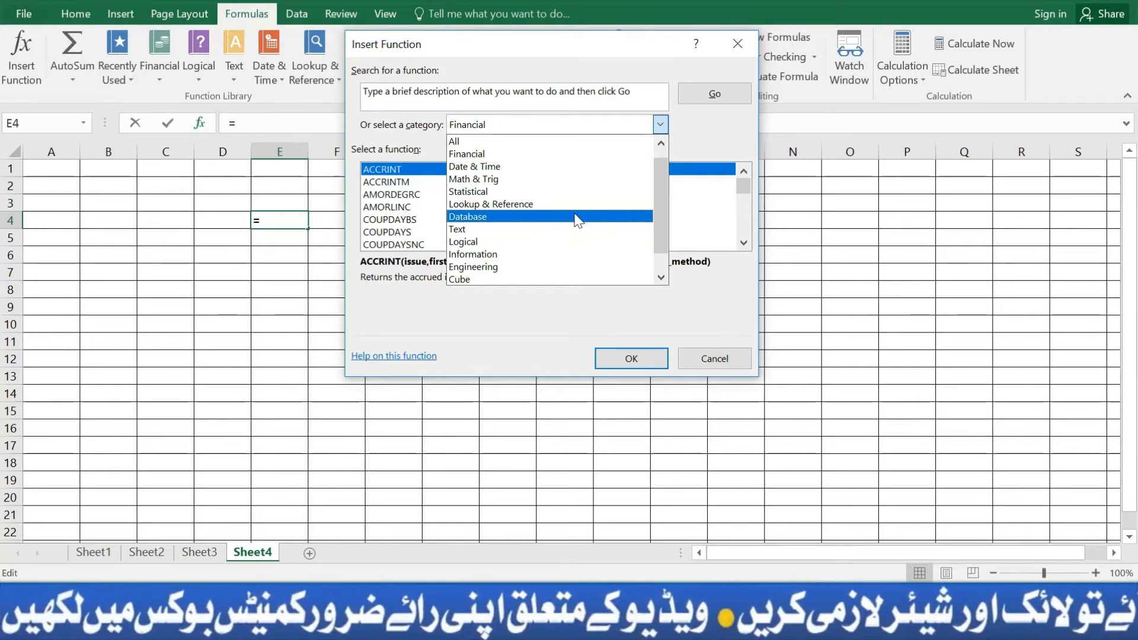
pyautogui.moveTo(654, 198); pyautogui.dragTo(639, 149)
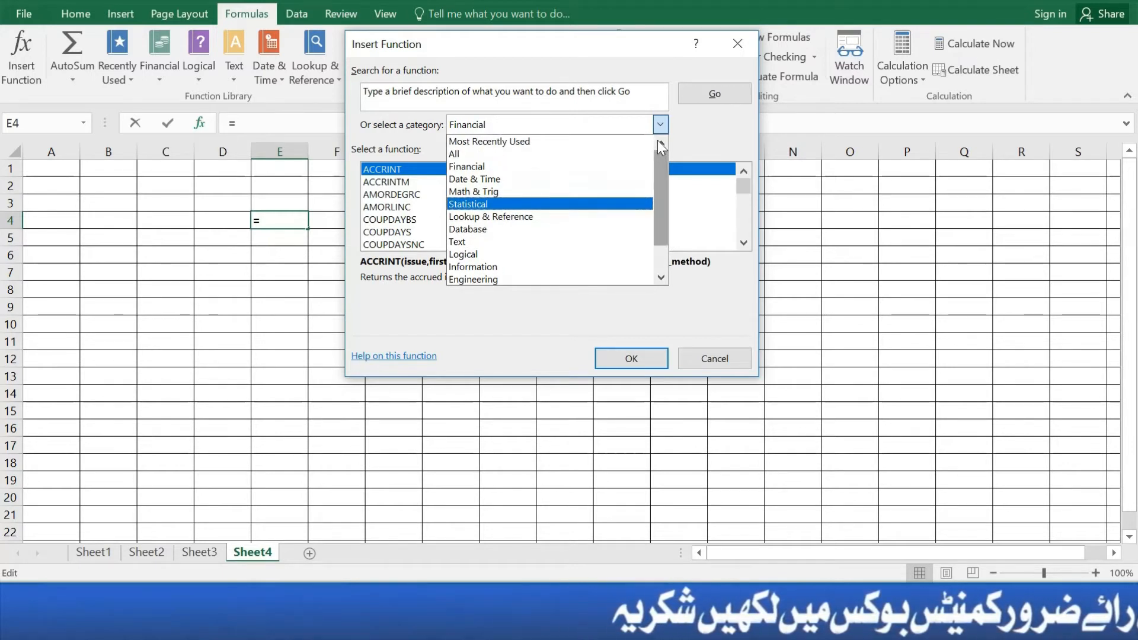
pyautogui.click(533, 68)
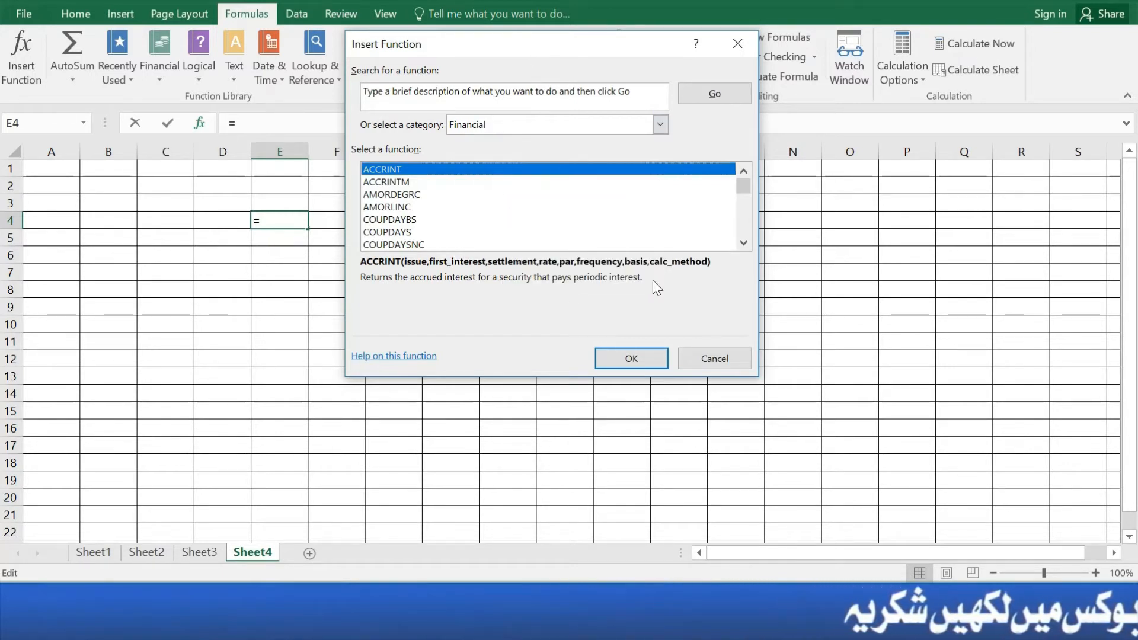
# Look through the Financial functions again and select ACCRINTM to read its syntax and description
pyautogui.scroll(-6, 419, 191)
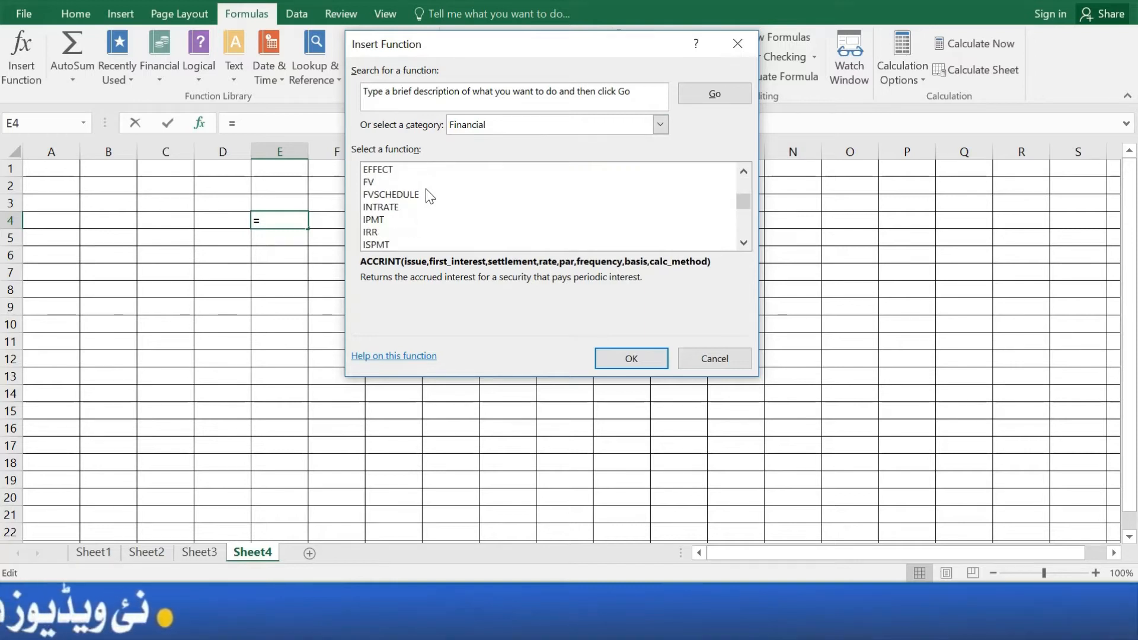
pyautogui.scroll(-1, 425, 189)
pyautogui.scroll(7, 425, 279)
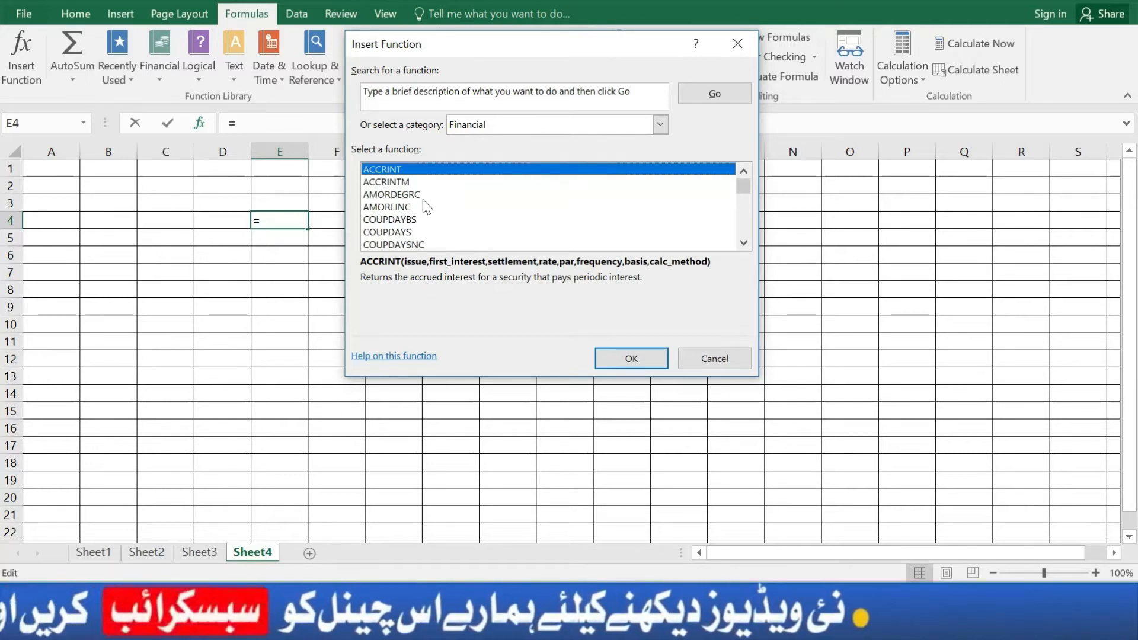
pyautogui.click(401, 194)
pyautogui.click(400, 183)
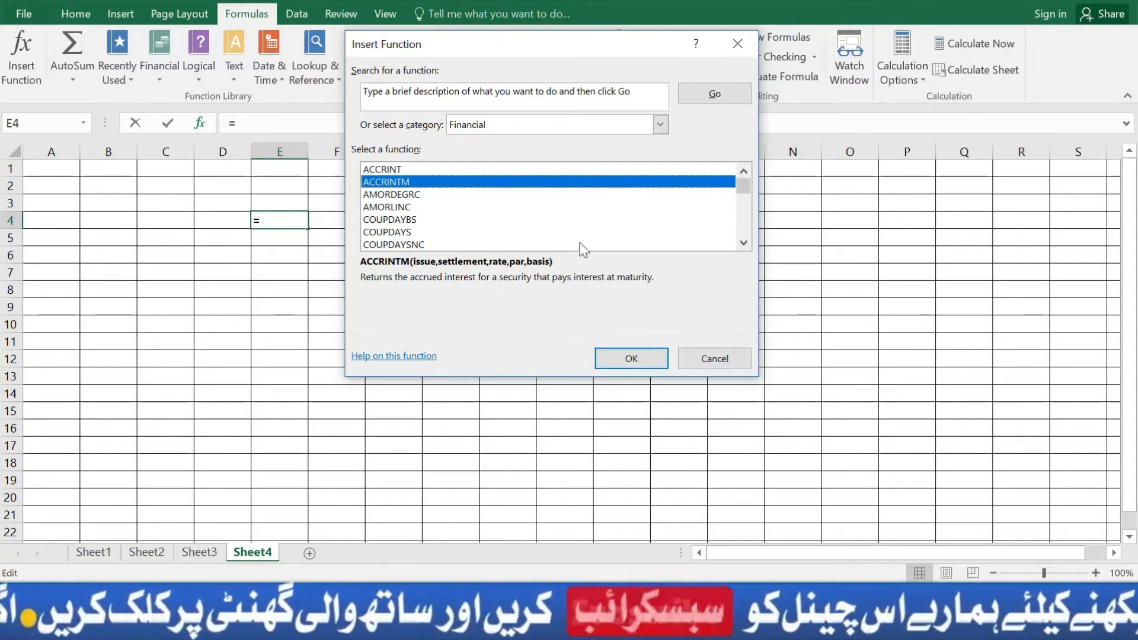
# Look over the first Financial functions once more and cancel Insert Function
pyautogui.scroll(-3, 578, 244)
pyautogui.scroll(-1, 536, 244)
pyautogui.scroll(4, 545, 241)
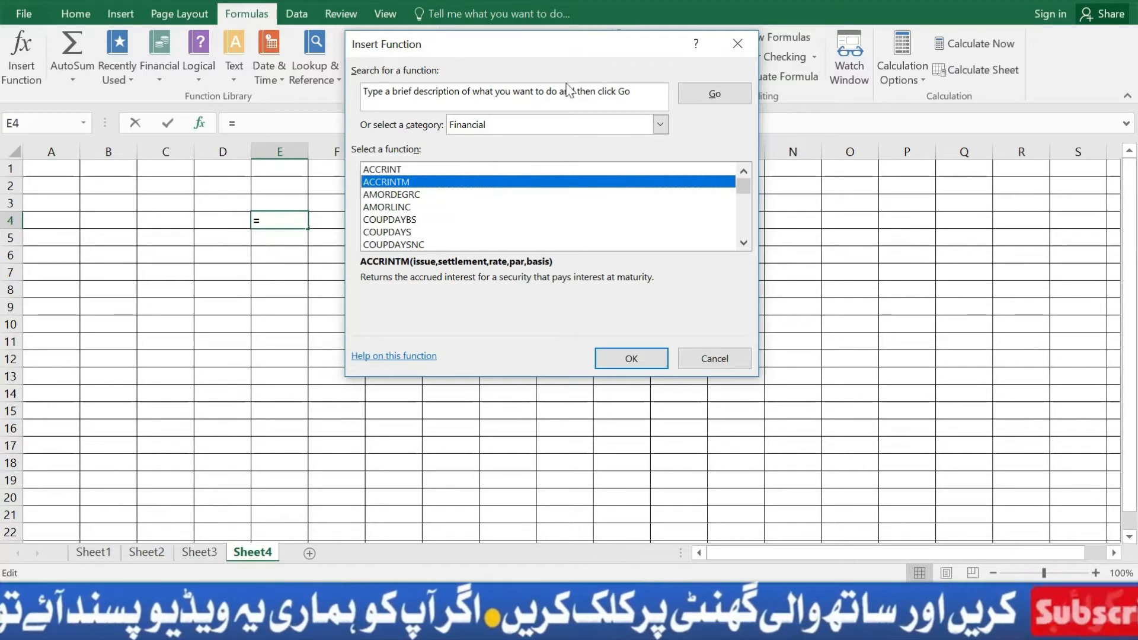
pyautogui.click(715, 358)
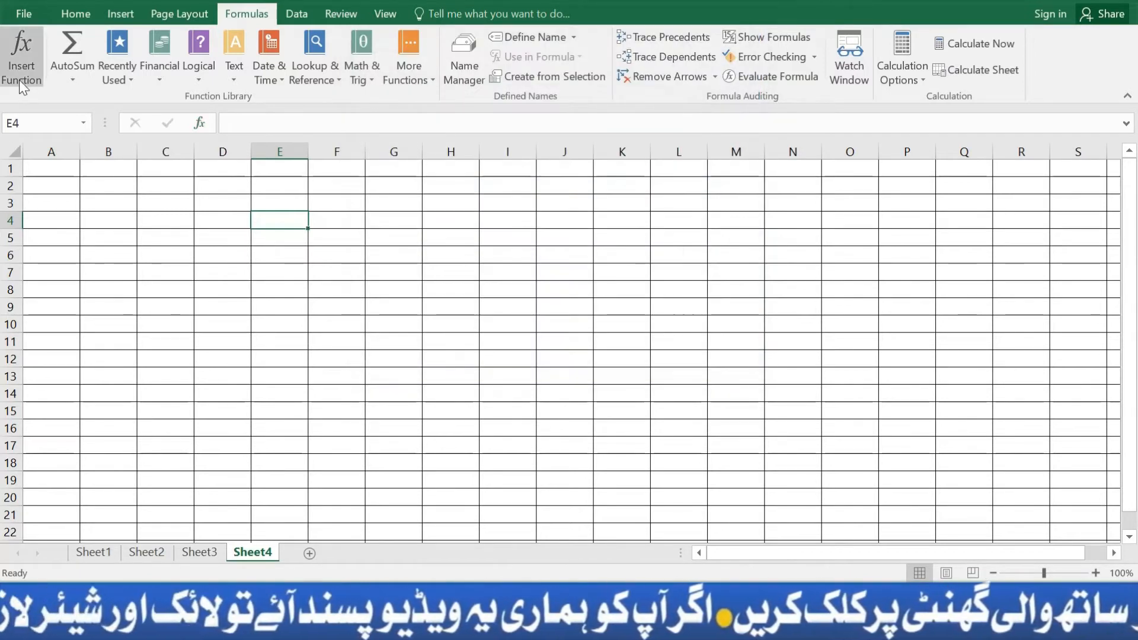
# Start Insert Function for cell E4, set the category to Math & Trig and look through its functions
pyautogui.click(17, 56)
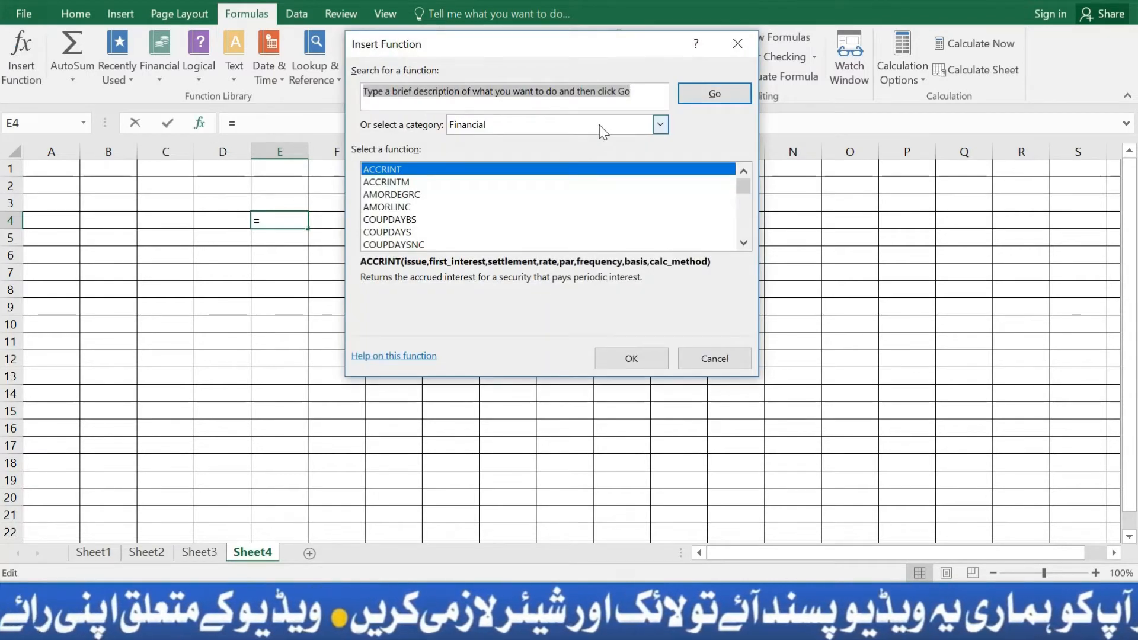
pyautogui.click(602, 126)
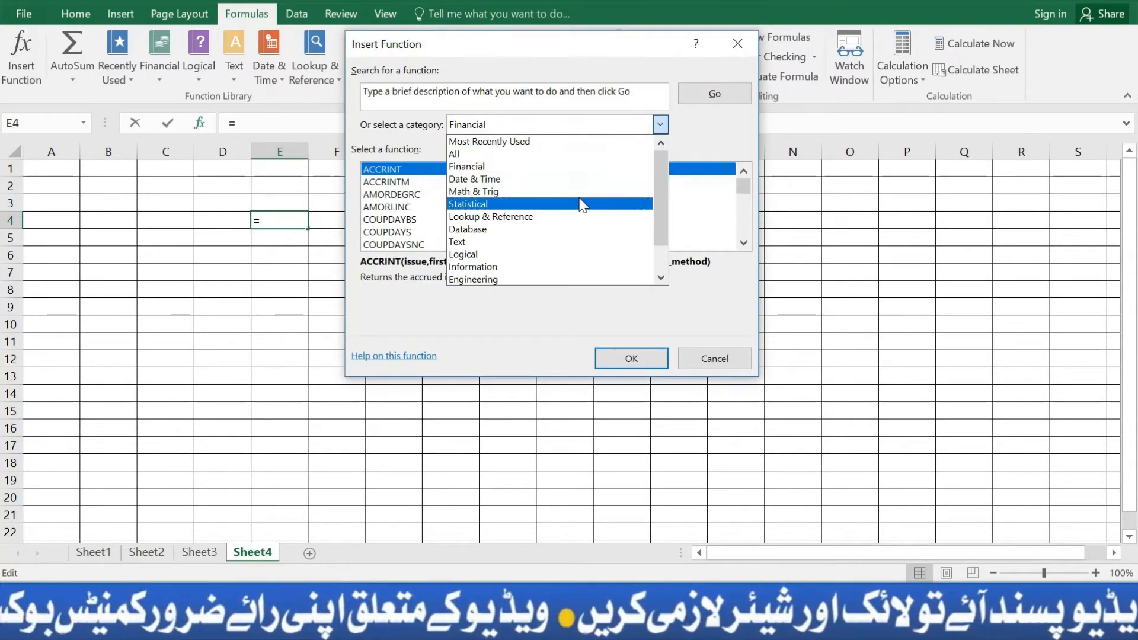
pyautogui.click(501, 192)
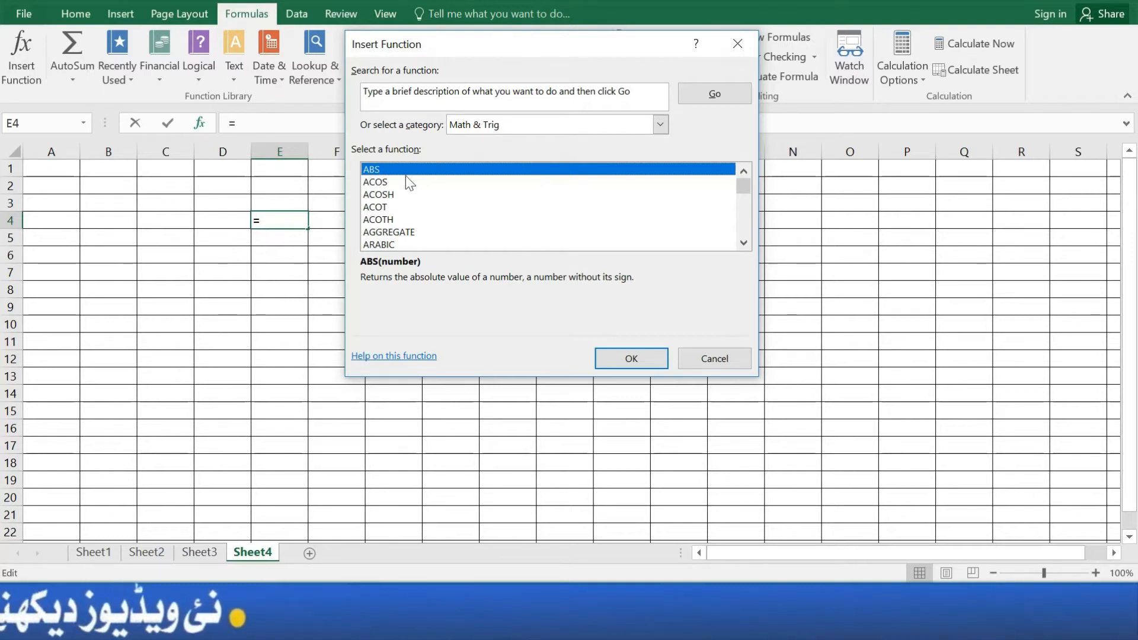
pyautogui.scroll(-14, 405, 190)
pyautogui.scroll(15, 407, 201)
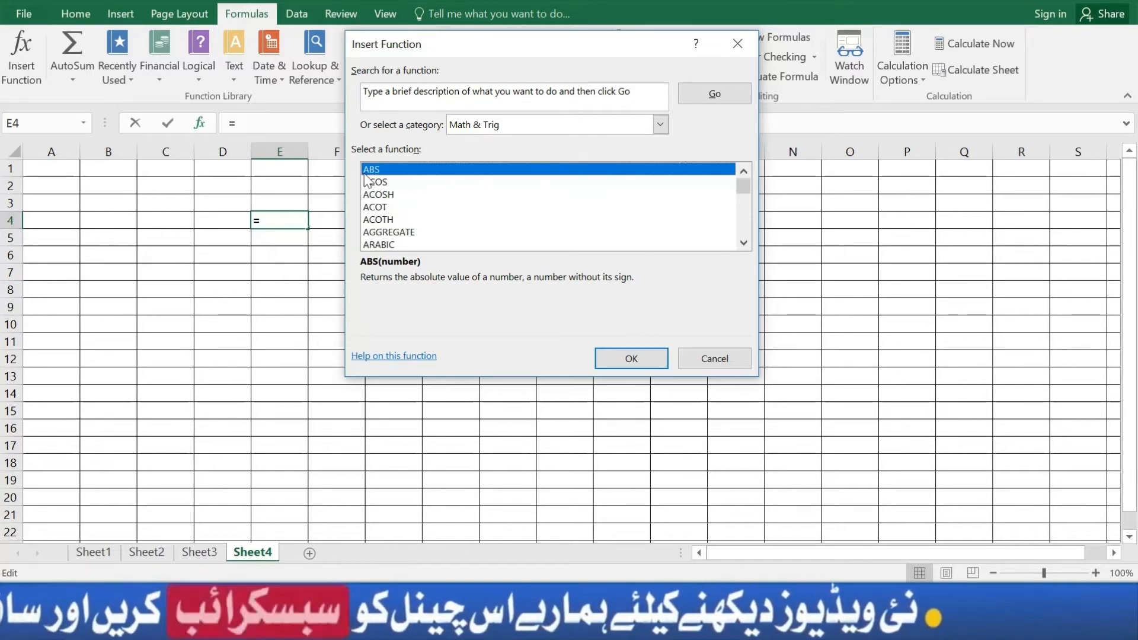
# Look through the Math & Trig functions again, then insert ABS into cell E4 and move its Function Arguments dialog
pyautogui.scroll(-2, 384, 211)
pyautogui.scroll(-2, 379, 197)
pyautogui.scroll(-1, 372, 214)
pyautogui.scroll(-3, 371, 220)
pyautogui.scroll(9, 372, 220)
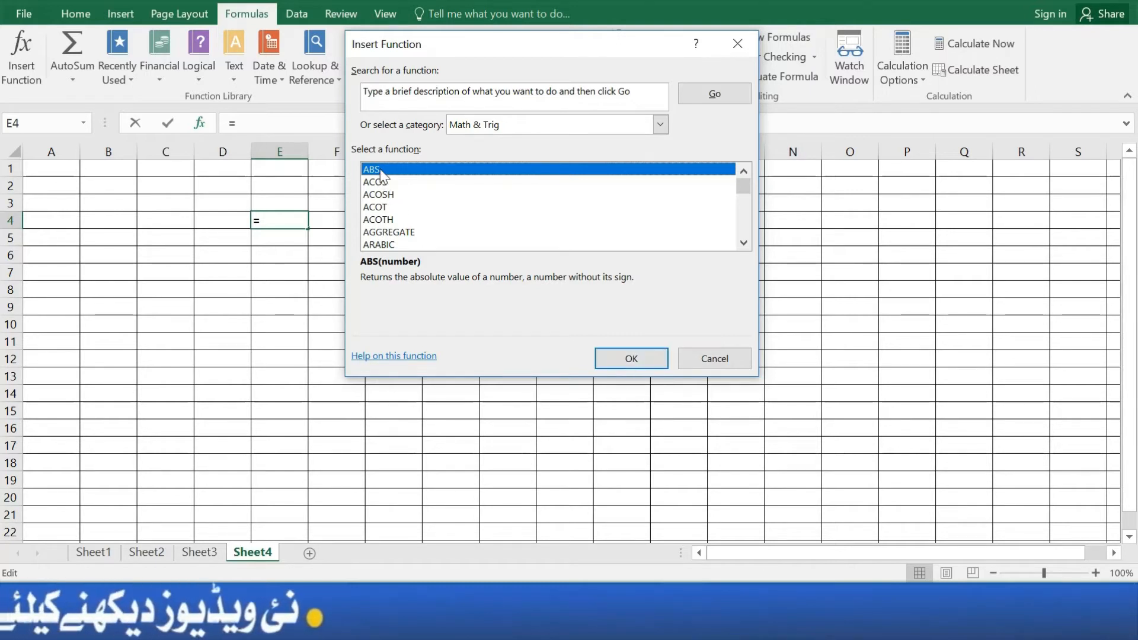
pyautogui.click(640, 358)
pyautogui.moveTo(500, 115); pyautogui.dragTo(539, 168)
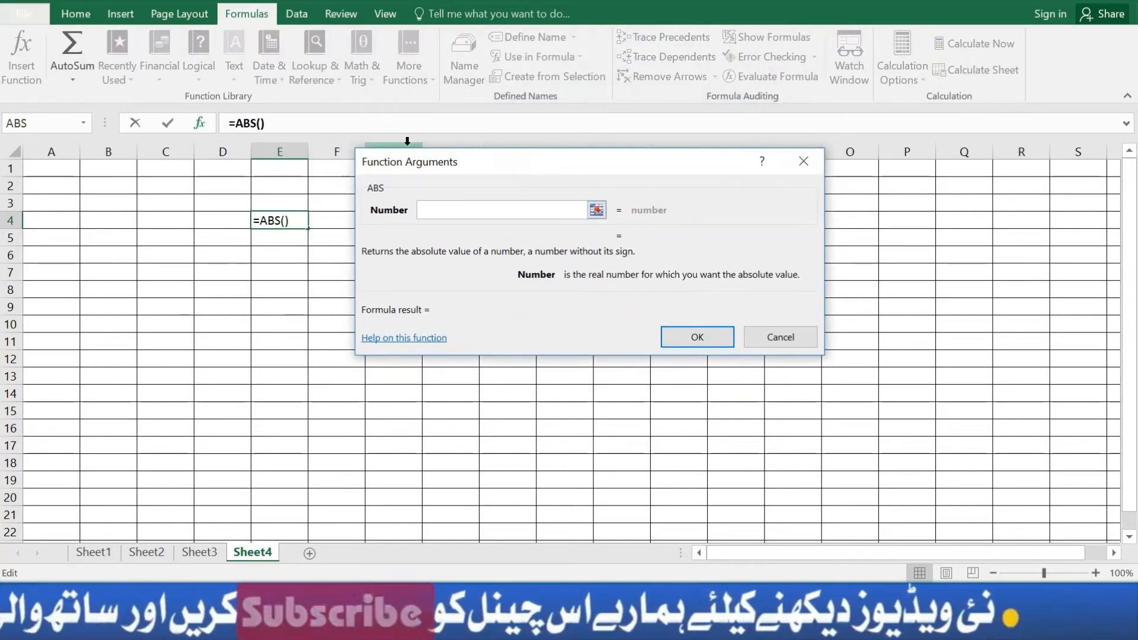
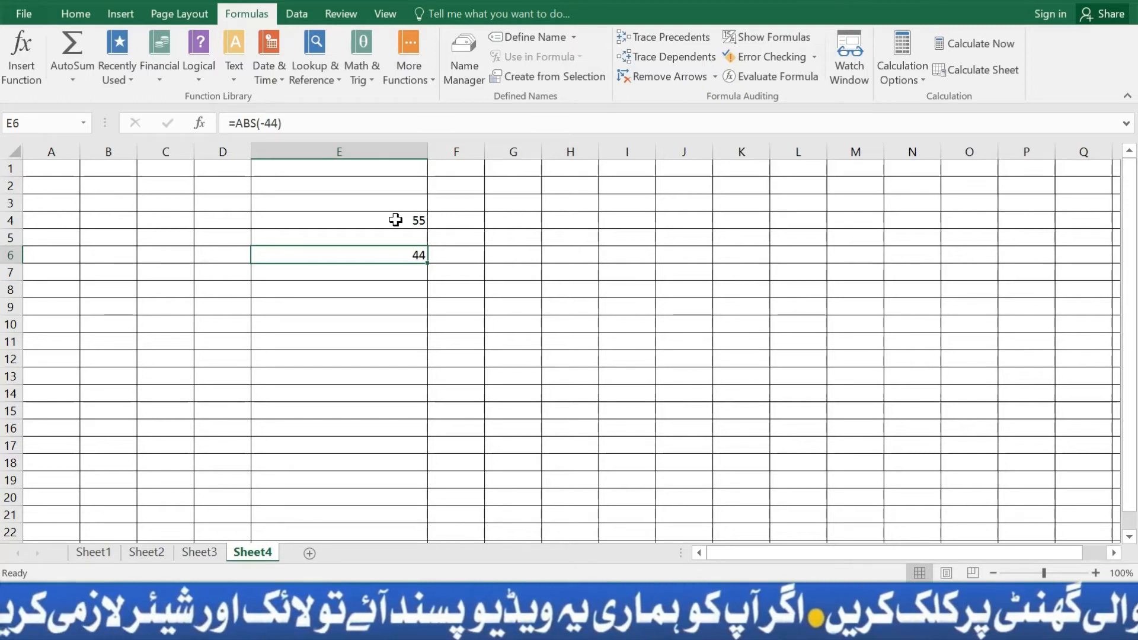
# Clear the ABS formulas from cells E4 through E6
pyautogui.click(395, 220)
pyautogui.moveTo(396, 220); pyautogui.dragTo(403, 258)
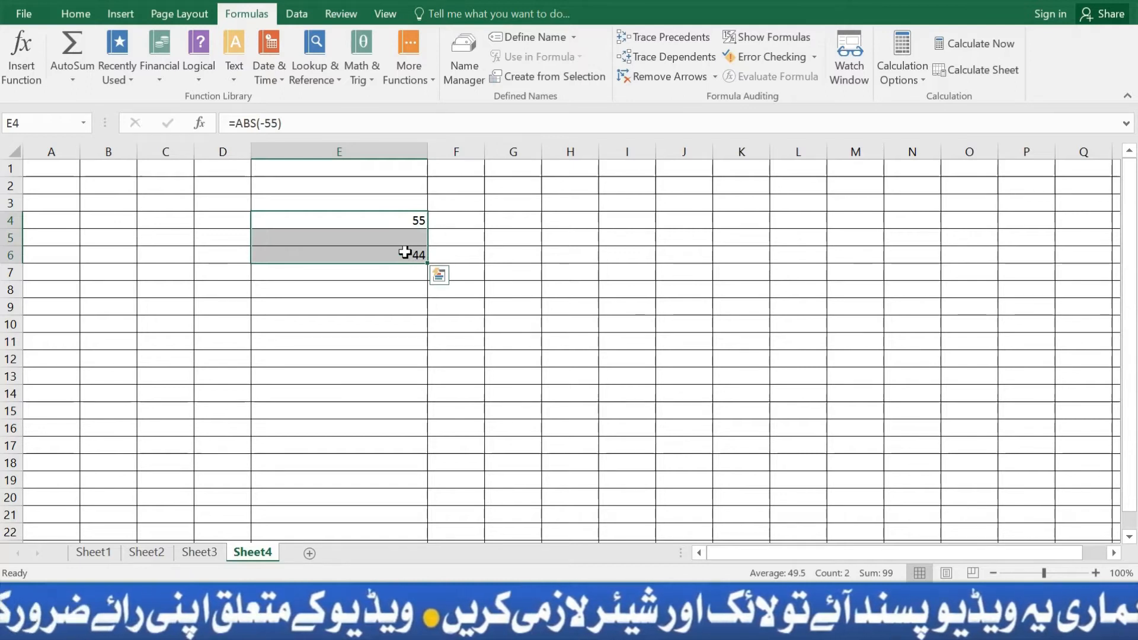
pyautogui.press('Delete')
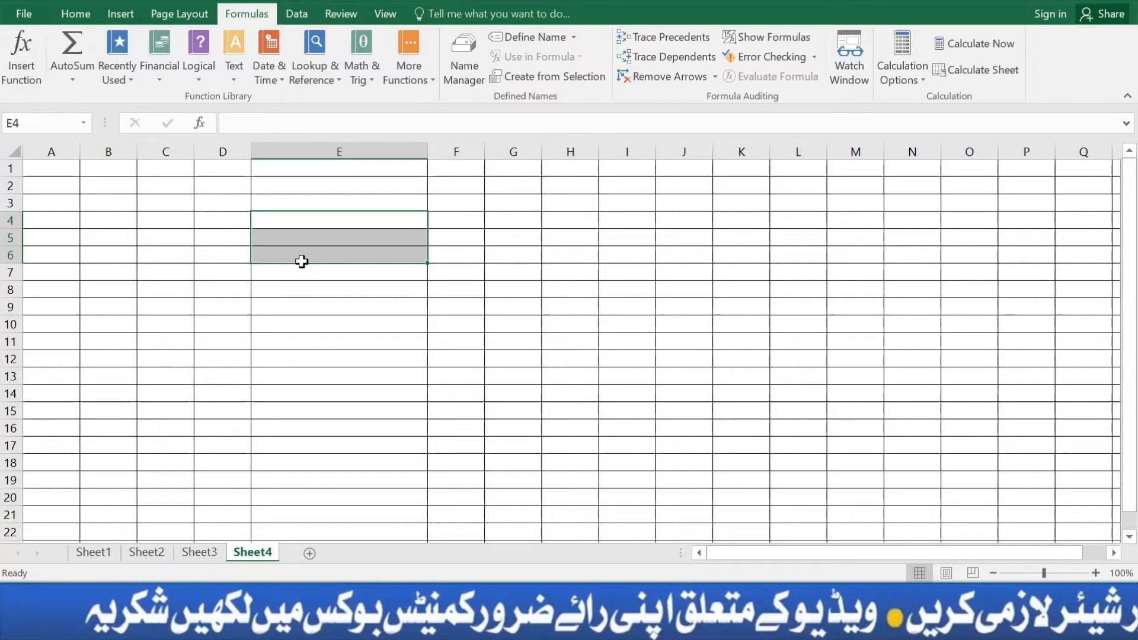
pyautogui.moveTo(410, 427); pyautogui.dragTo(411, 408)
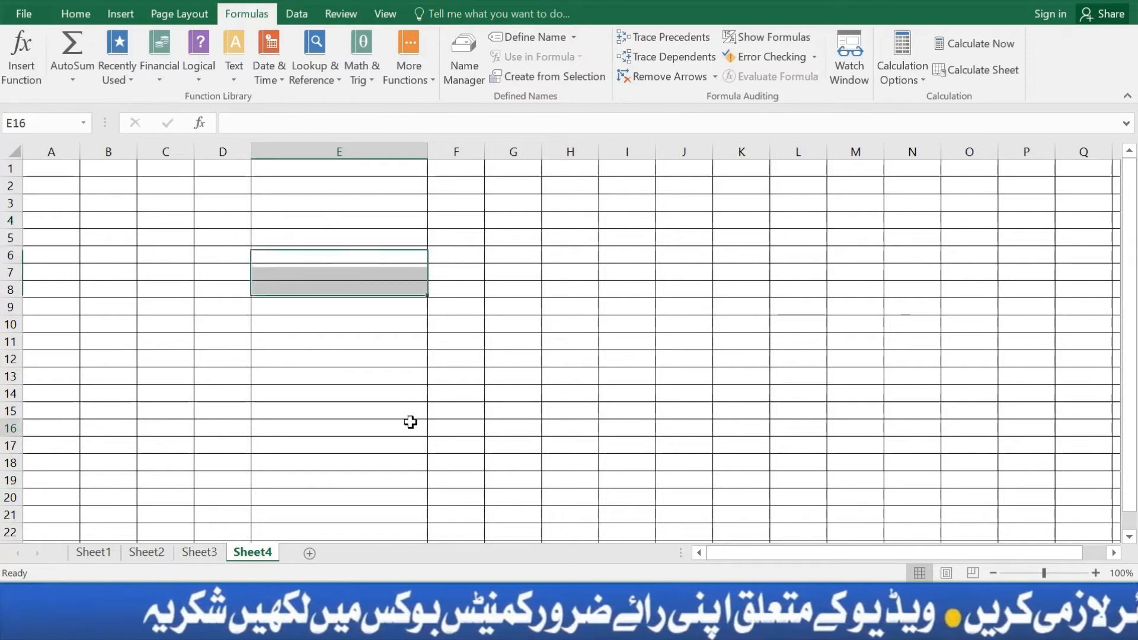
# Start Insert Function for cell E4, look through the Math & Trig functions from ABS to TRUNC, and cancel the dialog
pyautogui.click(307, 224)
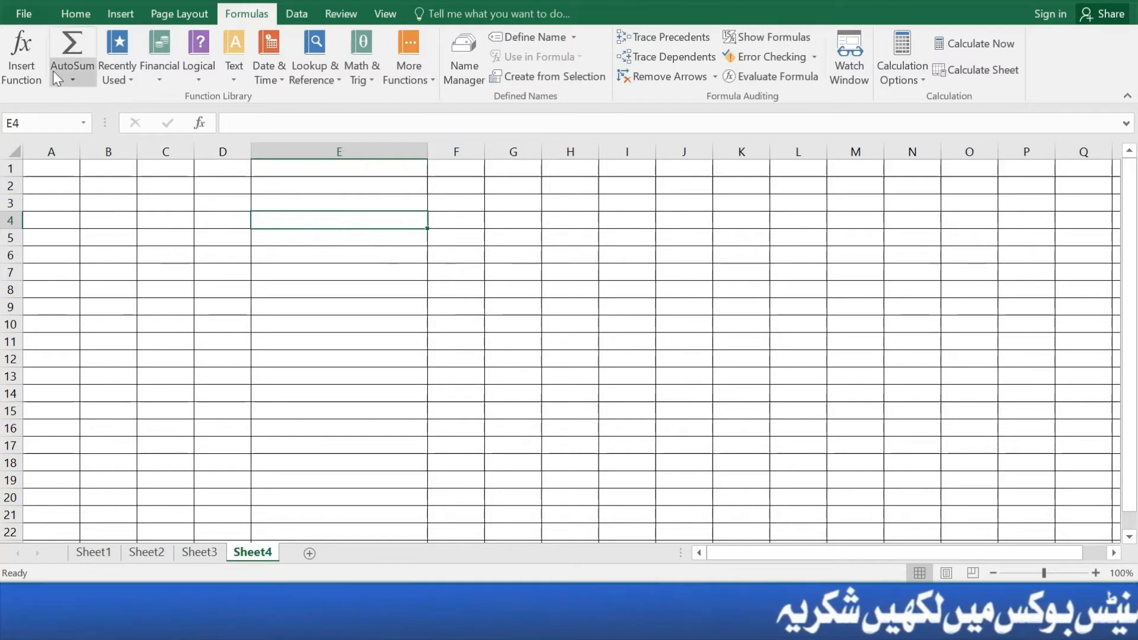
pyautogui.click(16, 60)
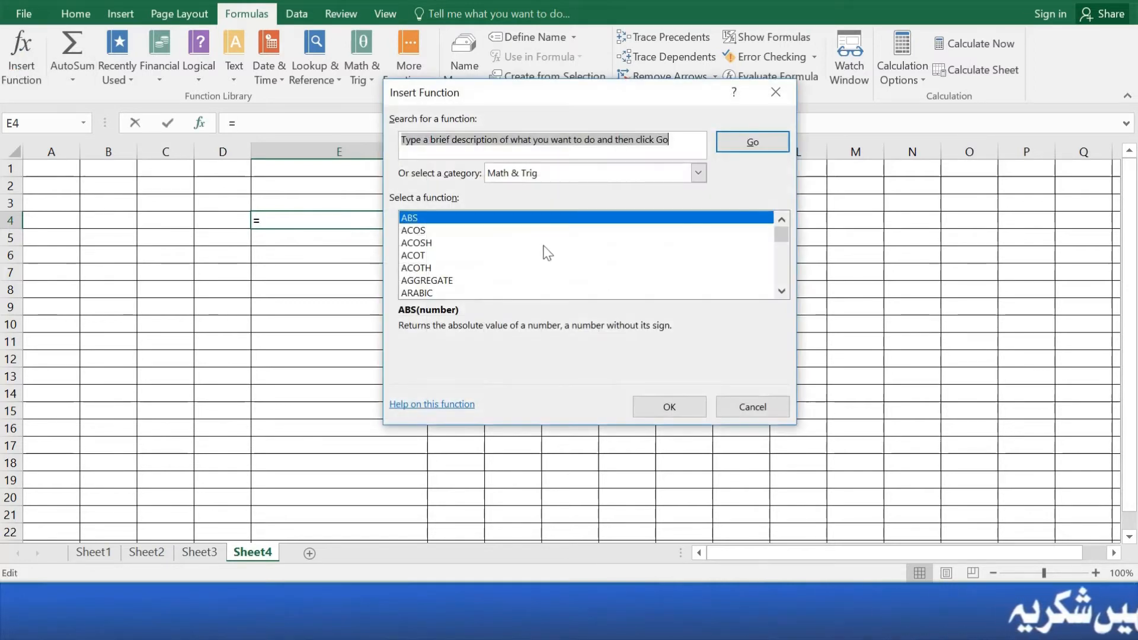
pyautogui.scroll(-1, 444, 277)
pyautogui.scroll(-1, 478, 241)
pyautogui.scroll(-4, 477, 241)
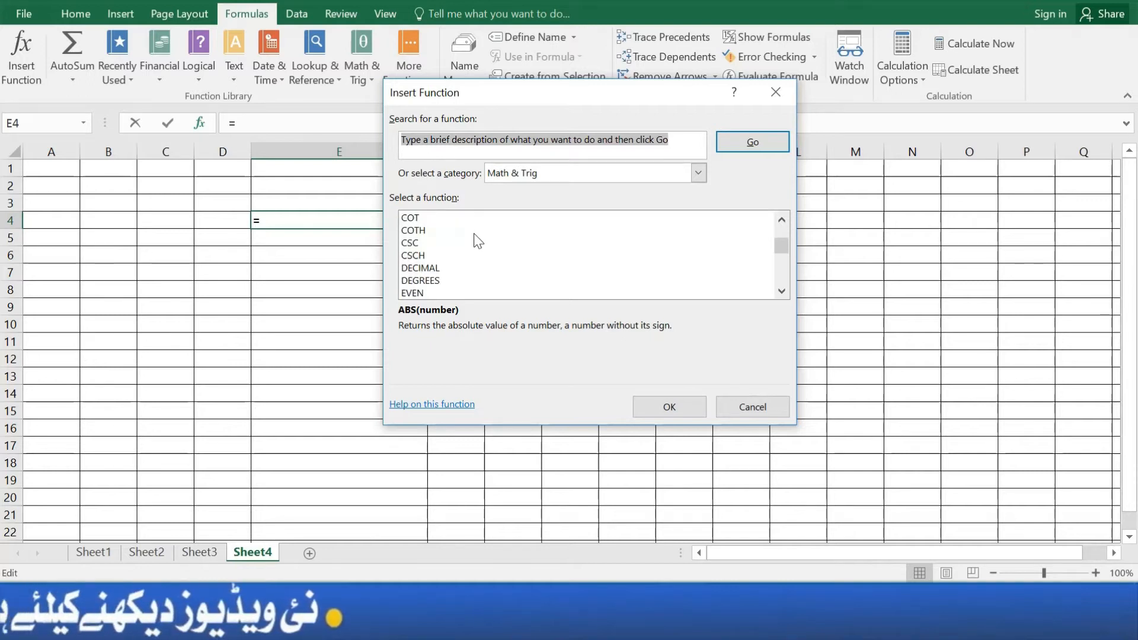
pyautogui.scroll(-10, 481, 241)
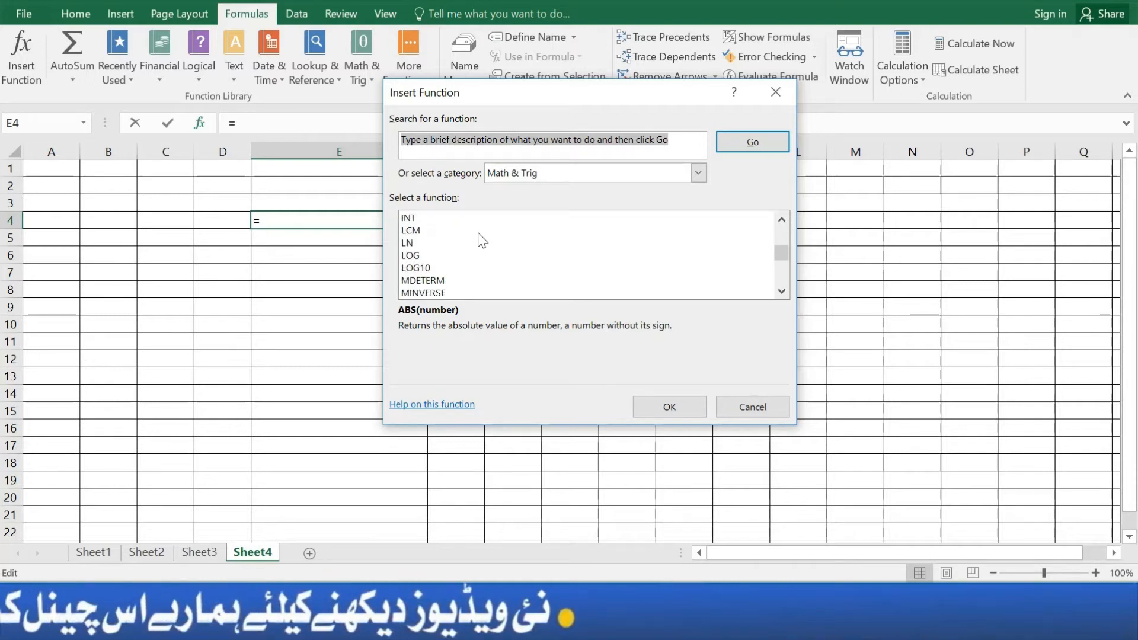
pyautogui.scroll(-6, 481, 240)
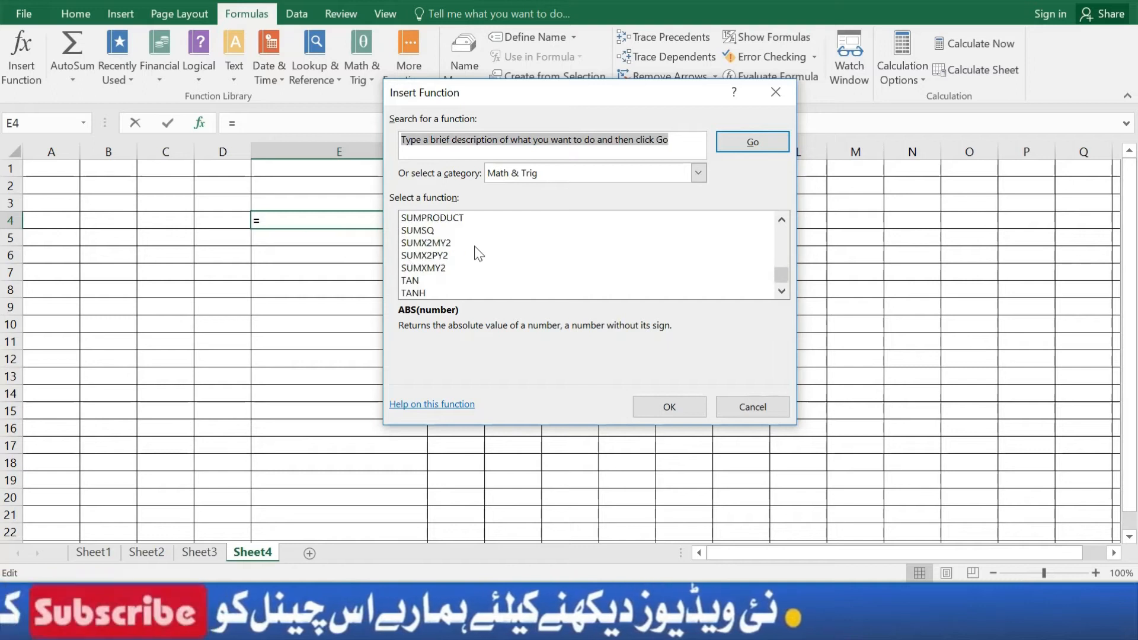
pyautogui.scroll(-1, 476, 267)
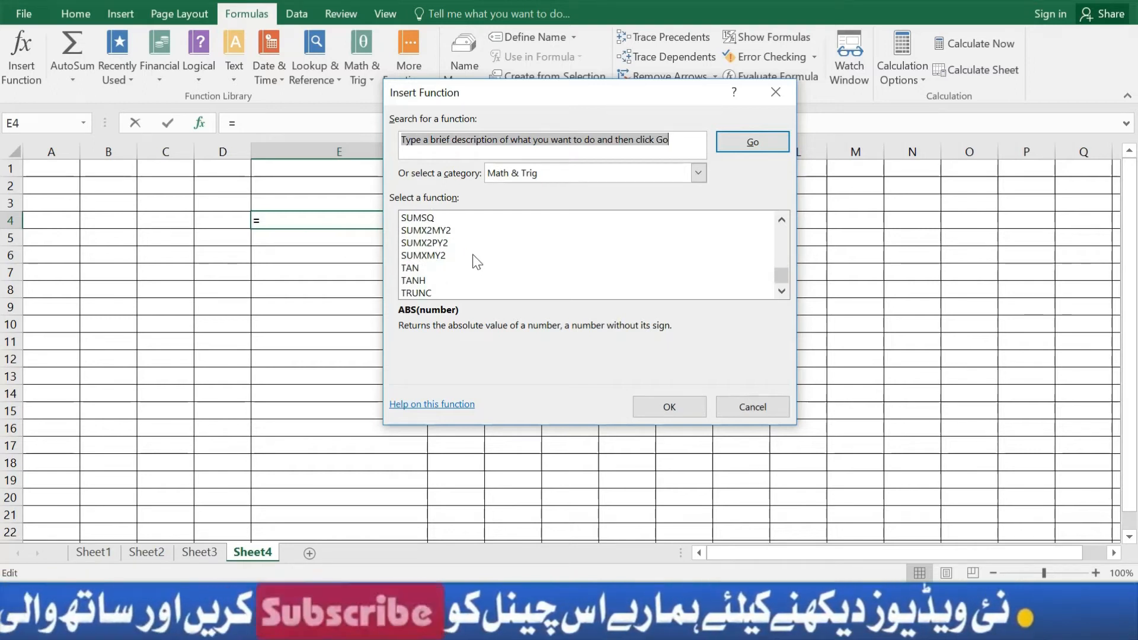
pyautogui.scroll(20, 474, 258)
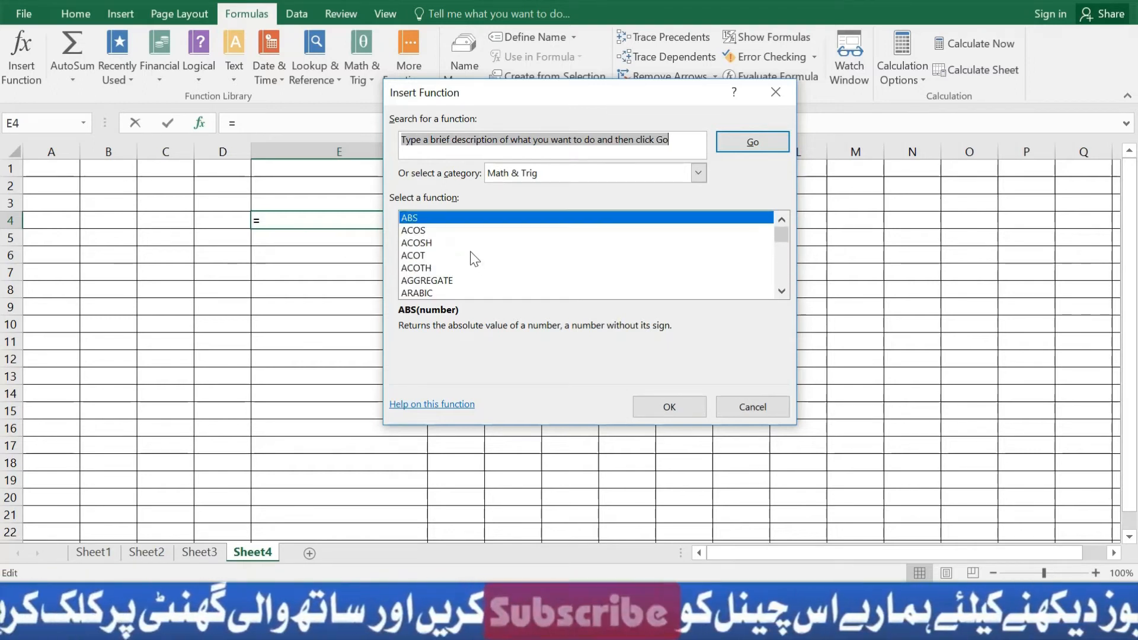
pyautogui.click(762, 411)
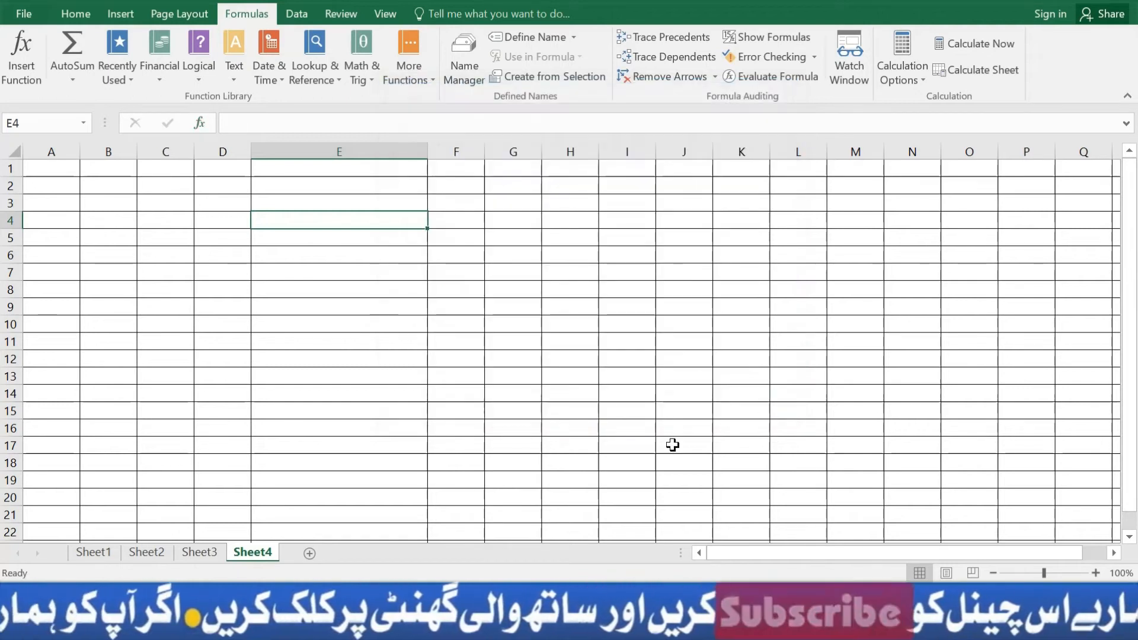
# Switch to the Word document on arithmetic functions, Document1, and highlight the PRODUCT entry
pyautogui.click(637, 599)
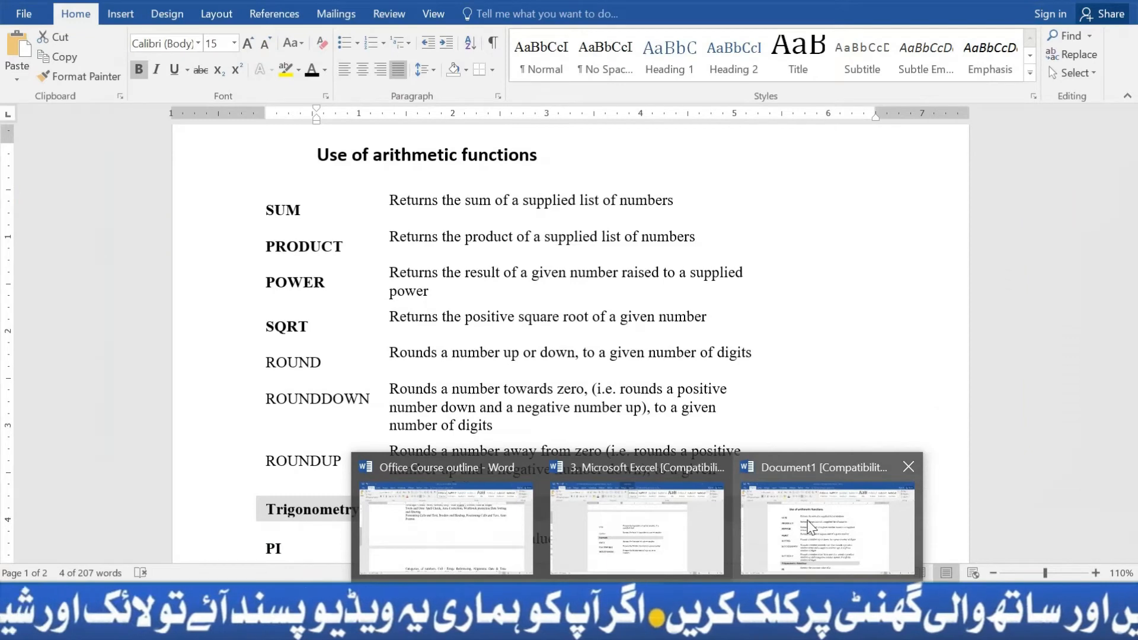
pyautogui.click(810, 525)
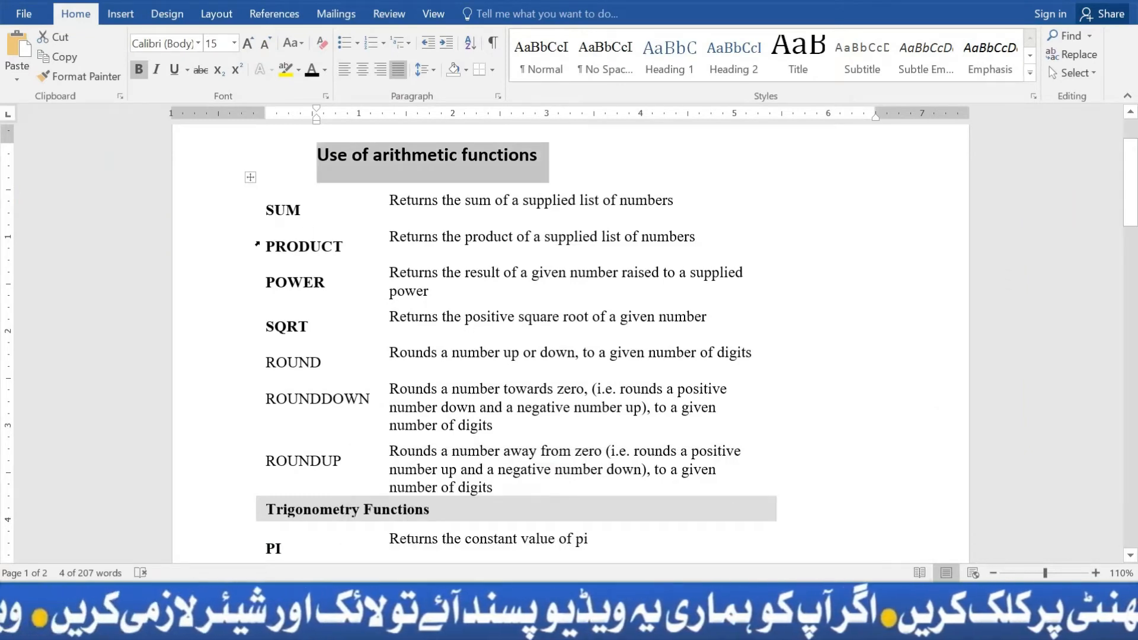
pyautogui.moveTo(362, 243); pyautogui.dragTo(261, 246)
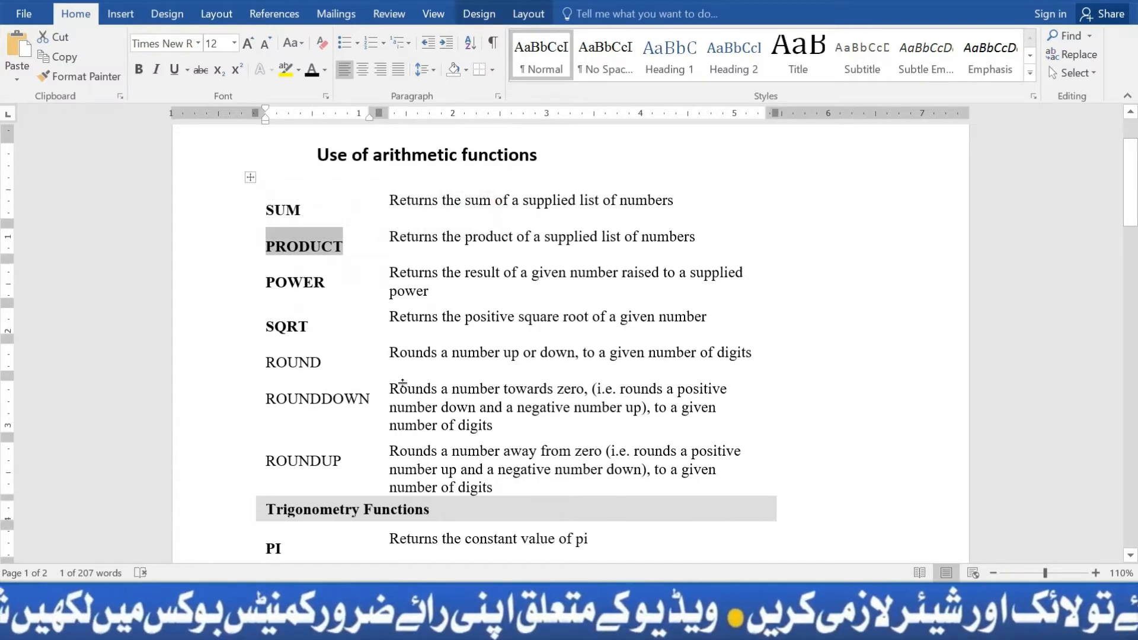
# Switch back to the Excel worksheet and enter the formula =PRODUCT(5,10,2) in cell E4
pyautogui.moveTo(681, 604)
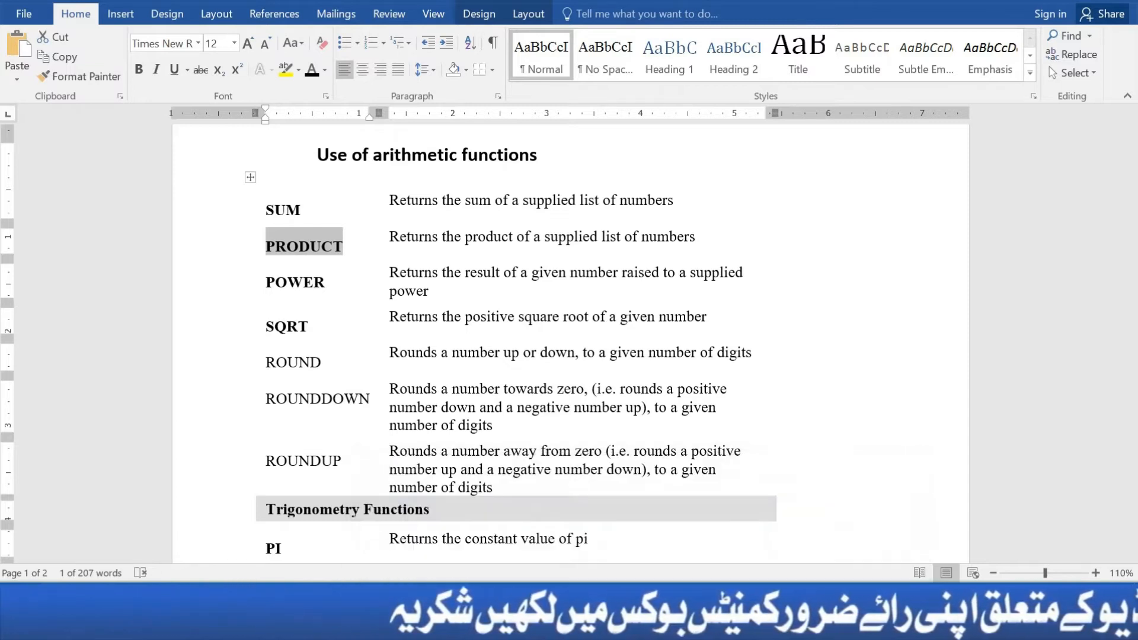
pyautogui.click(671, 541)
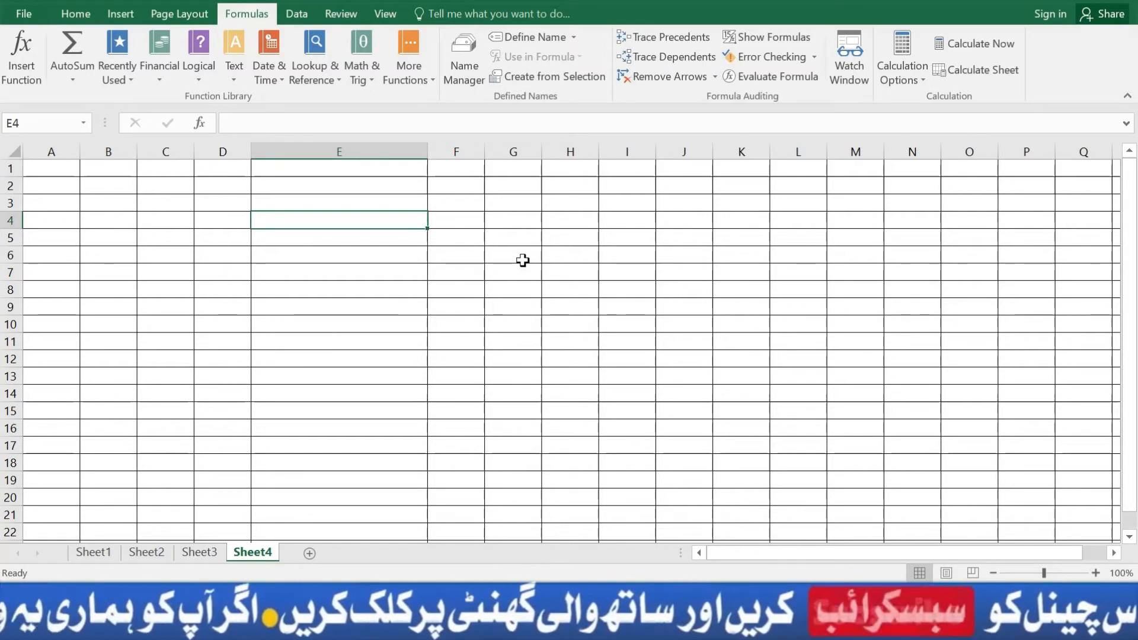
pyautogui.write('=')
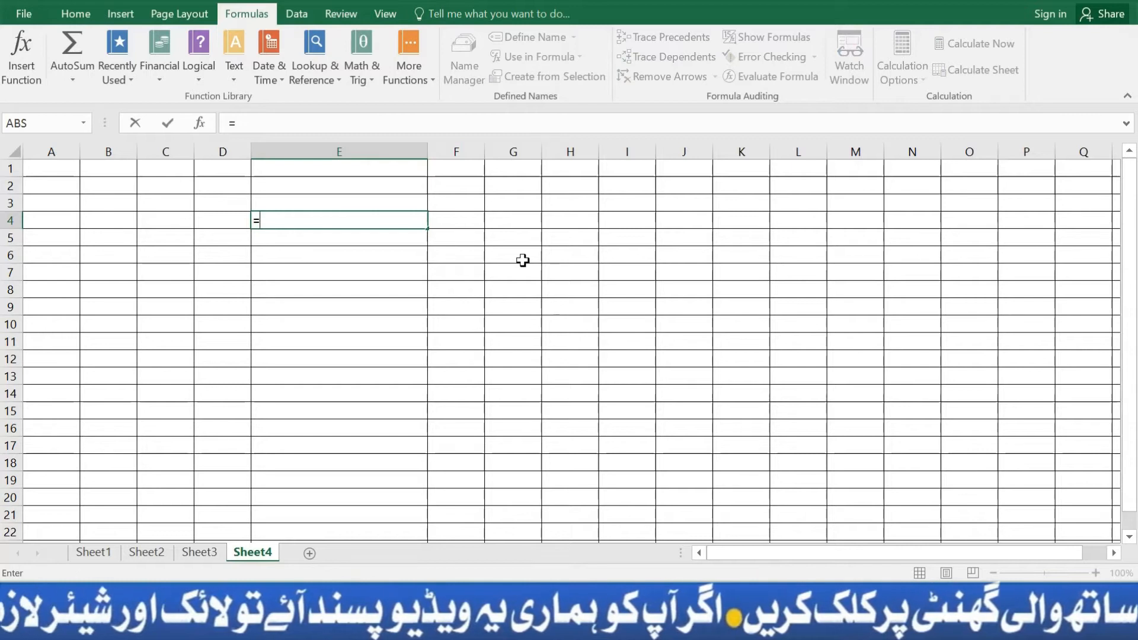
pyautogui.write('prd')
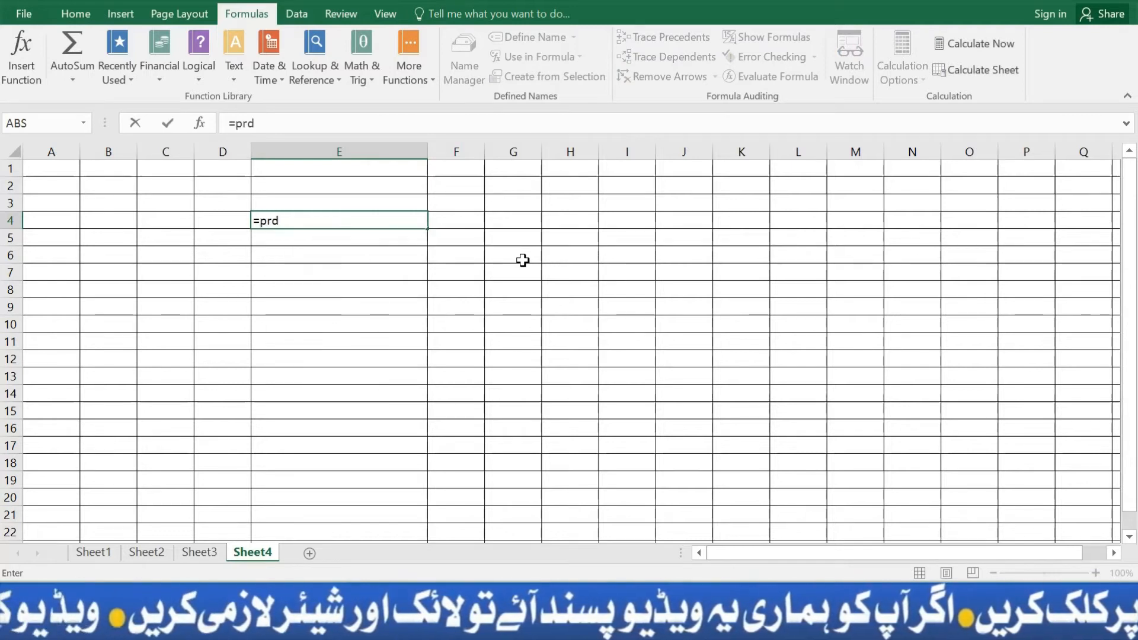
pyautogui.press('BackSpace')
pyautogui.write('od')
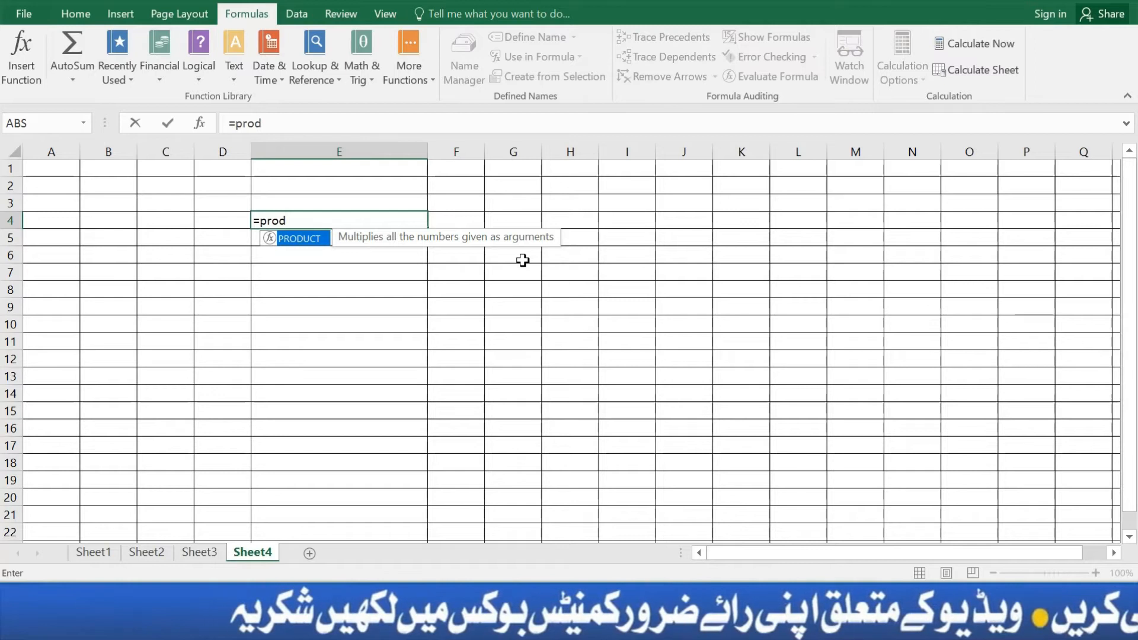
pyautogui.press('Tab')
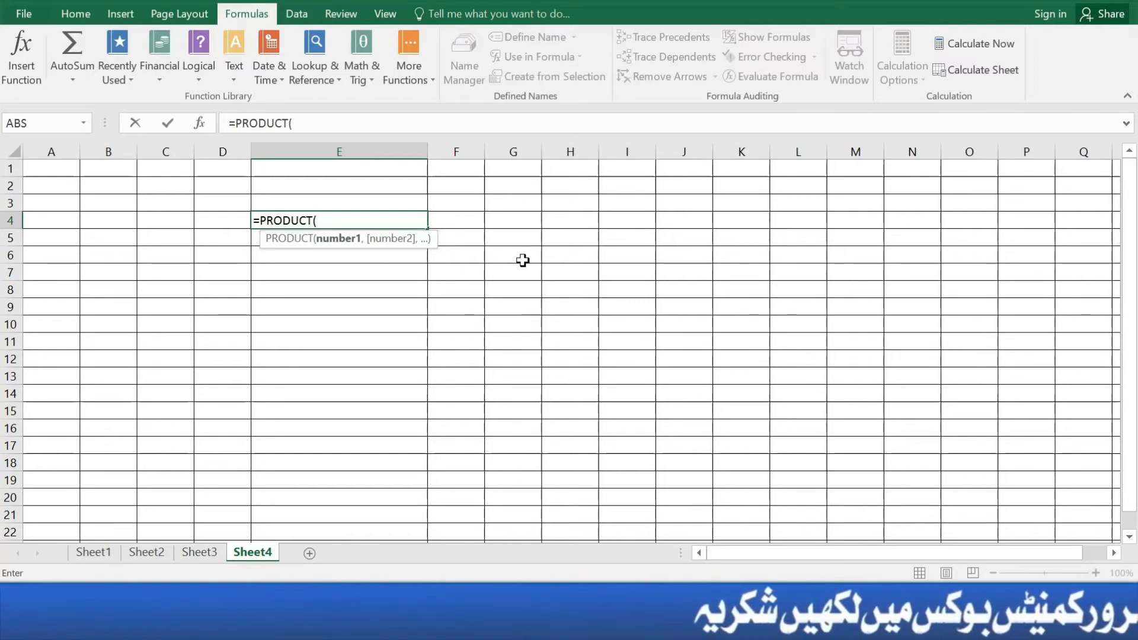
pyautogui.write('5,')
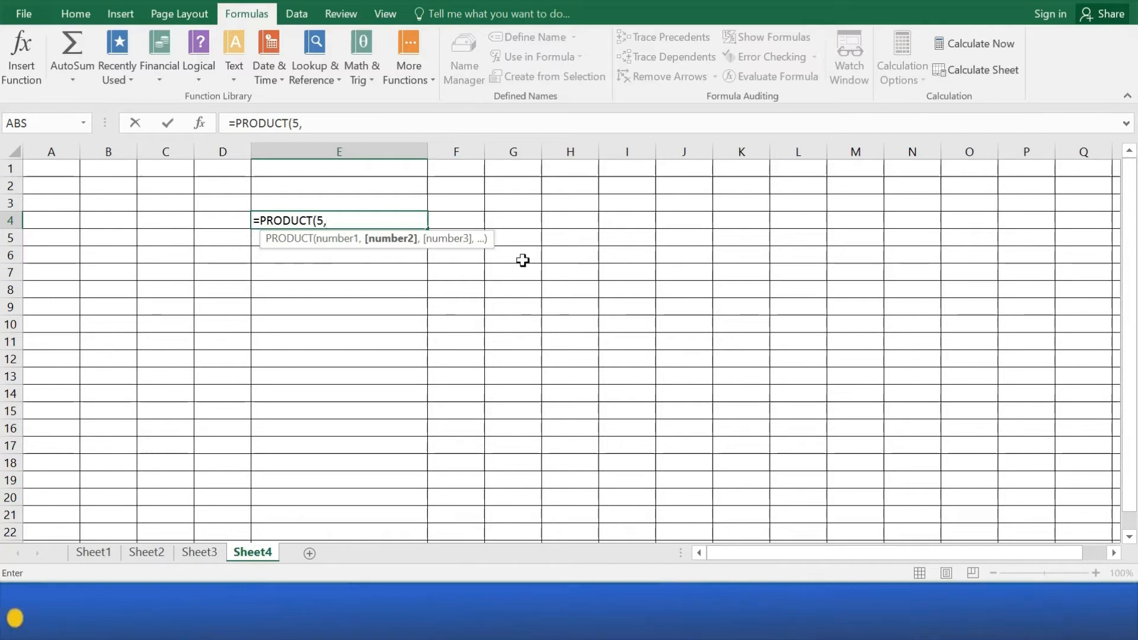
pyautogui.write('10,2')
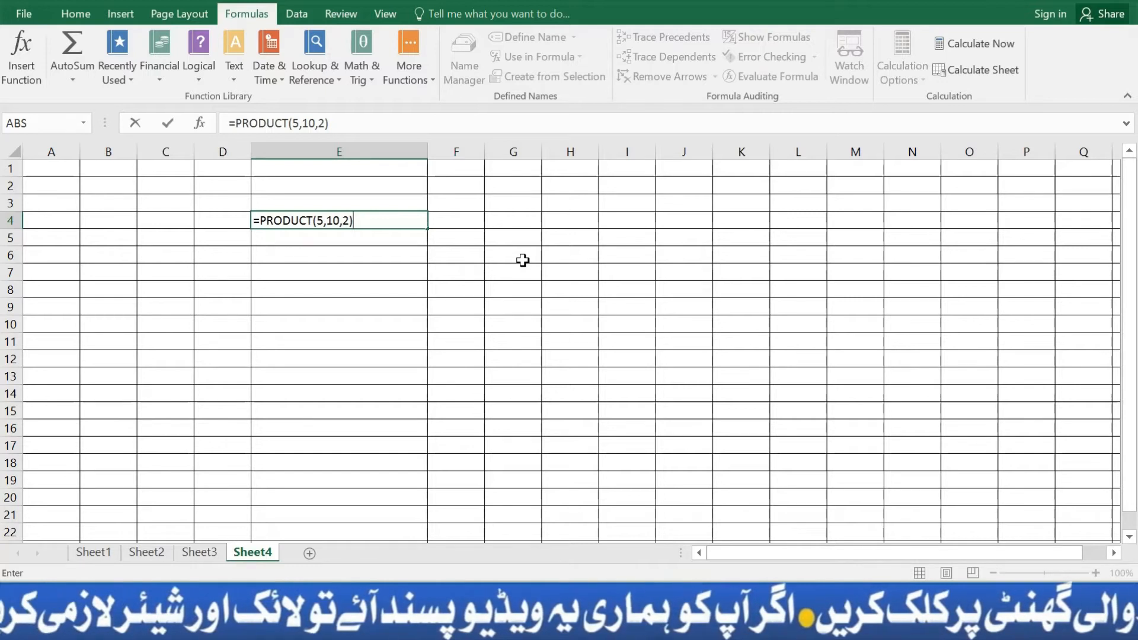
pyautogui.press('Return')
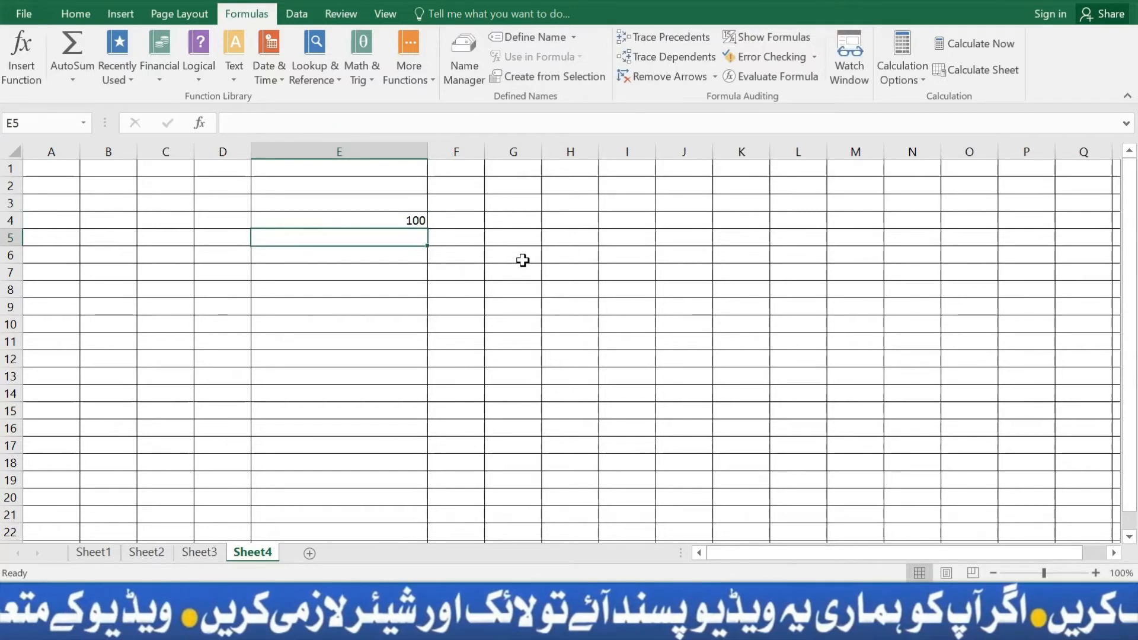
# Start Insert Function for cell E5 and choose PRODUCT from the Math & Trig category
pyautogui.click(393, 216)
pyautogui.click(382, 243)
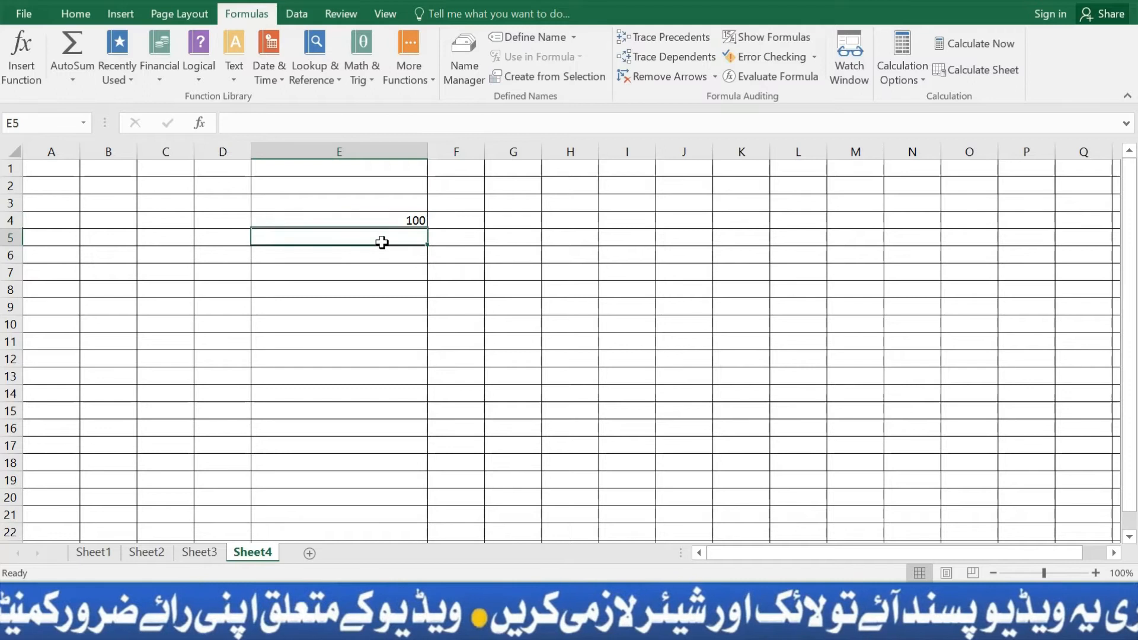
pyautogui.click(31, 63)
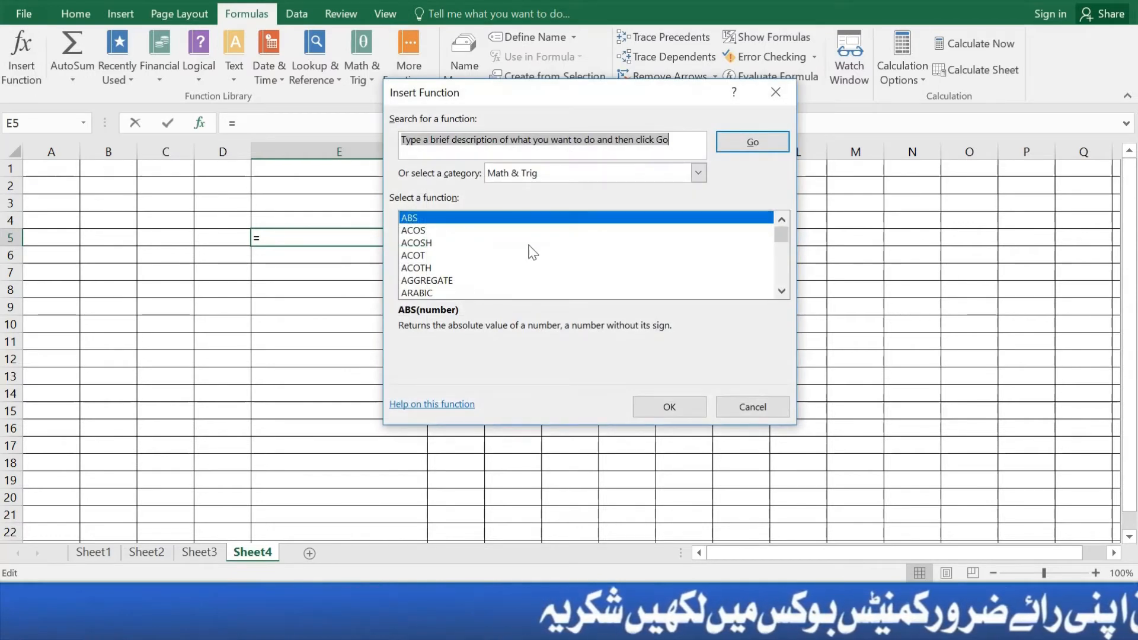
pyautogui.scroll(-2, 549, 244)
pyautogui.click(500, 255)
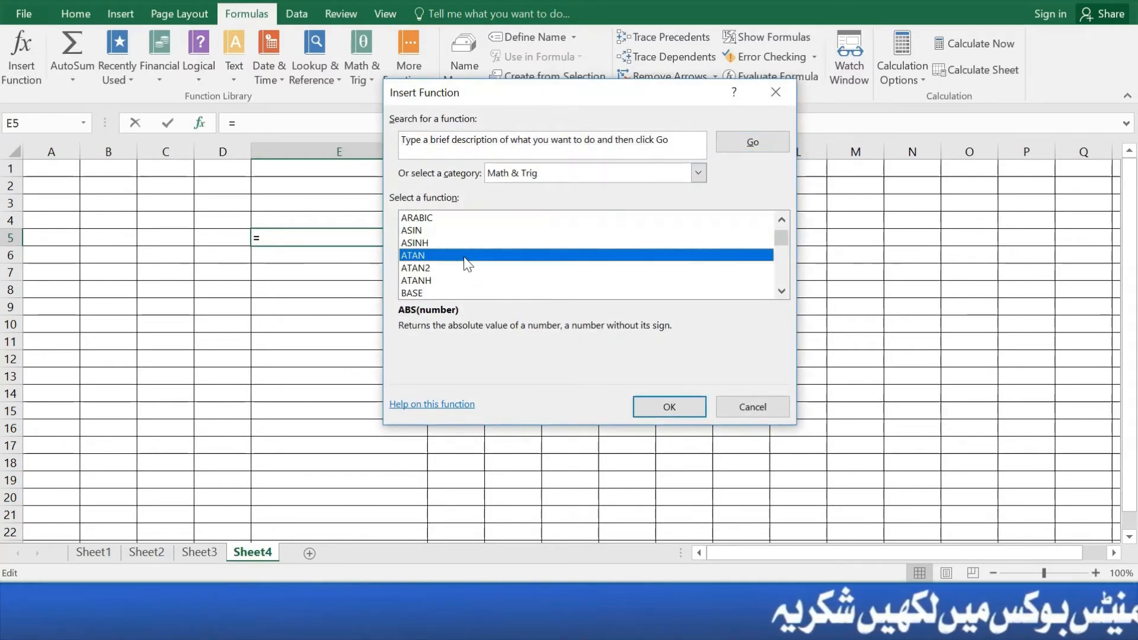
pyautogui.scroll(-6, 501, 255)
pyautogui.scroll(-8, 468, 261)
pyautogui.scroll(-6, 458, 265)
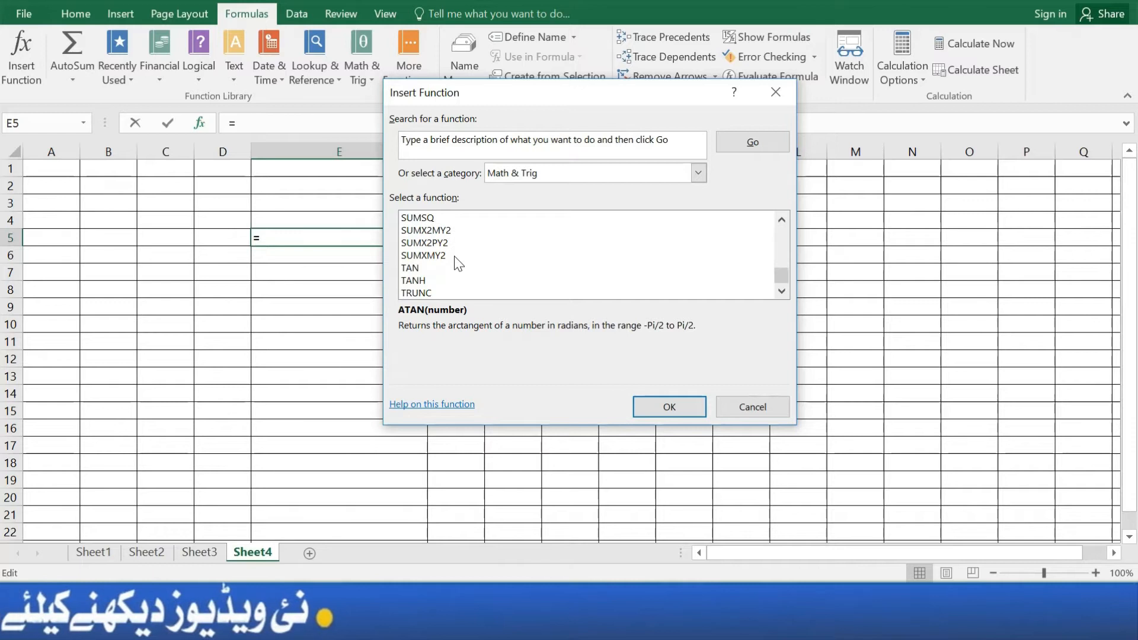
pyautogui.click(454, 259)
pyautogui.press('p')
pyautogui.press('p')
pyautogui.press('p')
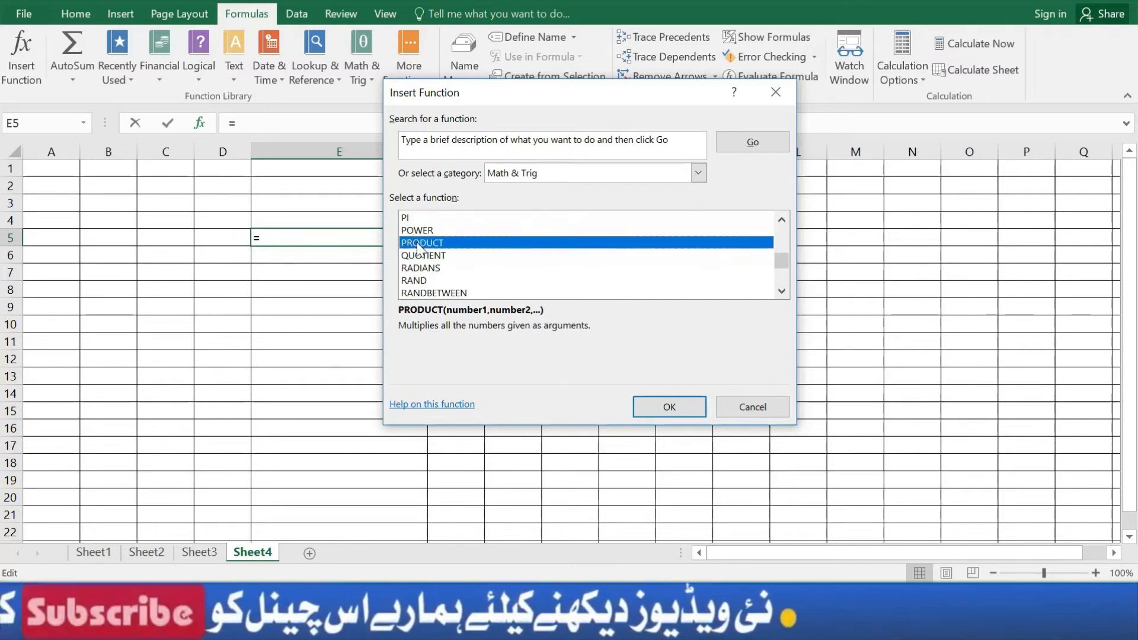
pyautogui.click(668, 408)
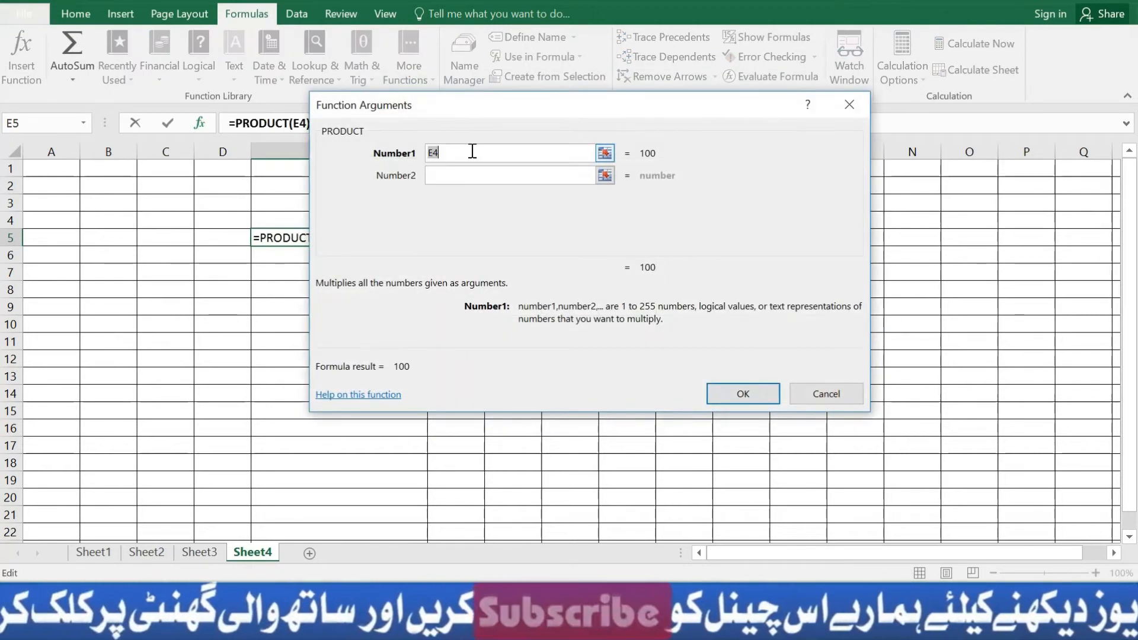
# Give the PRODUCT function in cell E5 the arguments 10, 2, 5, 1, 5 and 2, and insert it
pyautogui.write('10')
pyautogui.press('Tab')
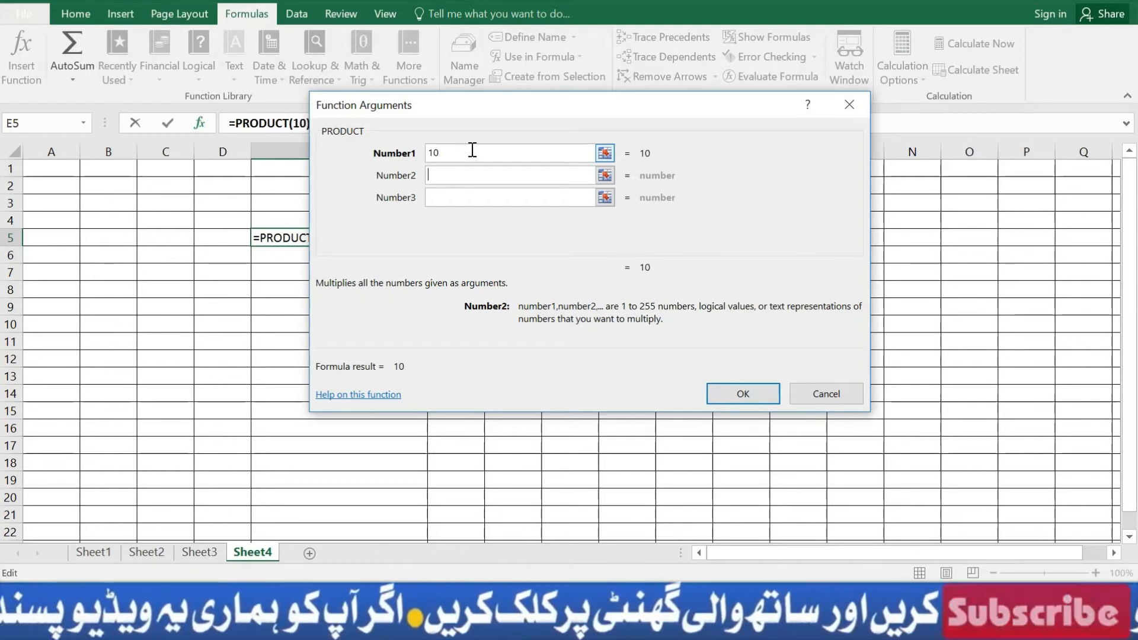
pyautogui.write('2')
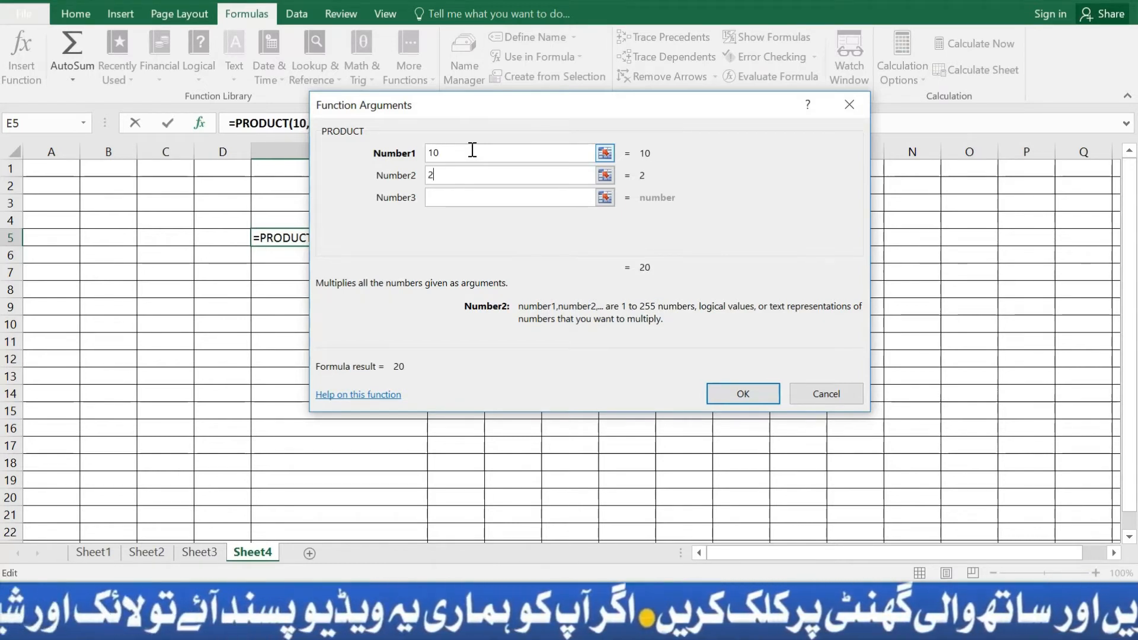
pyautogui.press('Tab')
pyautogui.write('5')
pyautogui.press('Tab')
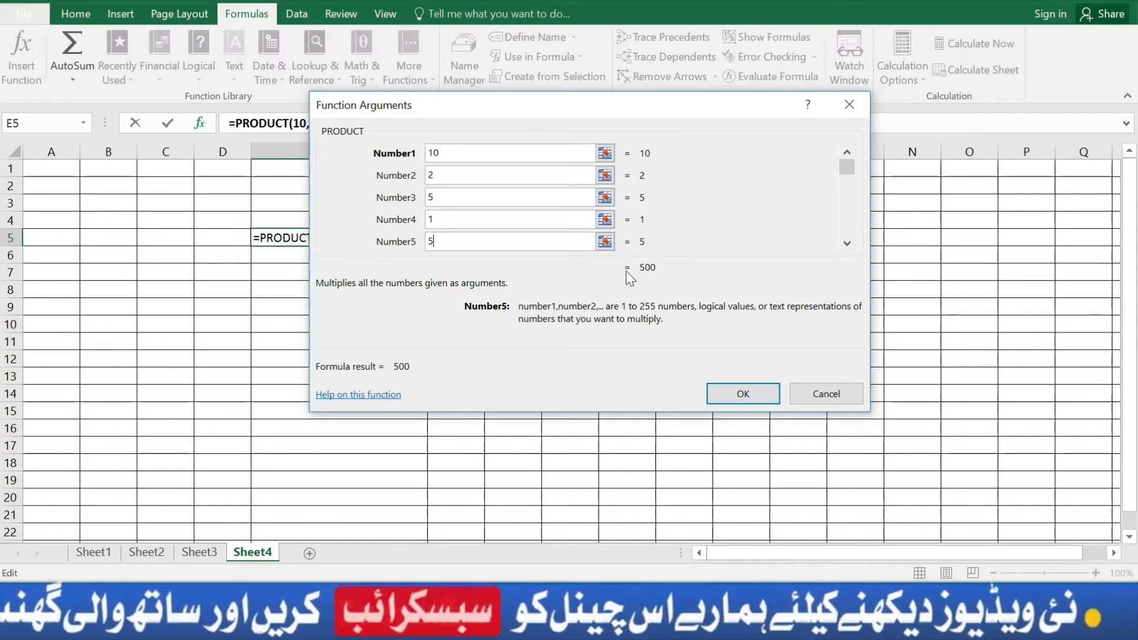
pyautogui.press('Tab')
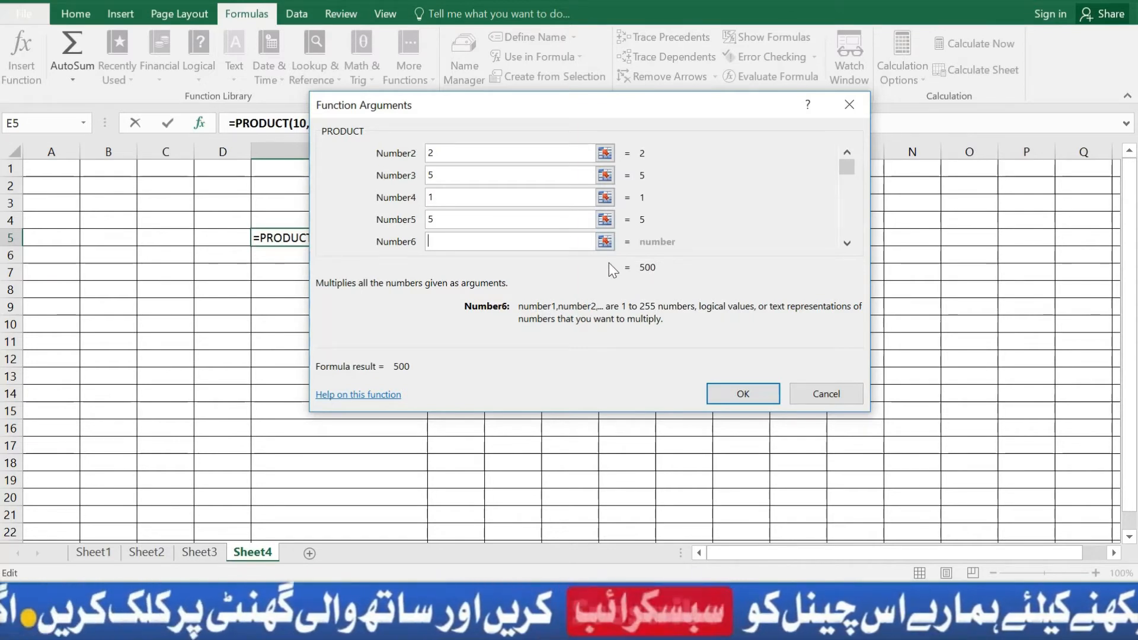
pyautogui.scroll(-2, 515, 220)
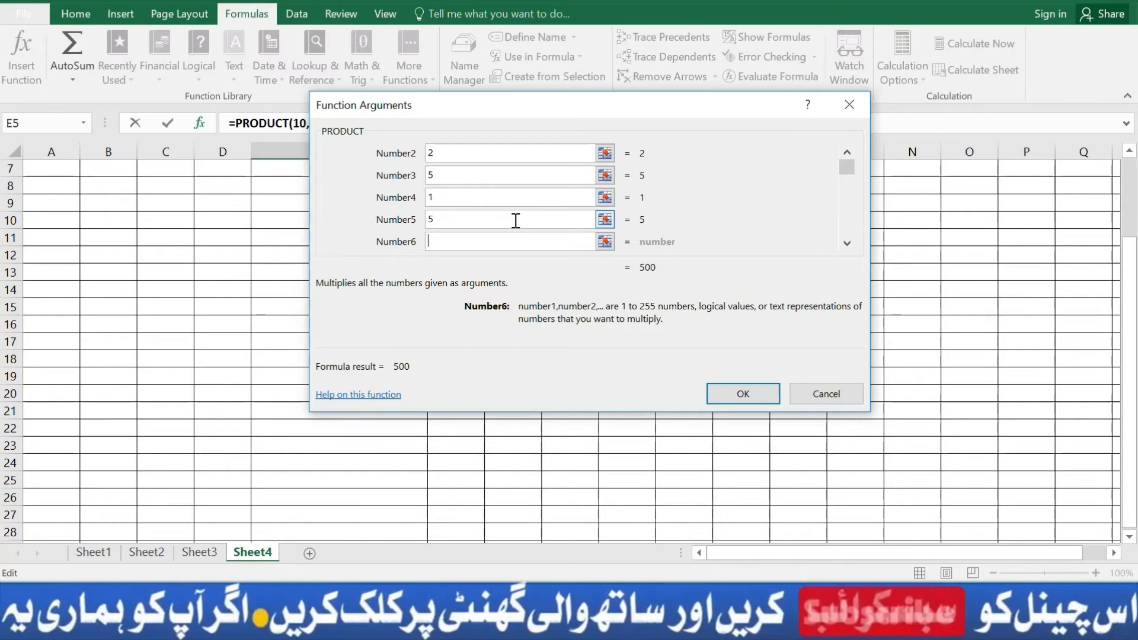
pyautogui.scroll(2, 515, 220)
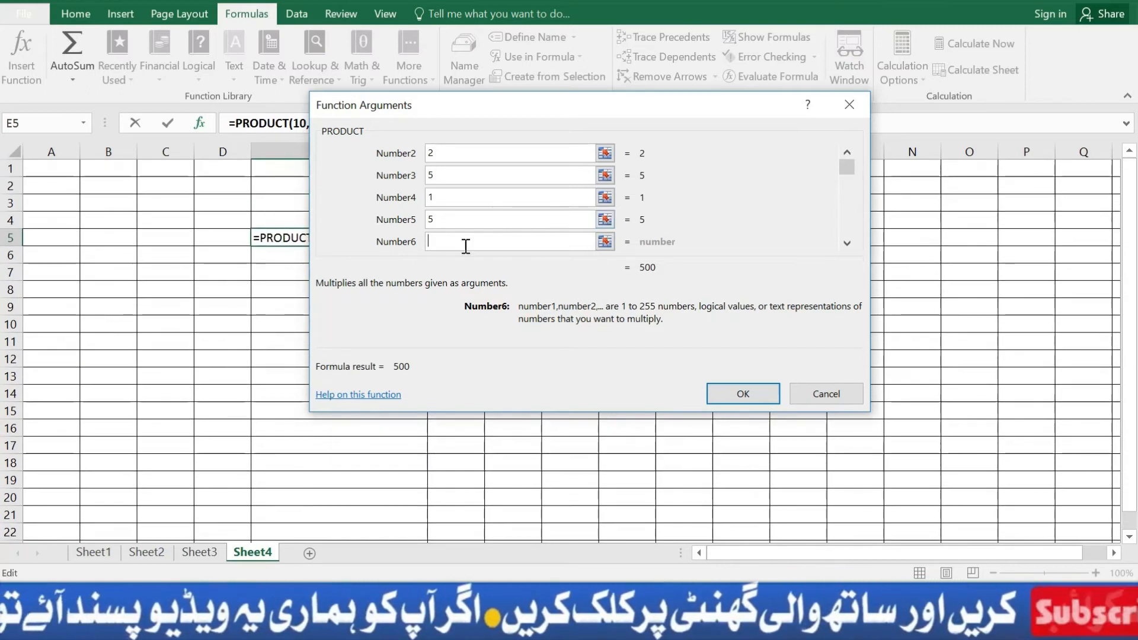
pyautogui.write('2')
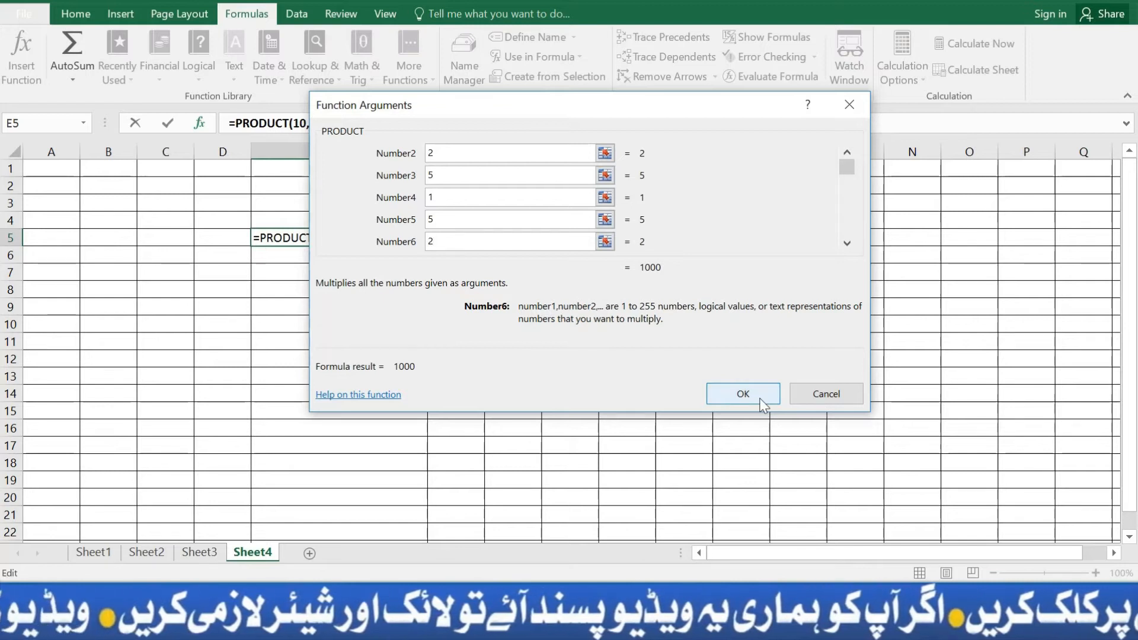
pyautogui.click(742, 394)
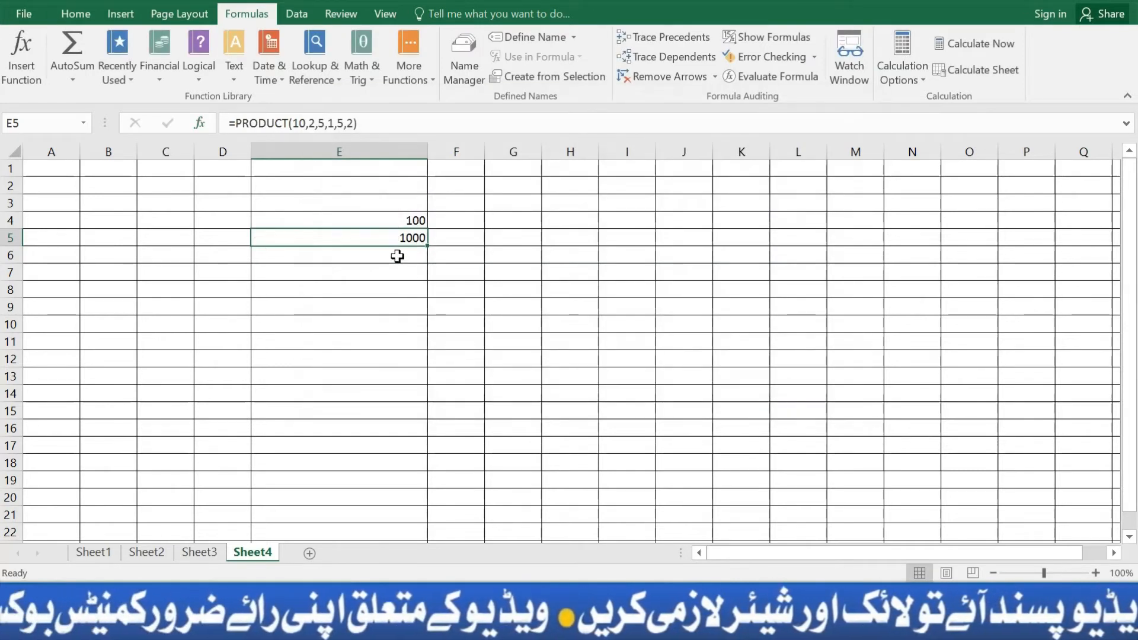
# Highlight the whole PRODUCT formula of cell E5 to examine it, and leave editing
pyautogui.moveTo(366, 123); pyautogui.dragTo(219, 121)
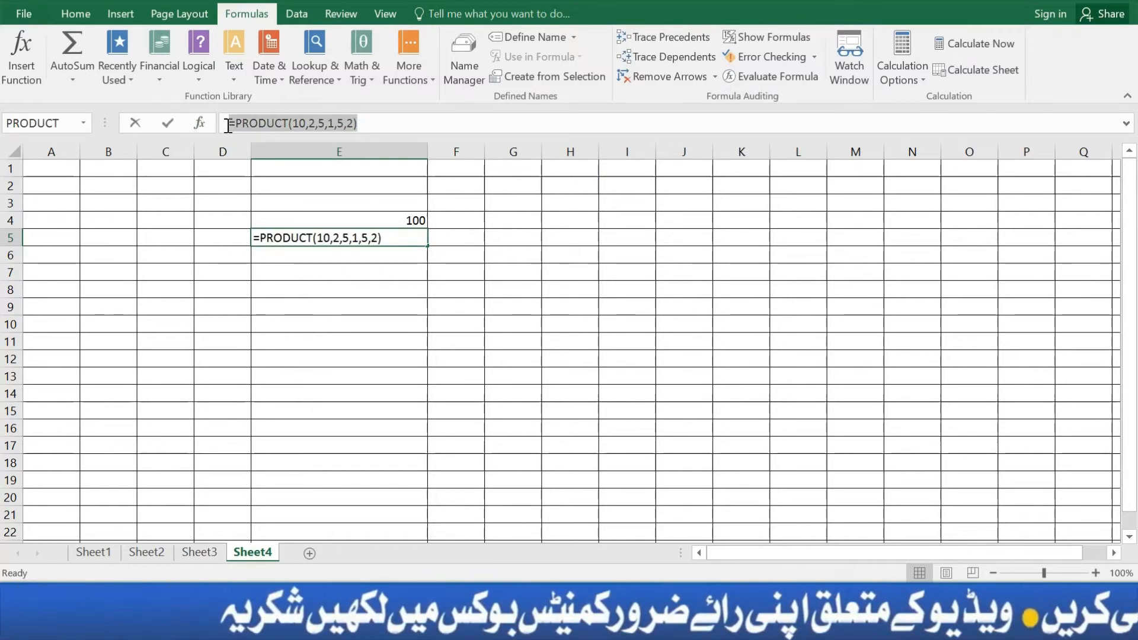
pyautogui.click(232, 126)
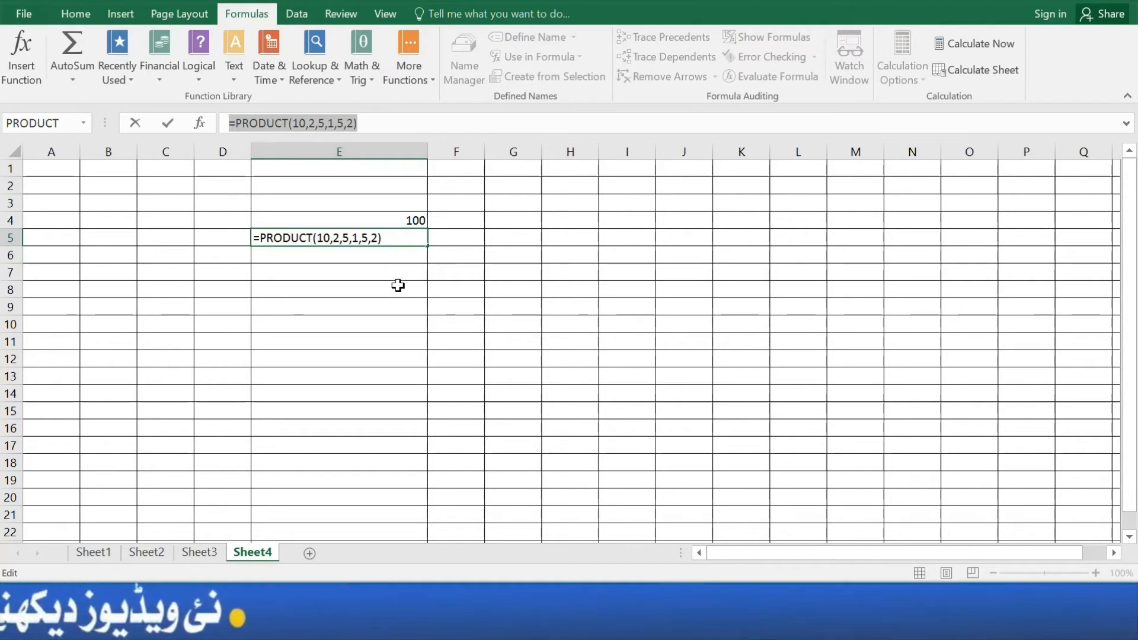
pyautogui.press('Return')
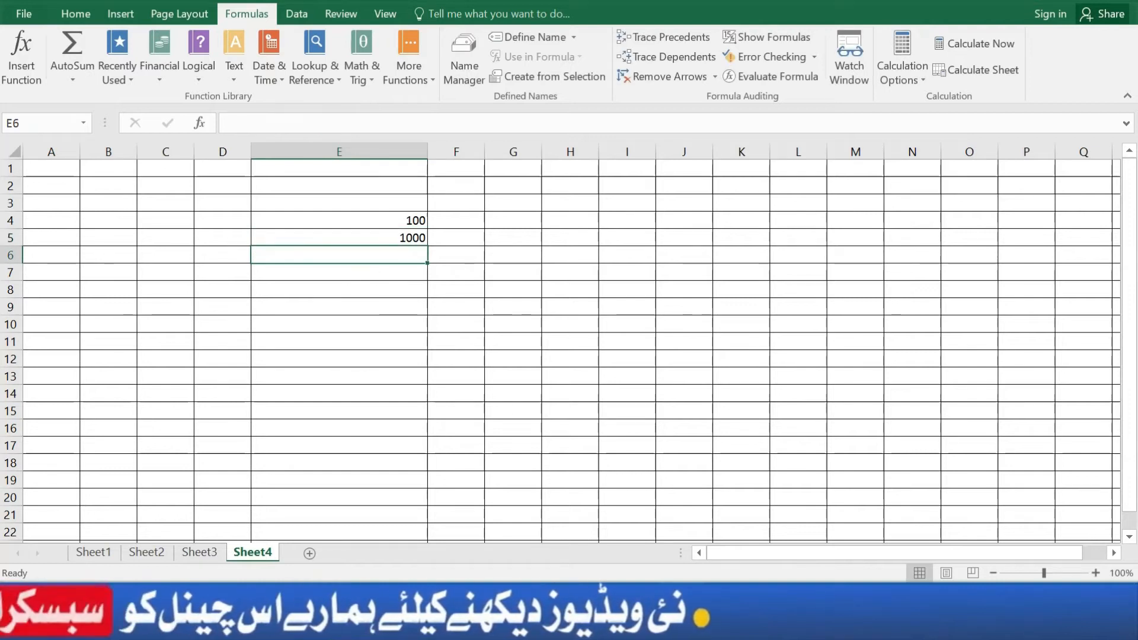
# Start Insert Function for cell E6 and choose POWER from the Math & Trig category
pyautogui.click(19, 73)
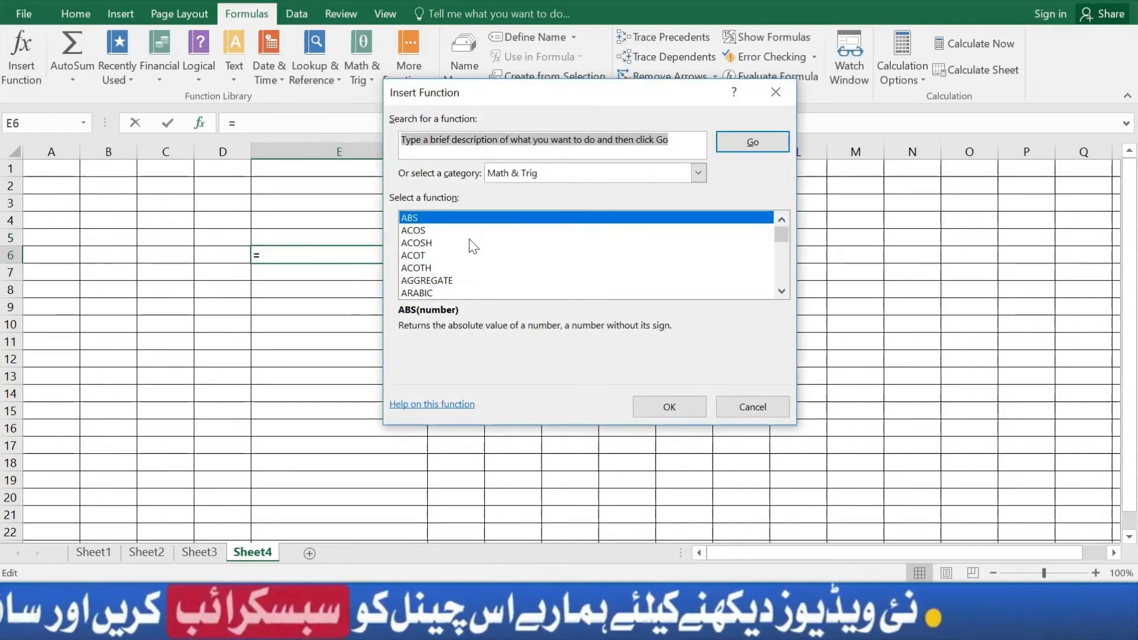
pyautogui.click(436, 248)
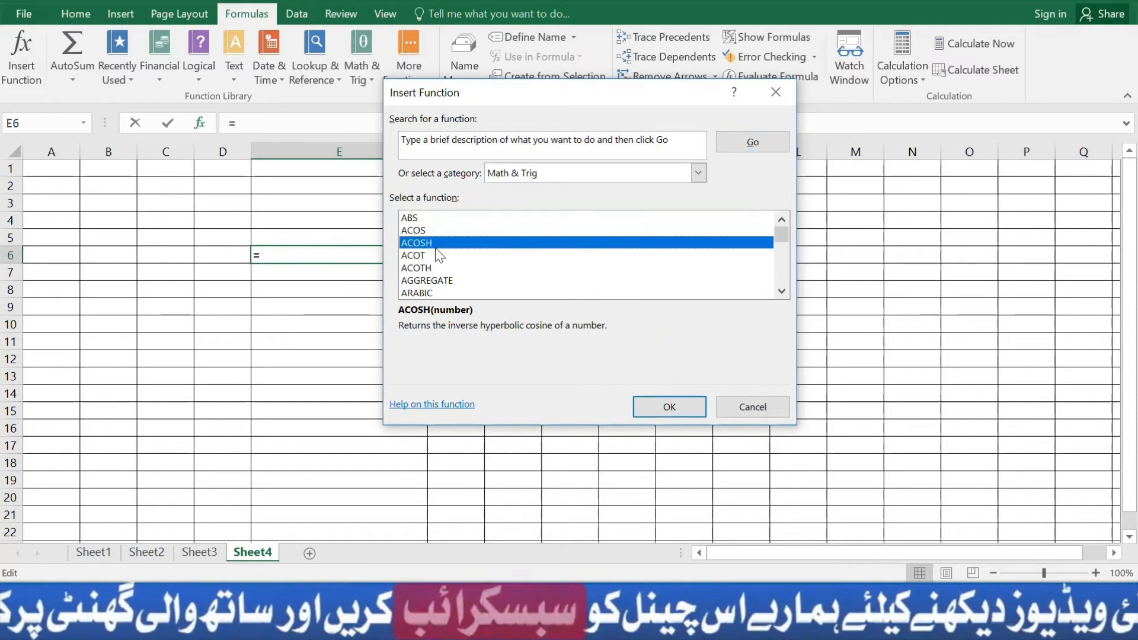
pyautogui.press('p')
pyautogui.press('Down')
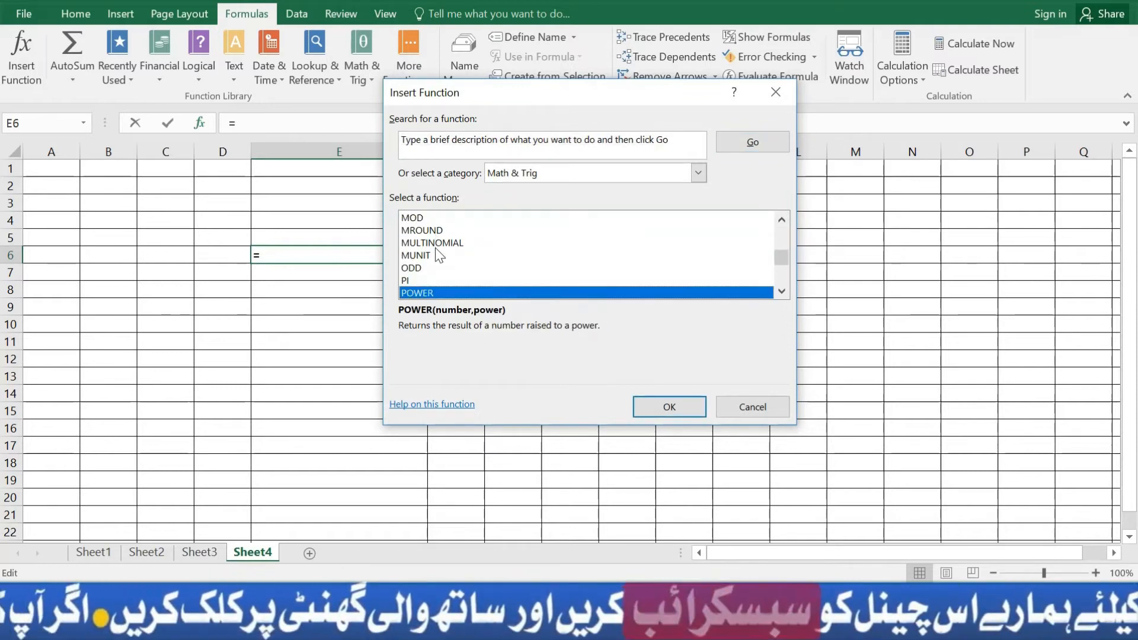
pyautogui.scroll(-1, 487, 259)
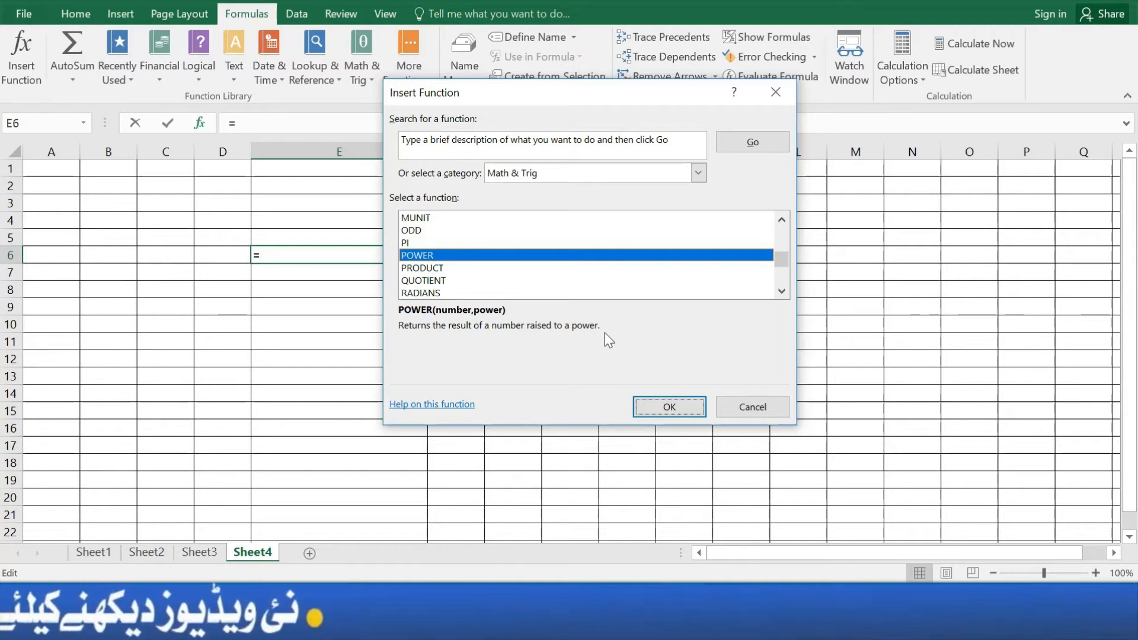
pyautogui.click(663, 409)
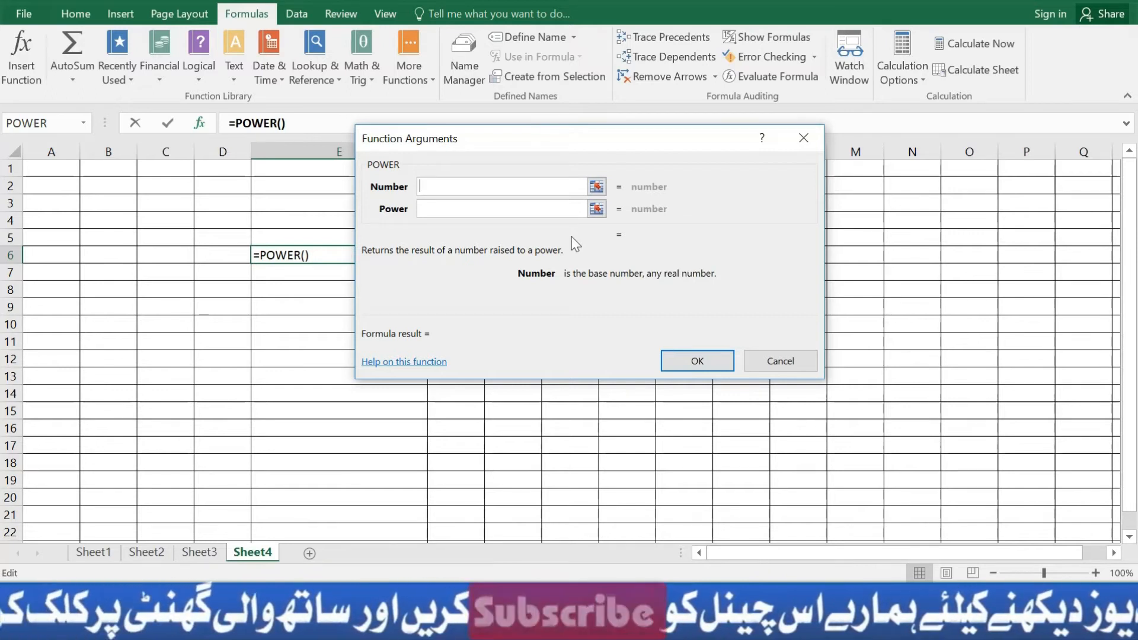
# Set the POWER function's number to 4 and its power to 3, and insert it in cell E6
pyautogui.write('4')
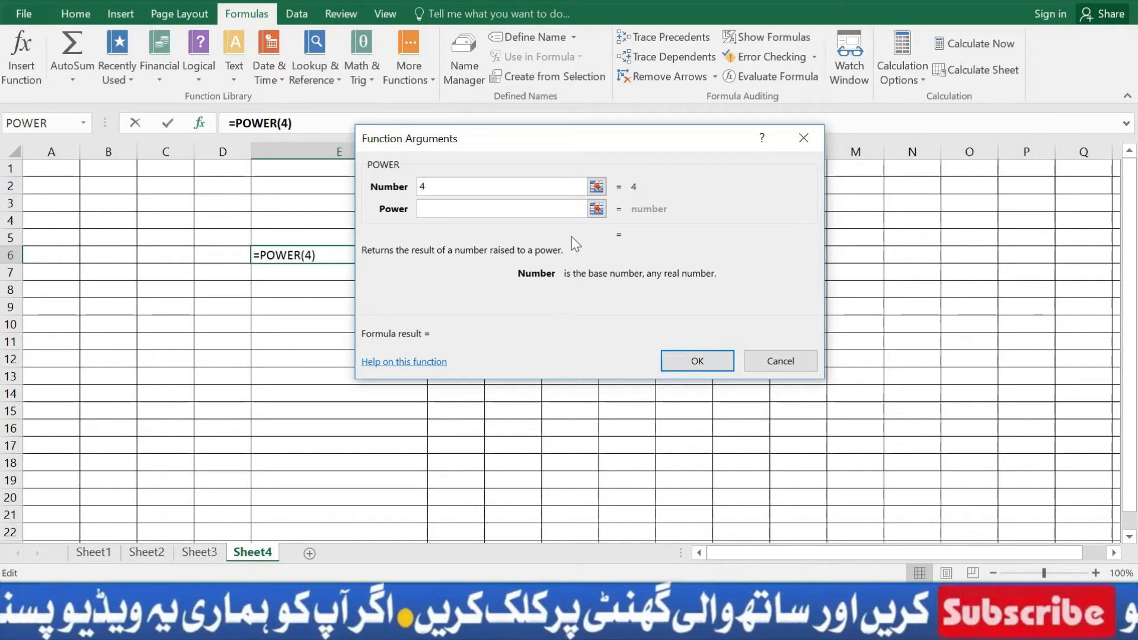
pyautogui.press('Tab')
pyautogui.write('3')
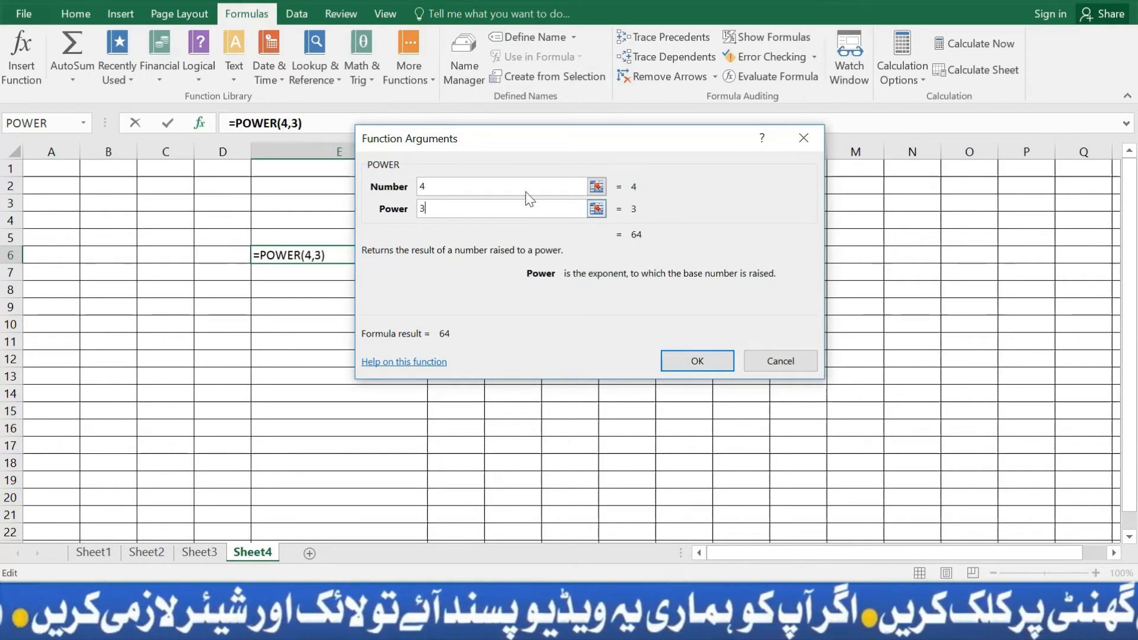
pyautogui.click(700, 358)
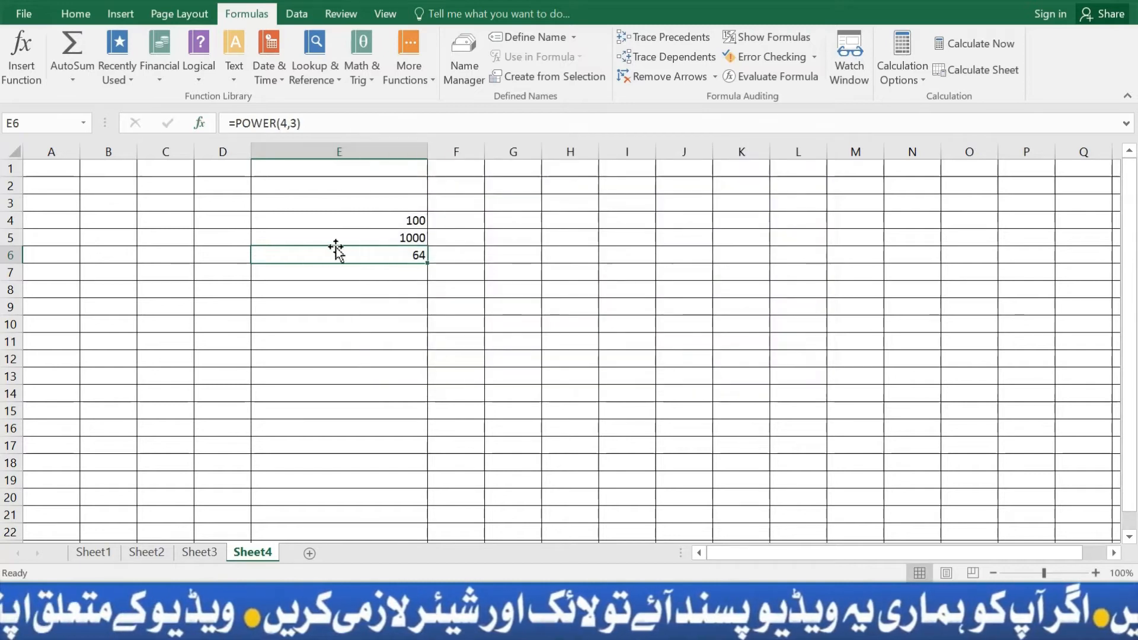
# Highlight the POWER formula of cell E6 to examine it, undo the accidental E7 reference, and leave editing
pyautogui.moveTo(315, 125); pyautogui.dragTo(235, 123)
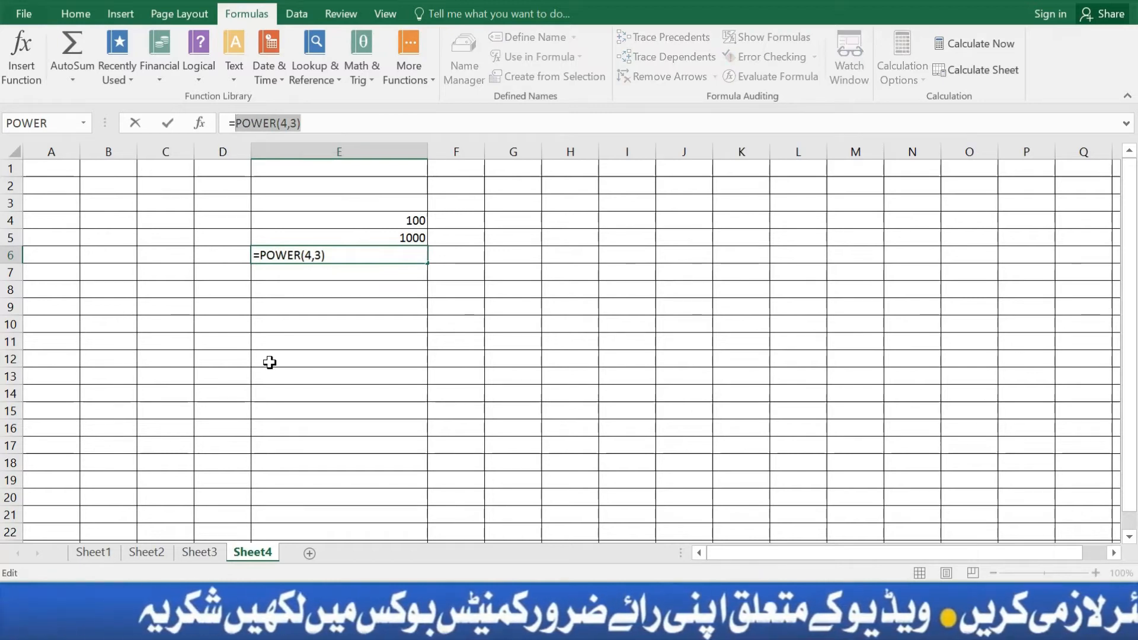
pyautogui.click(307, 275)
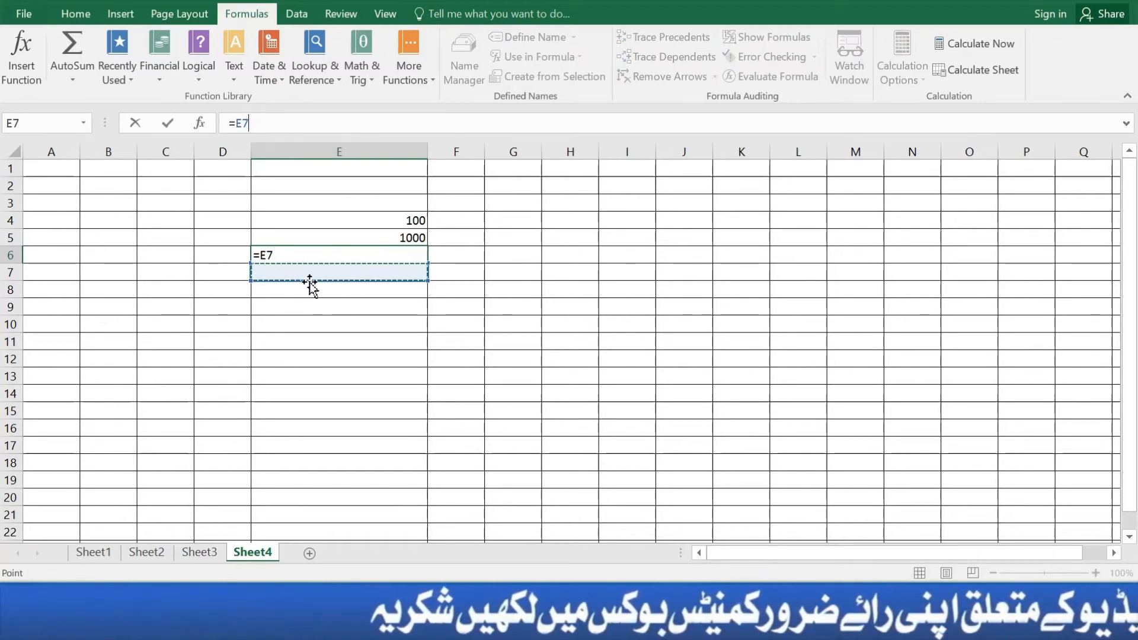
pyautogui.hotkey('ctrl', 'z')
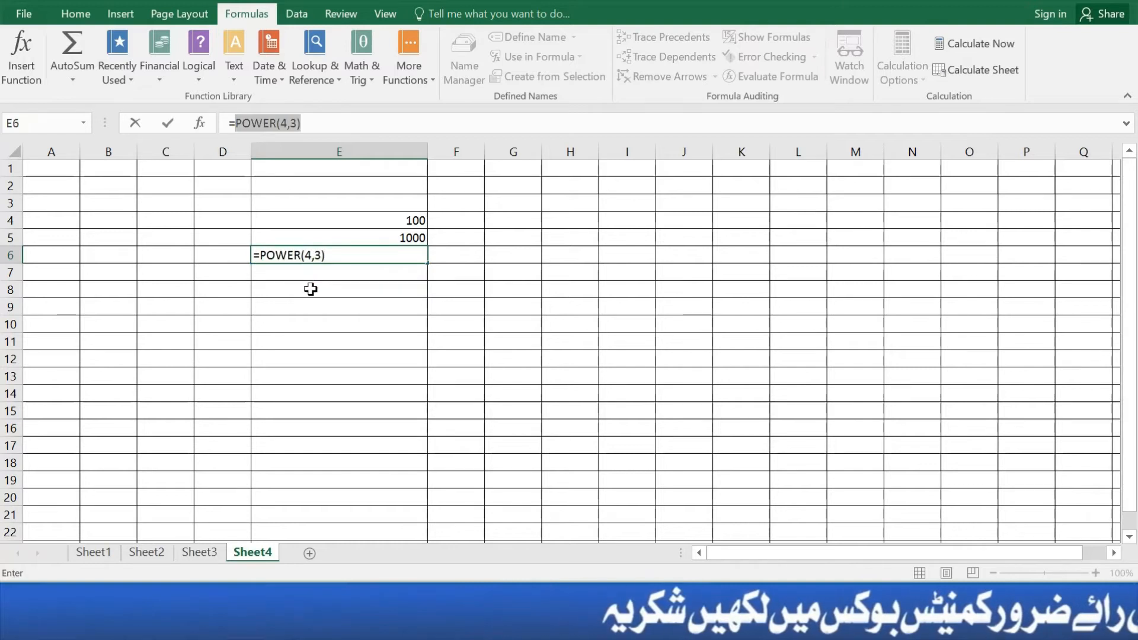
pyautogui.press('Return')
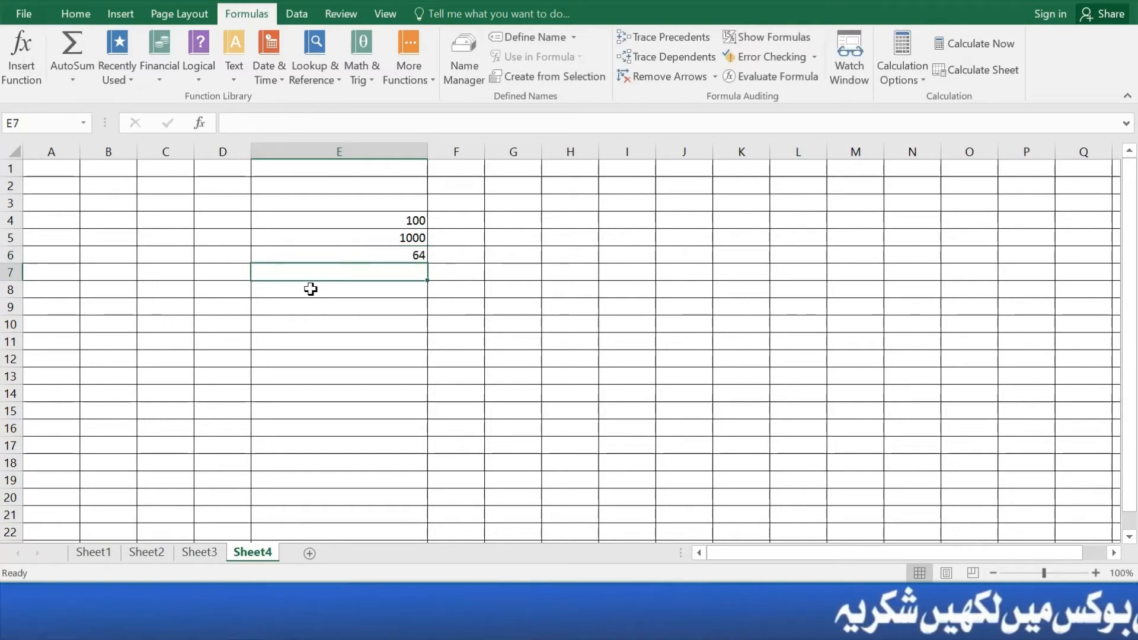
# Enter the formula =POWER(5,4) in cell E7
pyautogui.write('=power')
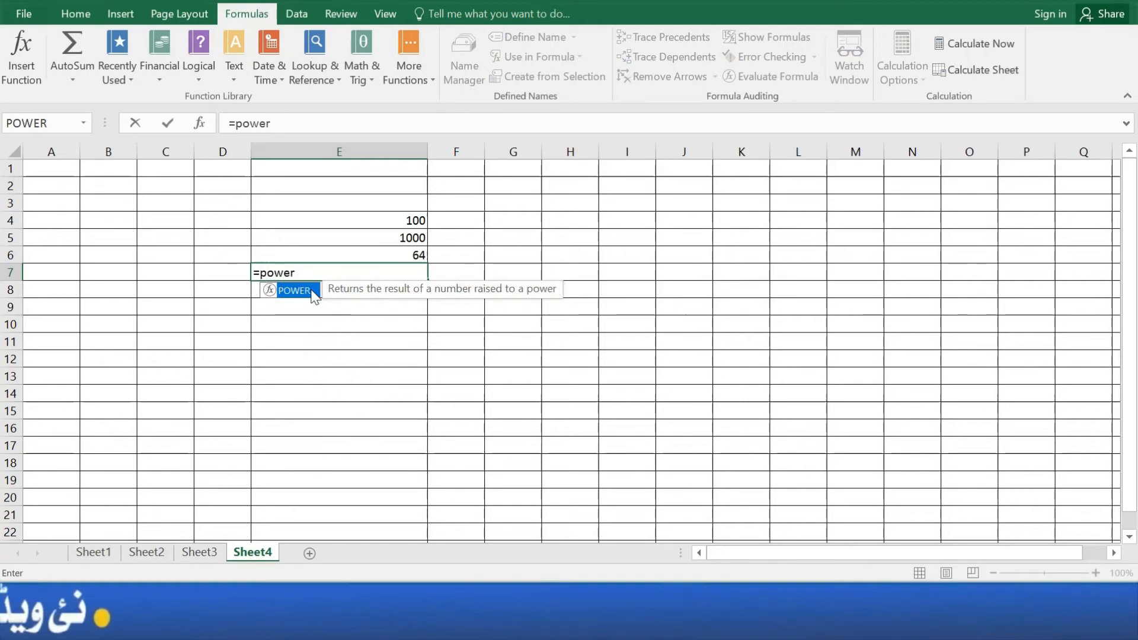
pyautogui.doubleClick(314, 294)
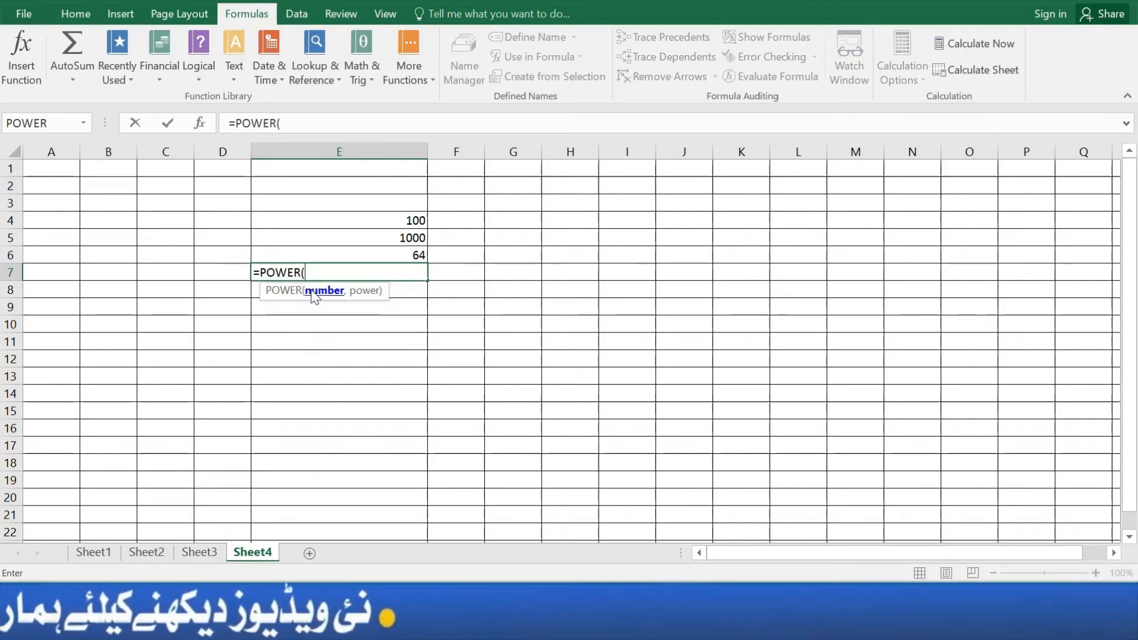
pyautogui.write('5')
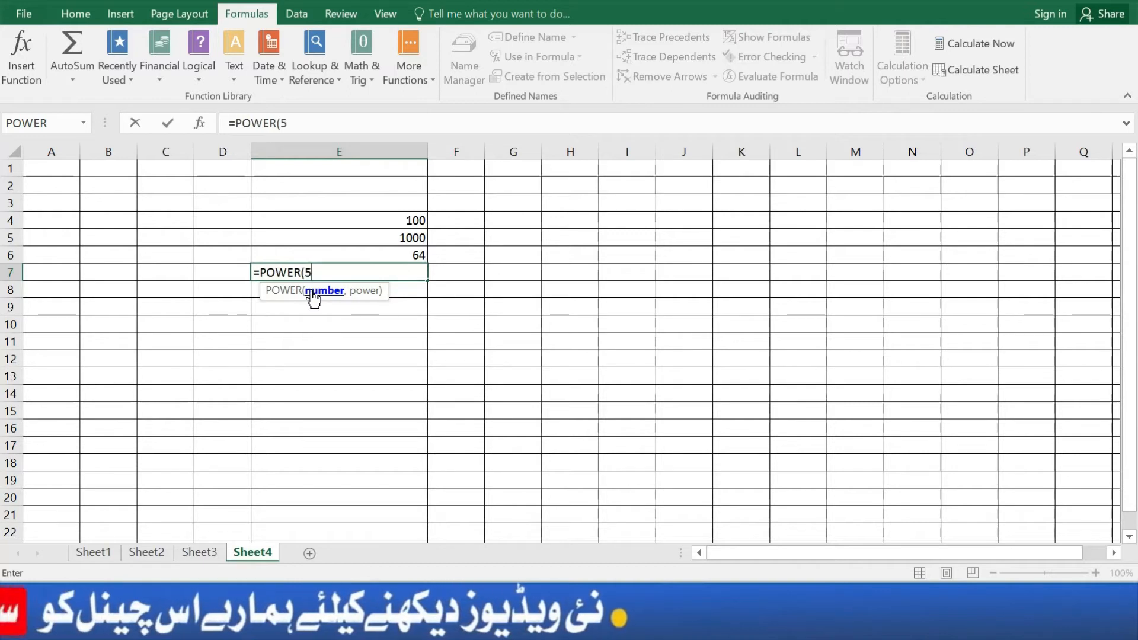
pyautogui.write(',')
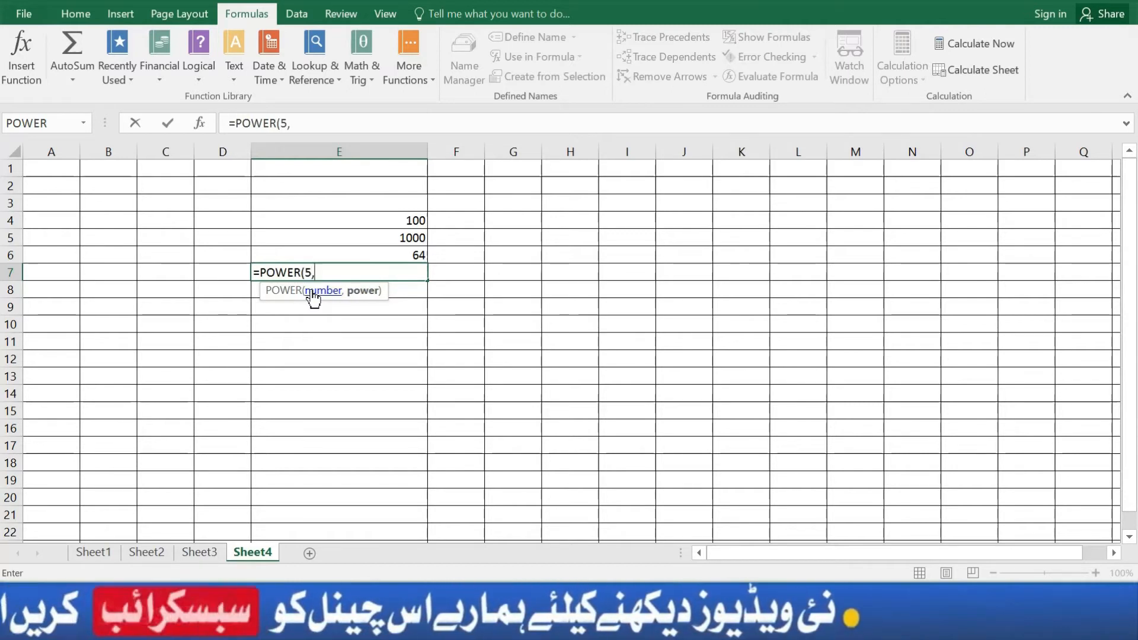
pyautogui.write('4')
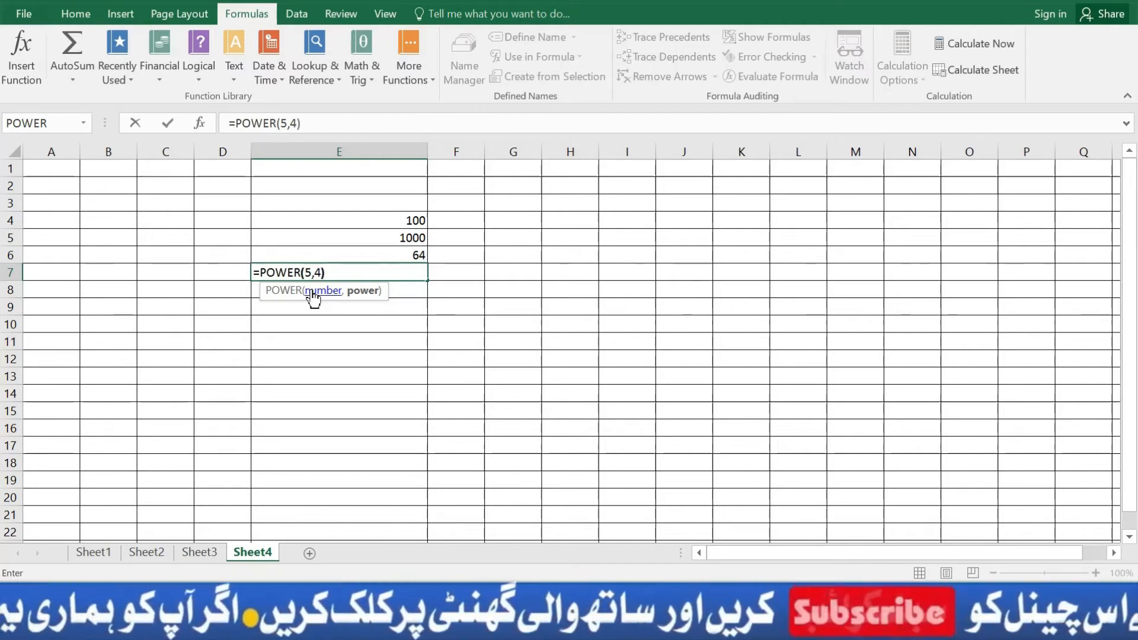
pyautogui.write(')')
pyautogui.press('Return')
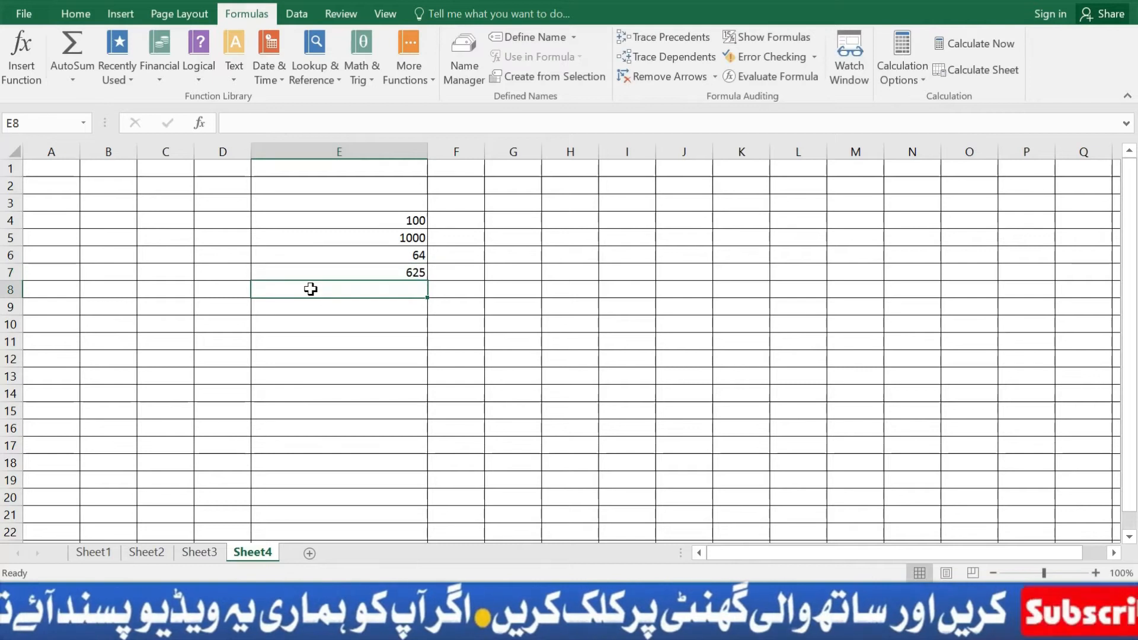
# Start Insert Function for cell E8 and choose PI from the Math & Trig category
pyautogui.click(366, 273)
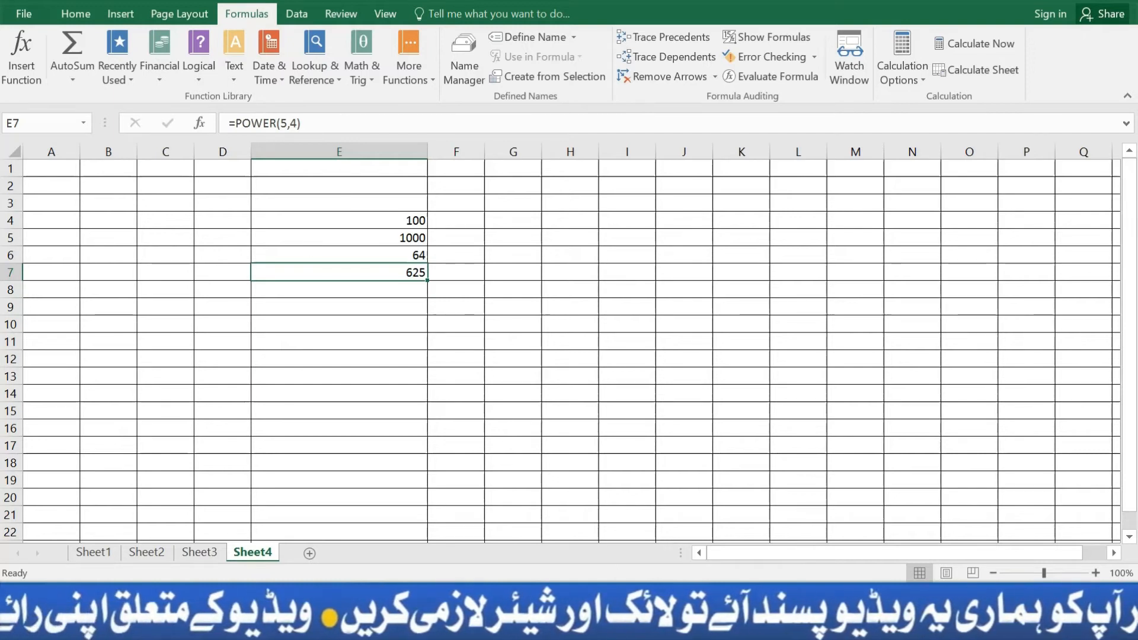
pyautogui.click(394, 291)
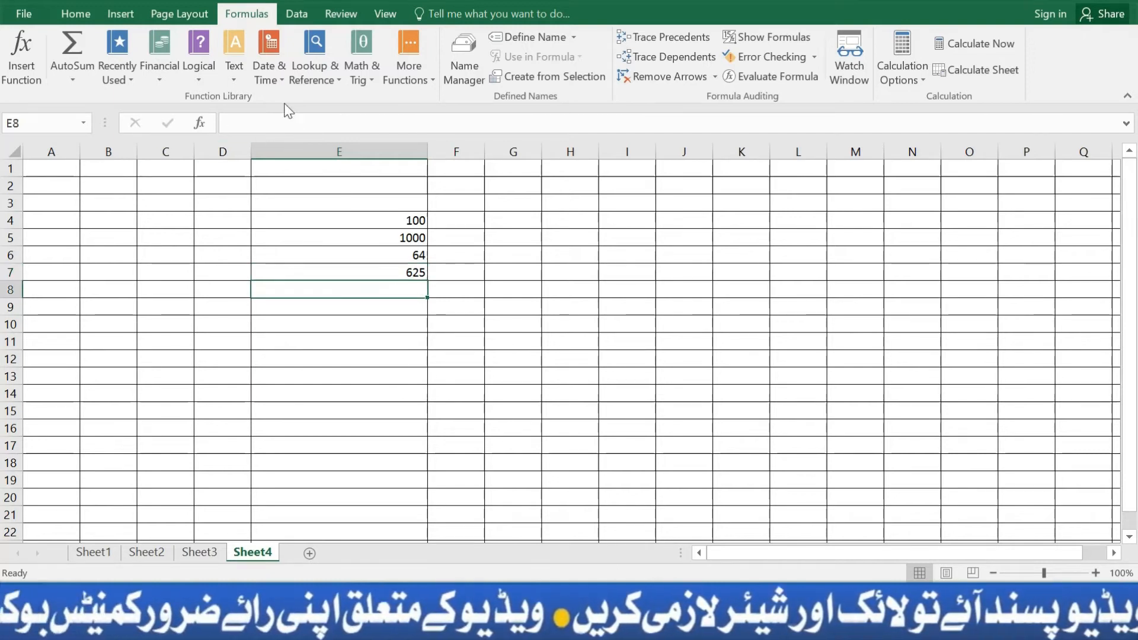
pyautogui.click(3, 65)
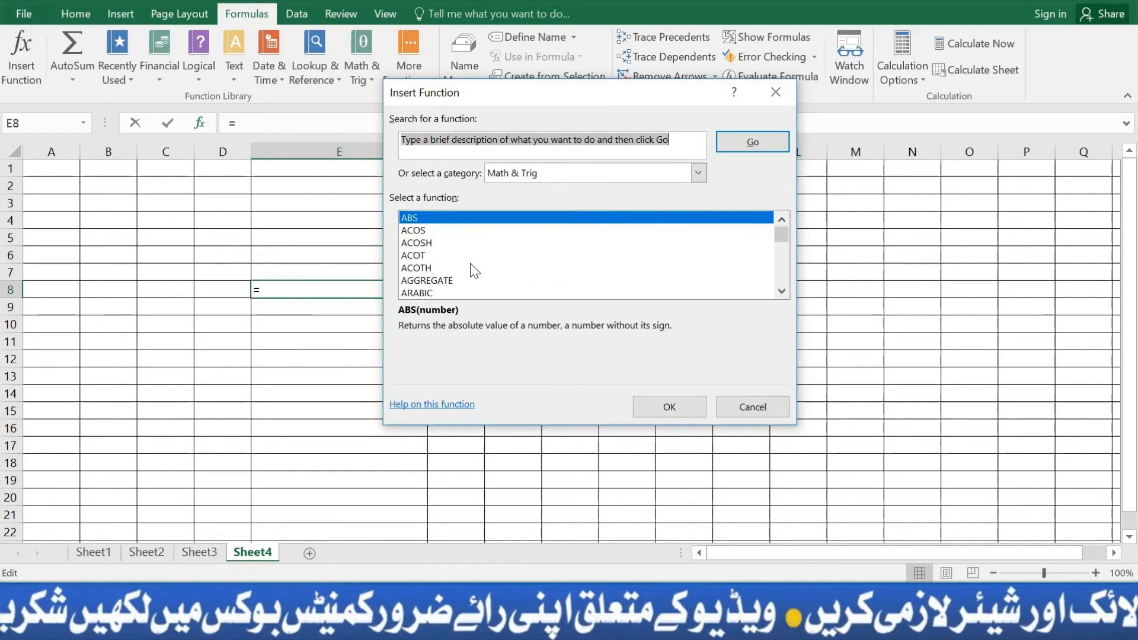
pyautogui.write('pp')
pyautogui.click(474, 267)
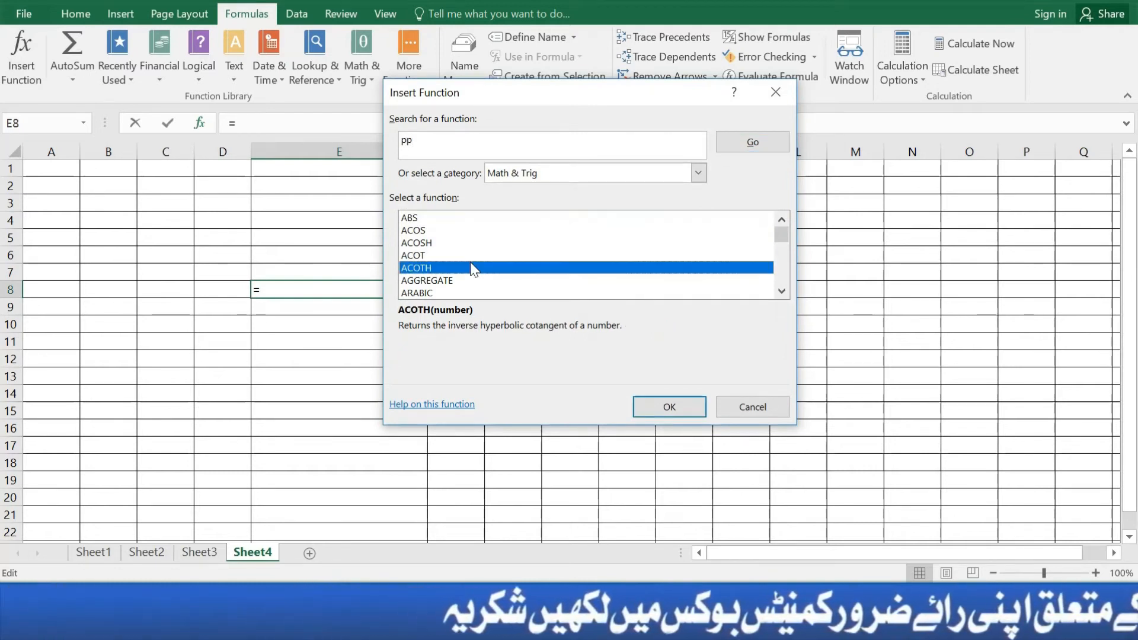
pyautogui.press('p')
pyautogui.press('p')
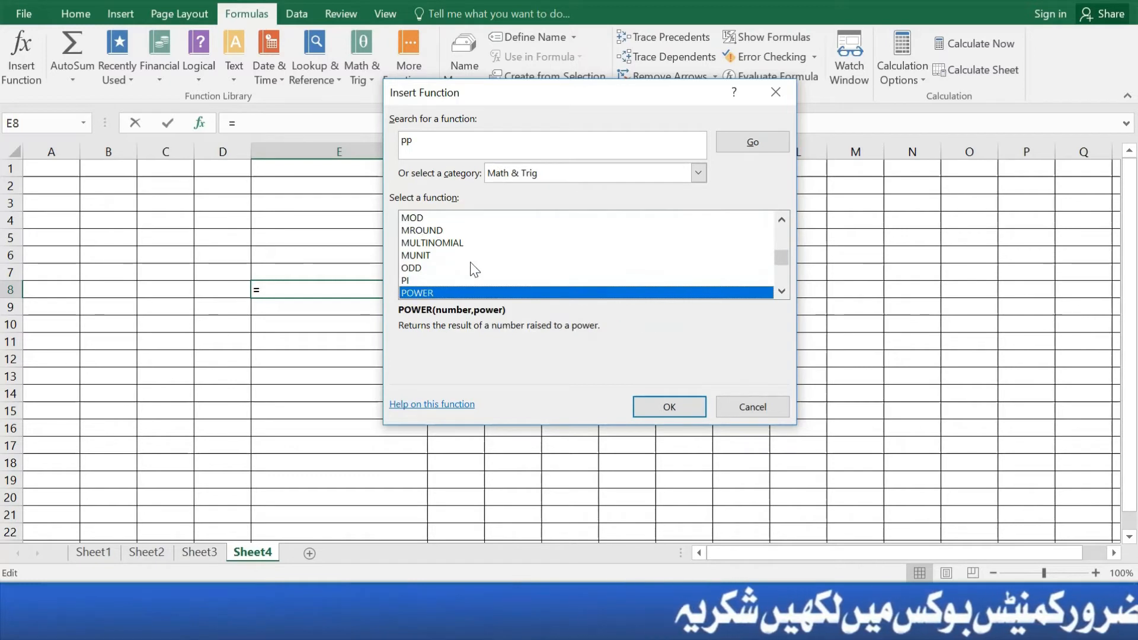
pyautogui.press('Up')
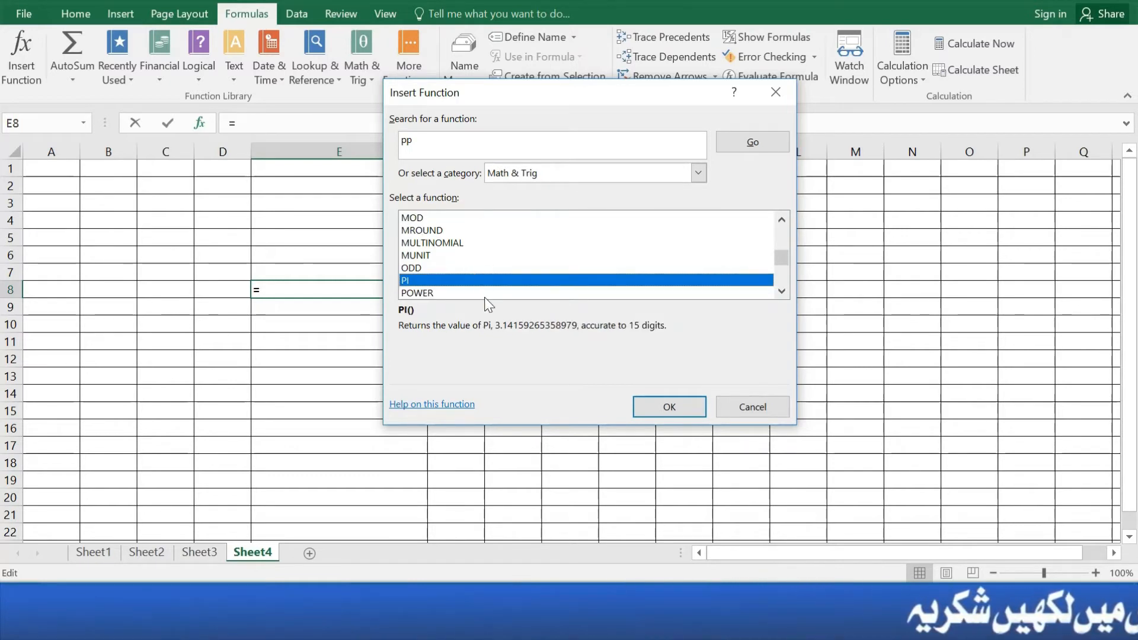
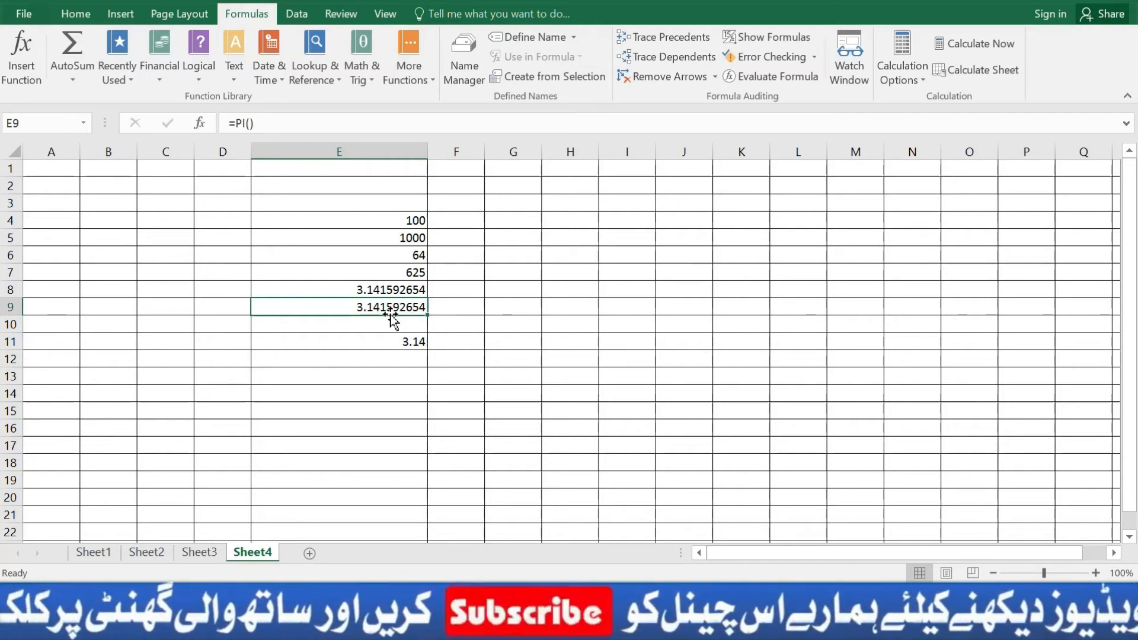
# Compare the PI formula in cell E9 with the rounded constant in cell E11, leaving both cells unedited
pyautogui.click(414, 343)
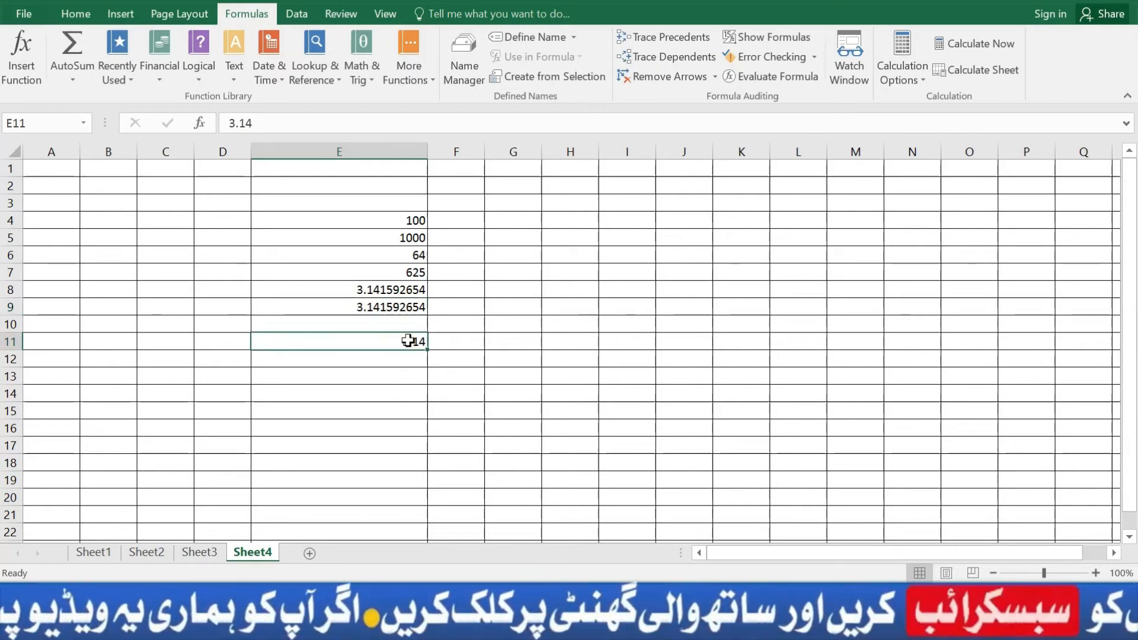
pyautogui.click(349, 300)
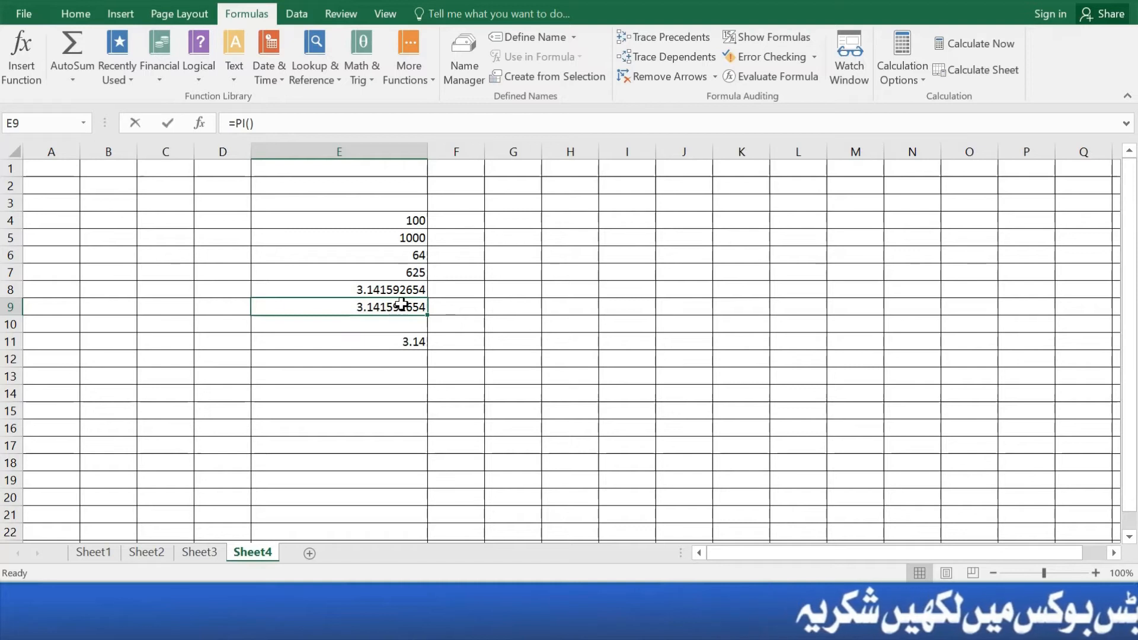
pyautogui.doubleClick(337, 310)
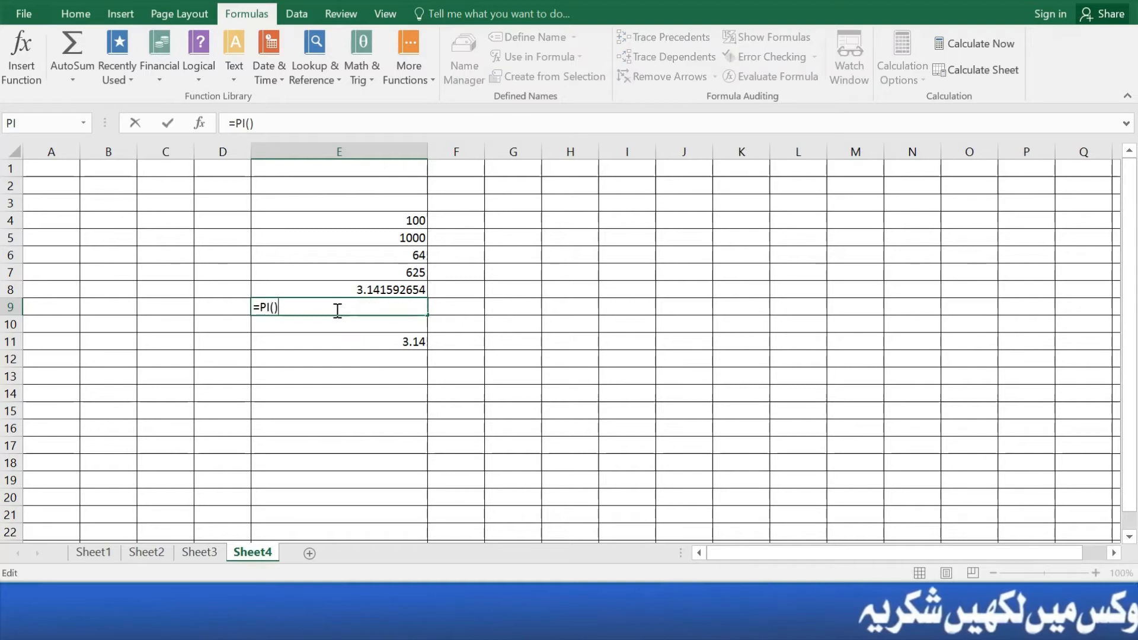
pyautogui.click(379, 365)
pyautogui.click(376, 308)
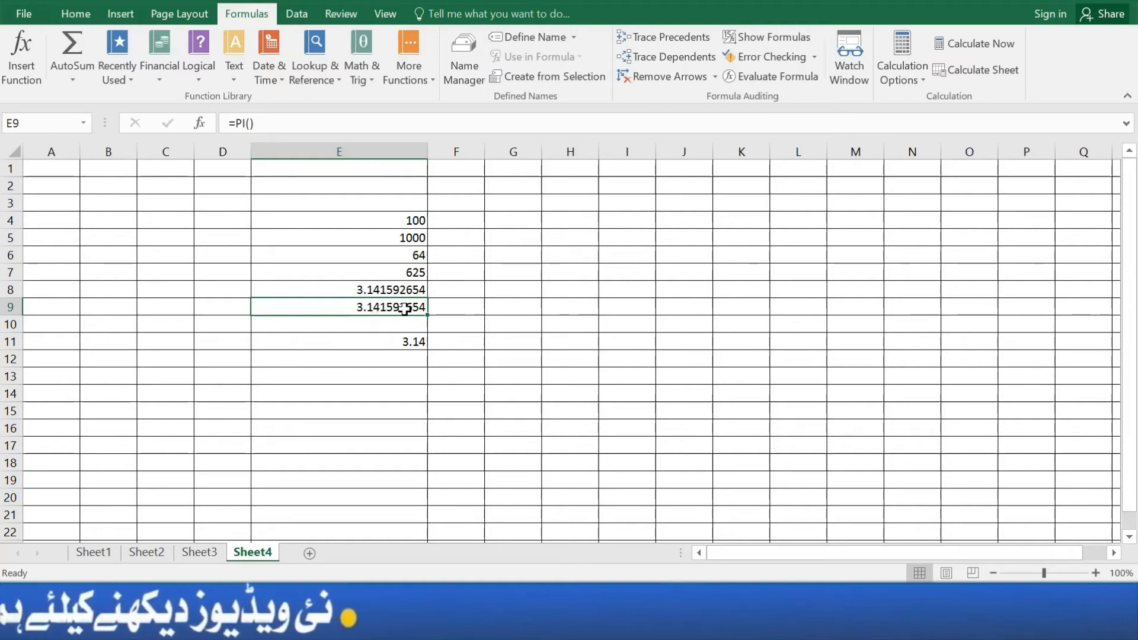
pyautogui.click(405, 344)
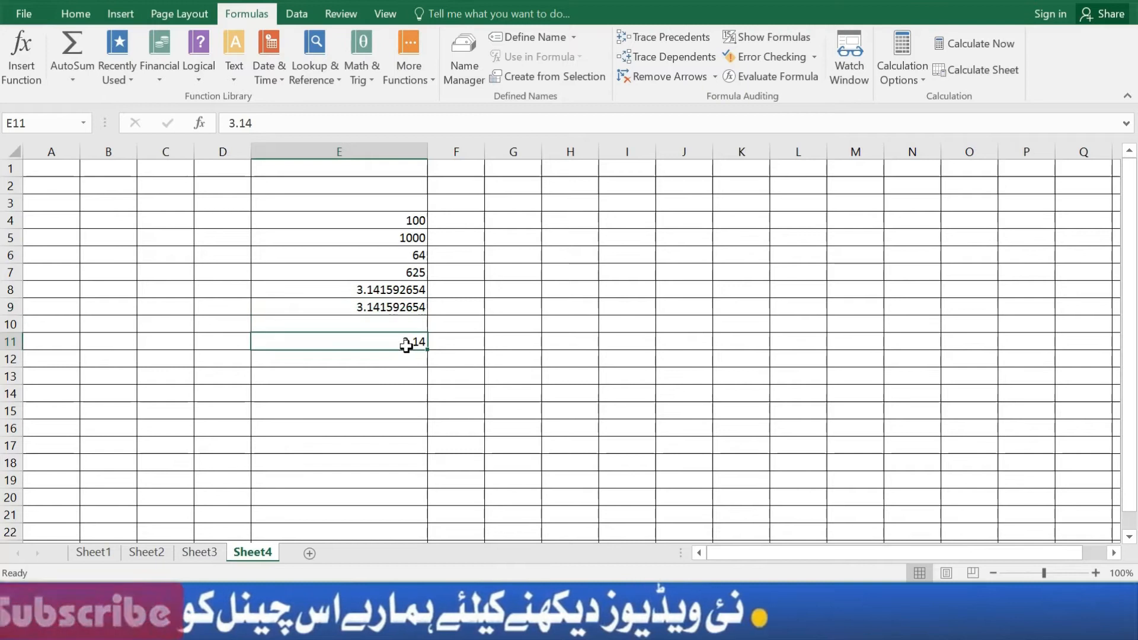
pyautogui.click(400, 309)
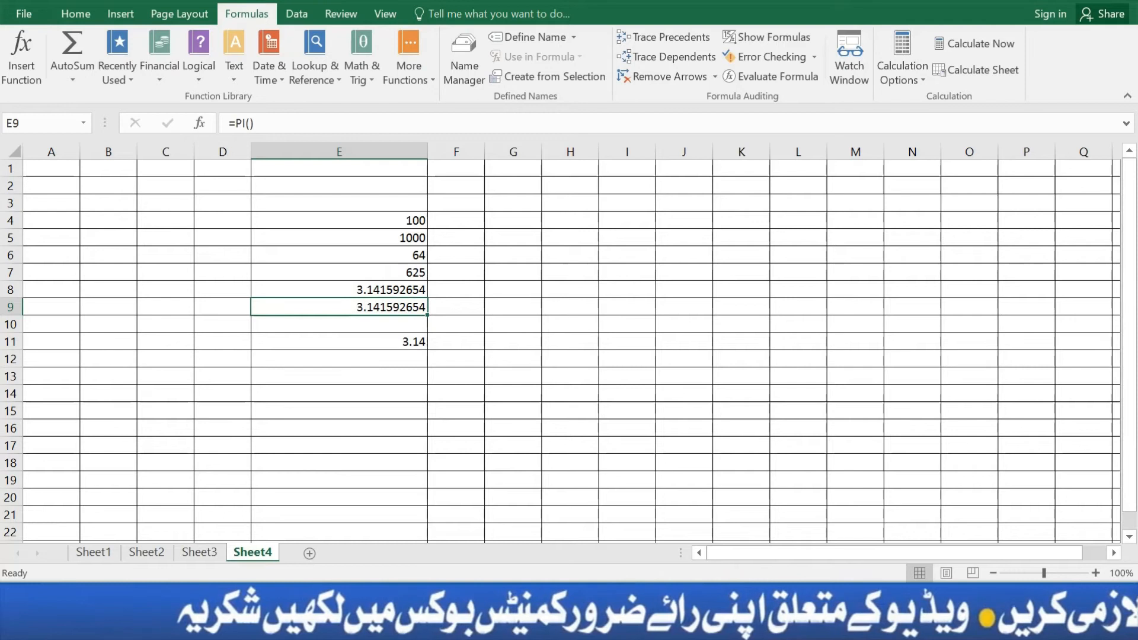
# Switch to the Word outline, review its arithmetic and trigonometry function lists, and return to the Excel Functions and formulas workbook
pyautogui.moveTo(681, 605)
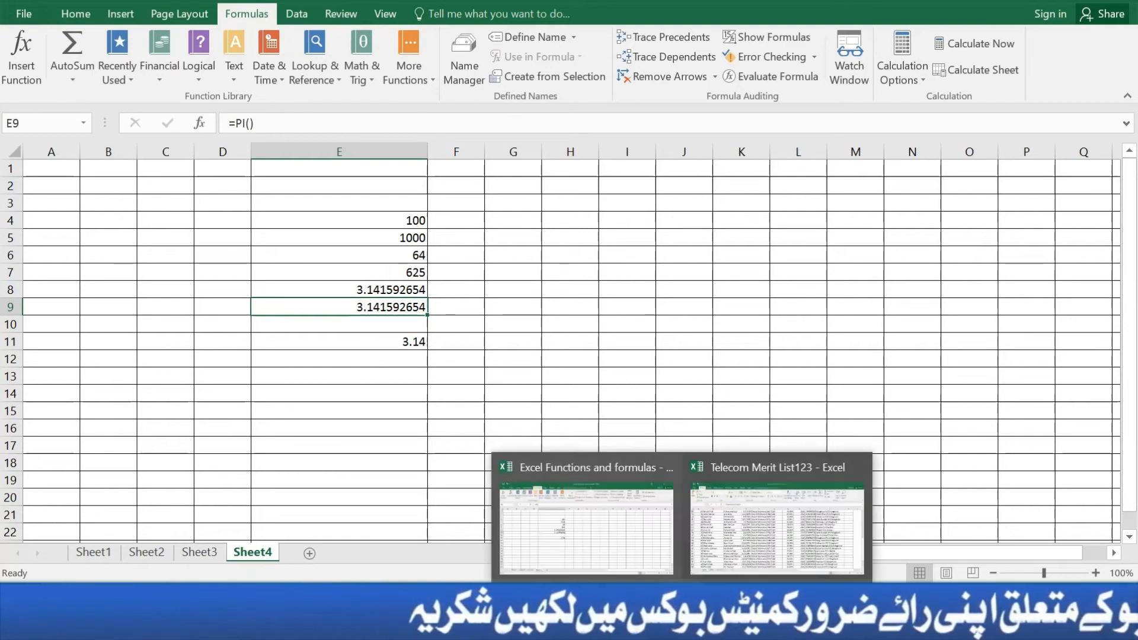
pyautogui.moveTo(646, 628)
pyautogui.click(783, 529)
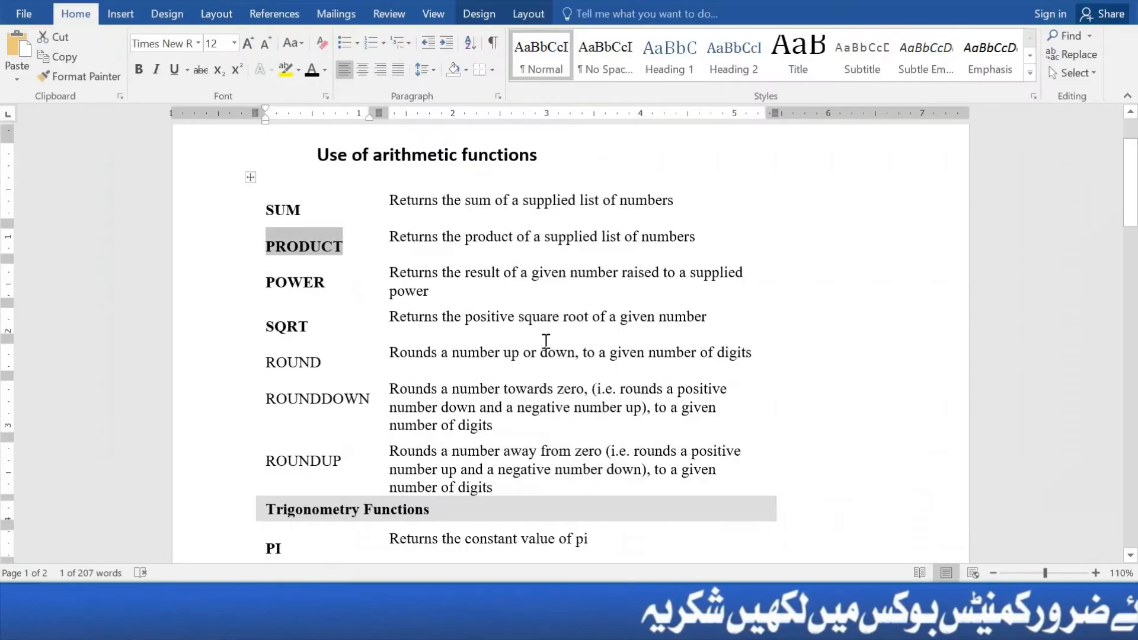
pyautogui.scroll(-3, 492, 308)
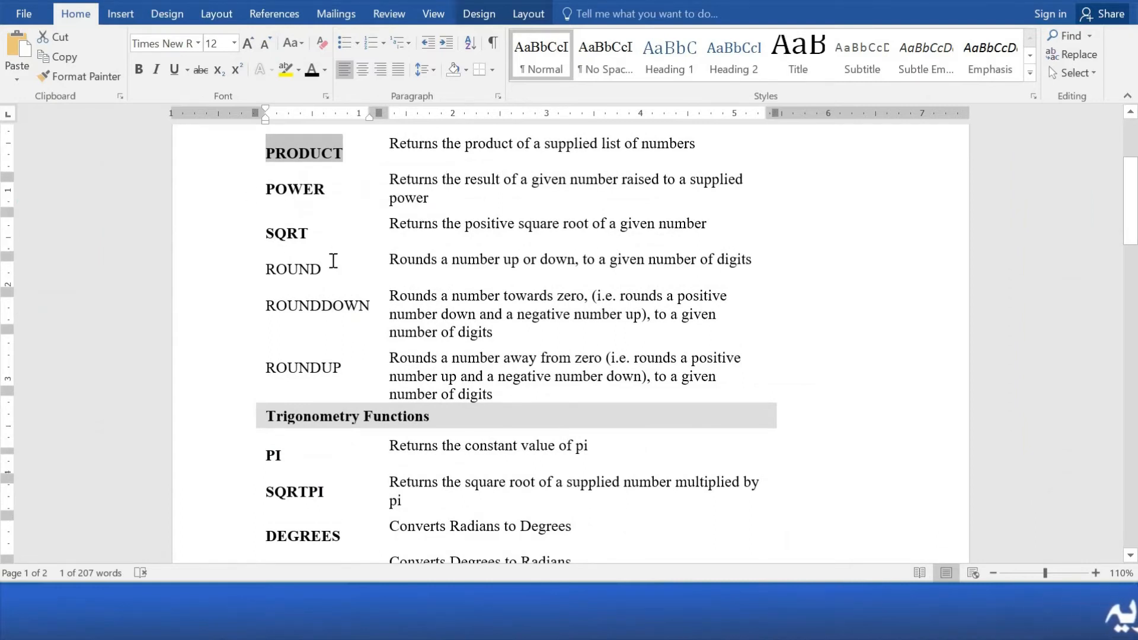
pyautogui.scroll(2, 344, 284)
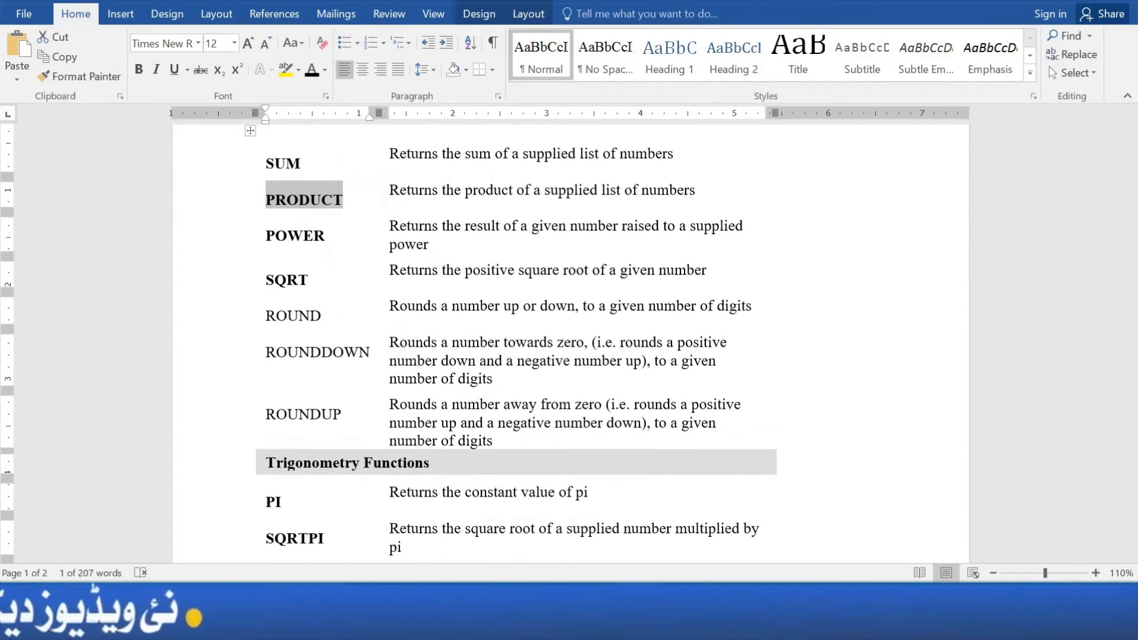
pyautogui.moveTo(755, 627)
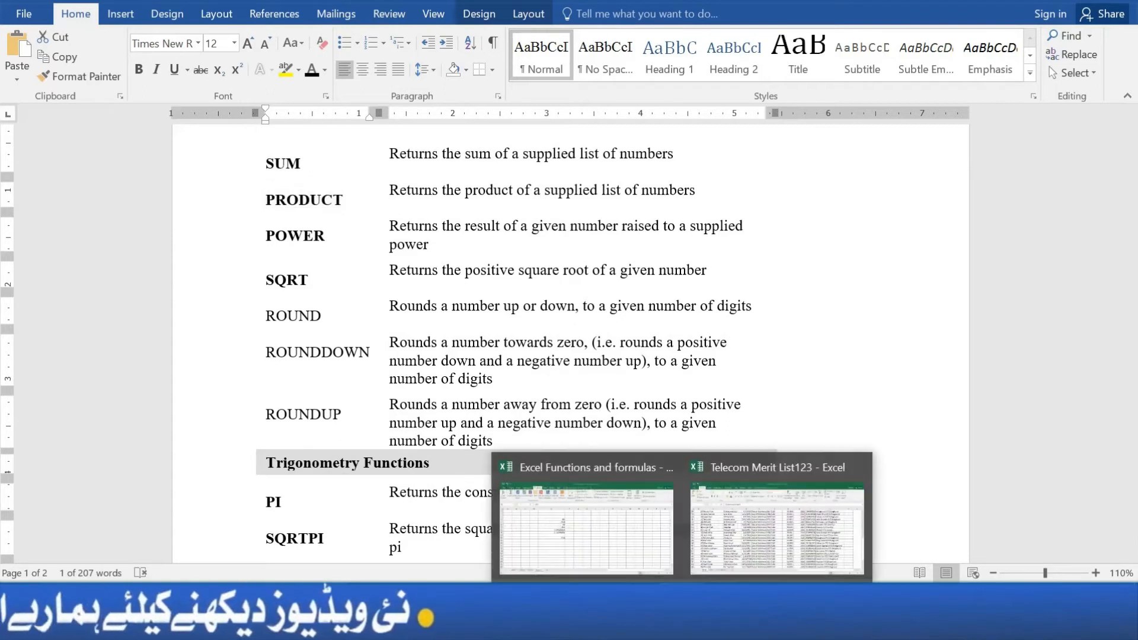
pyautogui.click(604, 538)
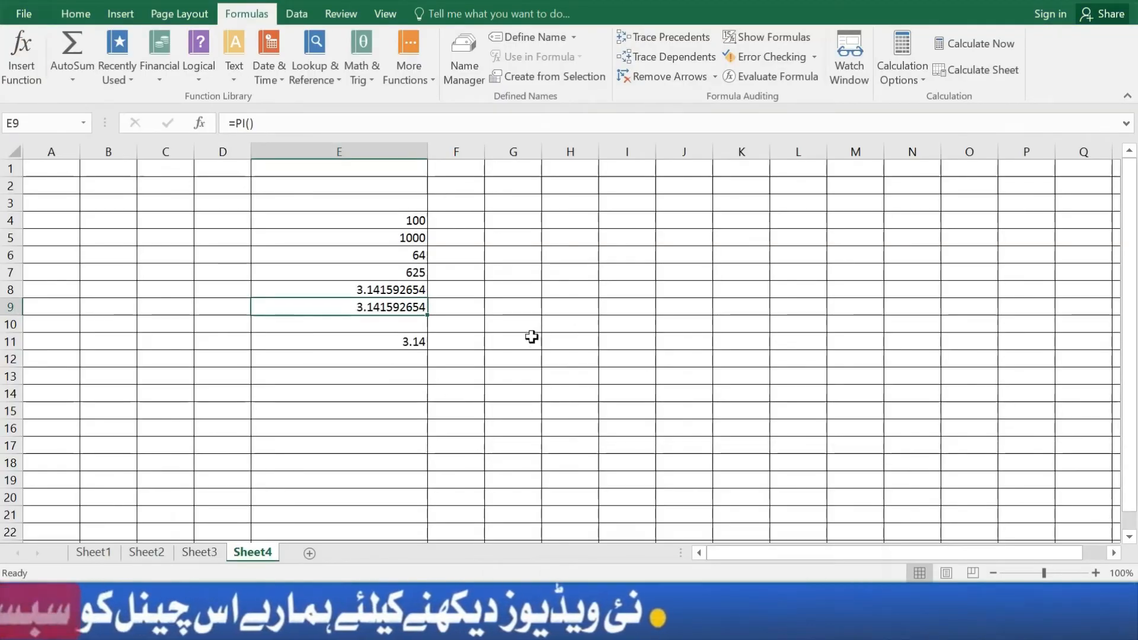
# Select cell G4 and widen column G to about the width of column E
pyautogui.click(520, 223)
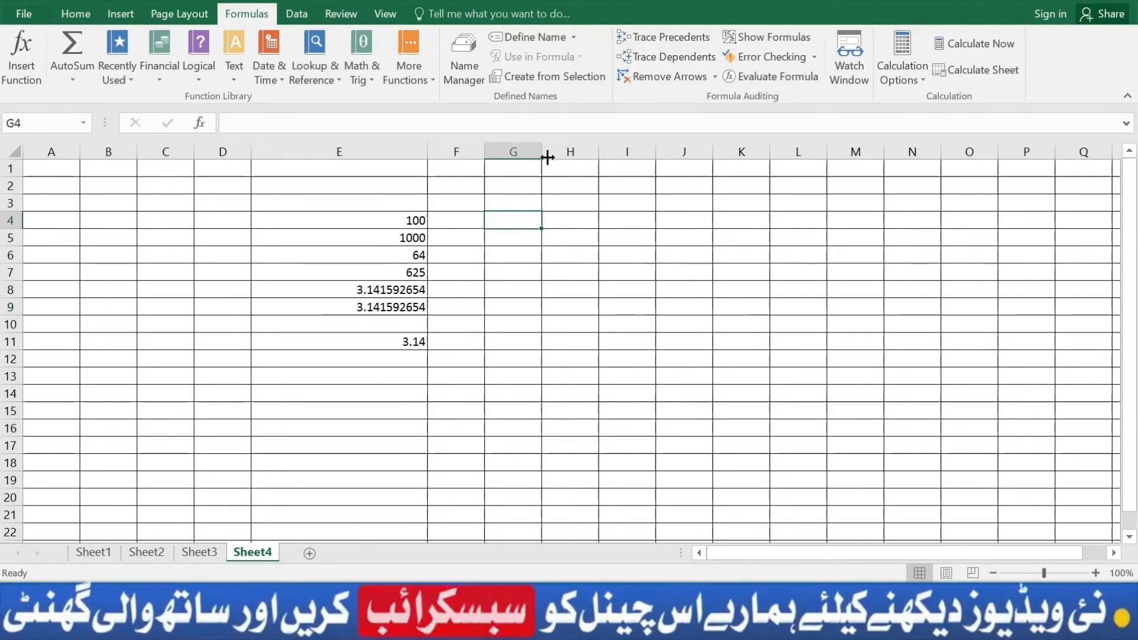
pyautogui.moveTo(543, 156); pyautogui.dragTo(659, 159)
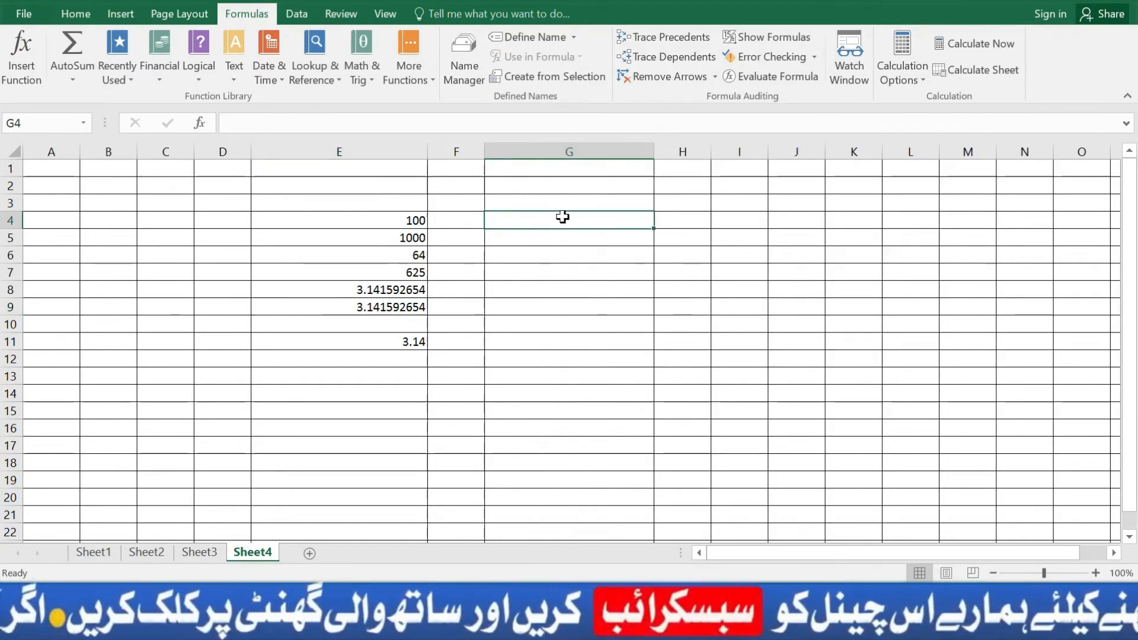
# Insert the SQRT function from the Math & Trig category in cell G4 with 9 as its number
pyautogui.click(24, 56)
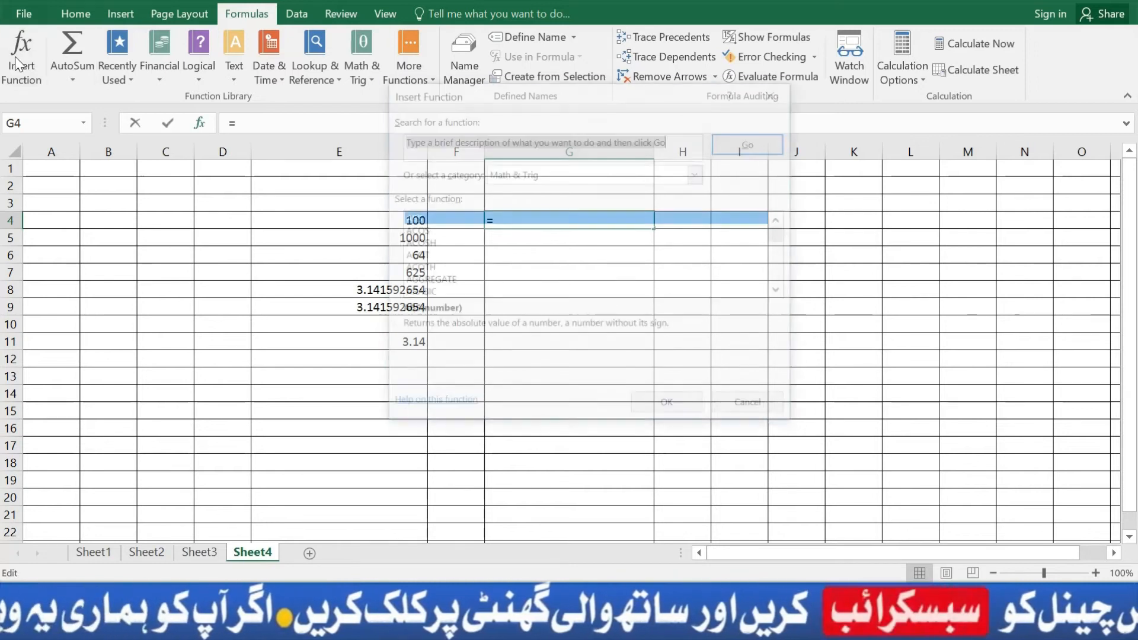
pyautogui.click(455, 232)
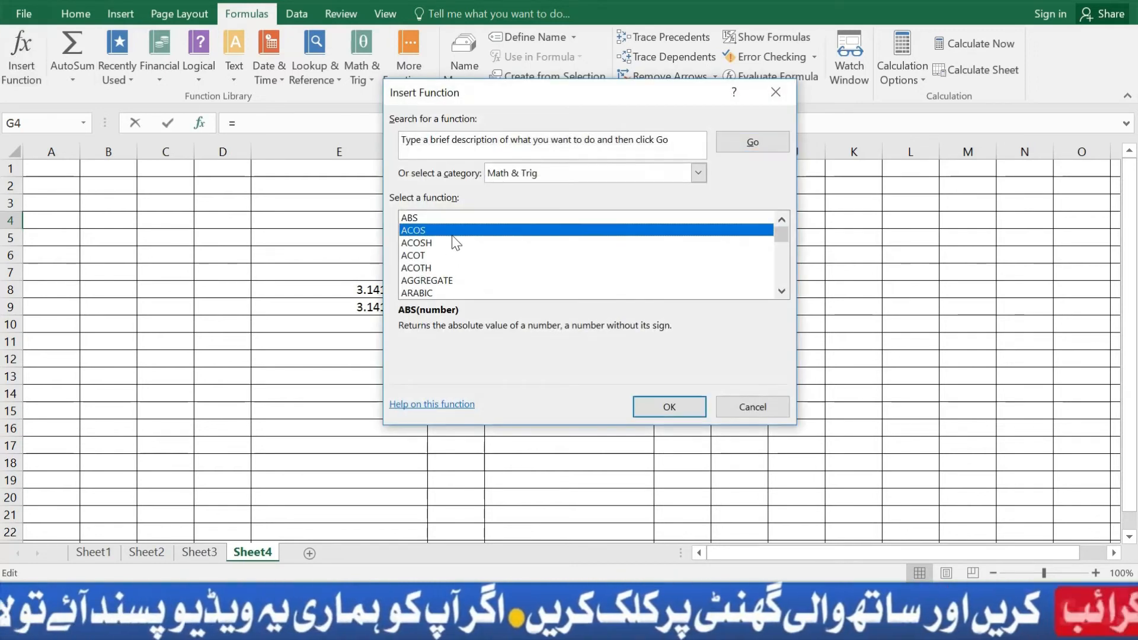
pyautogui.press('s')
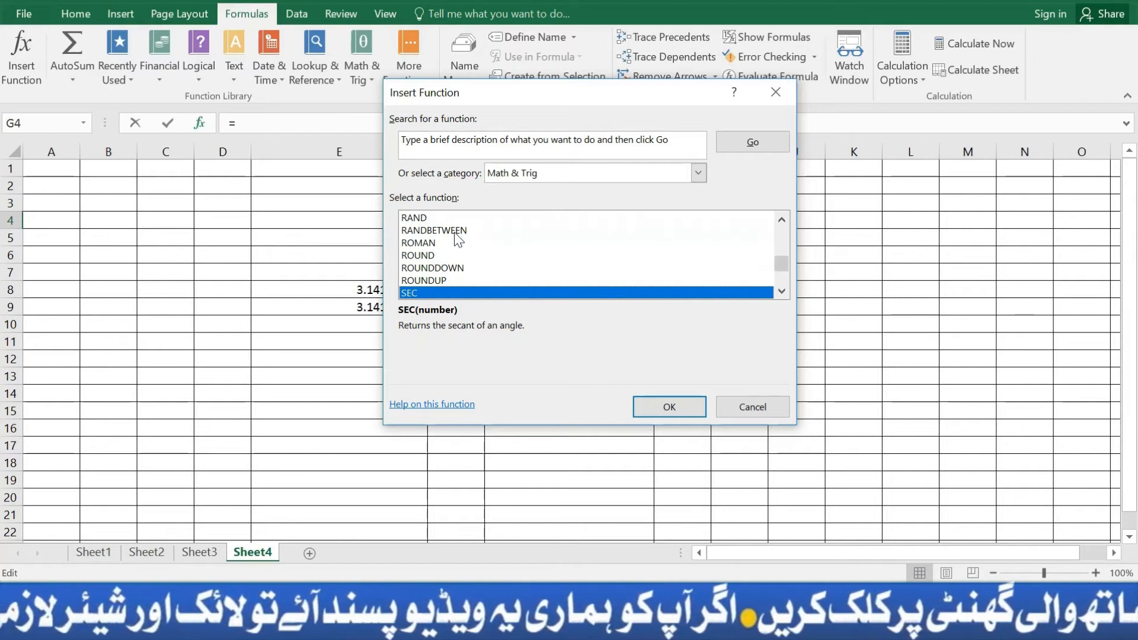
pyautogui.press('Down')
pyautogui.press('Down')
pyautogui.press('Down')
pyautogui.press('Down')
pyautogui.press('Down')
pyautogui.press('Down')
pyautogui.press('Down')
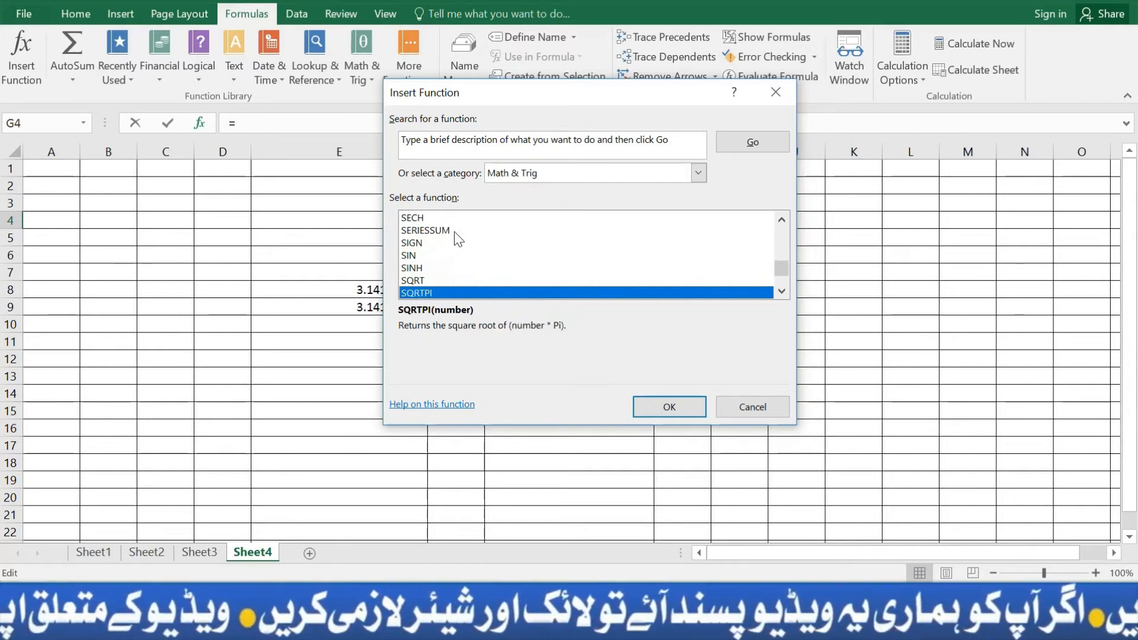
pyautogui.click(428, 279)
pyautogui.click(676, 408)
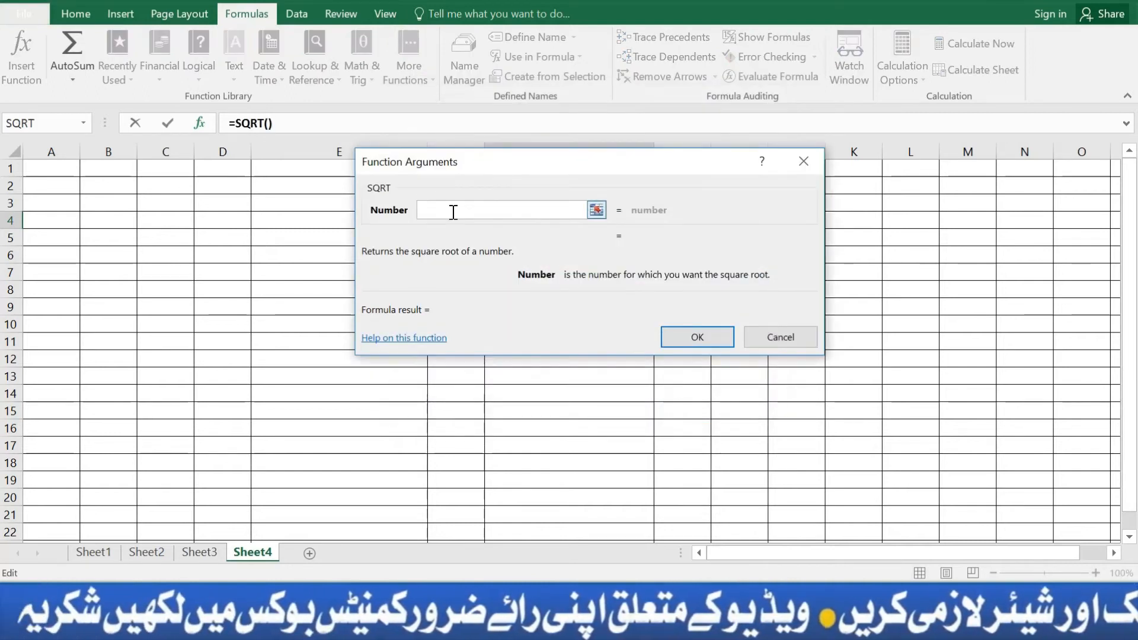
pyautogui.write('9')
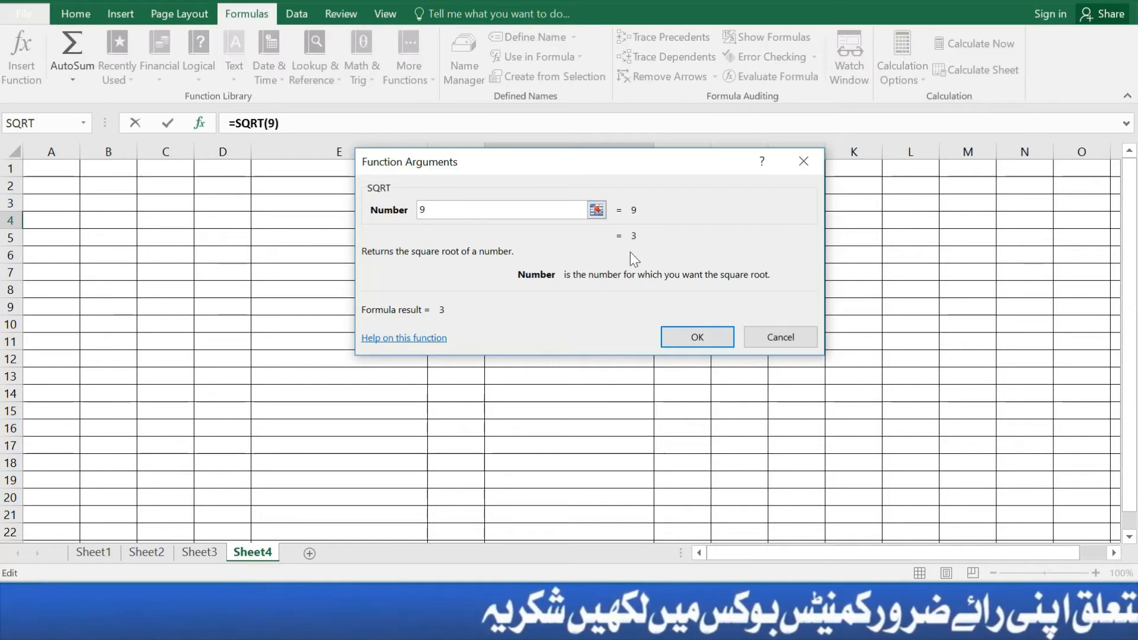
pyautogui.click(704, 338)
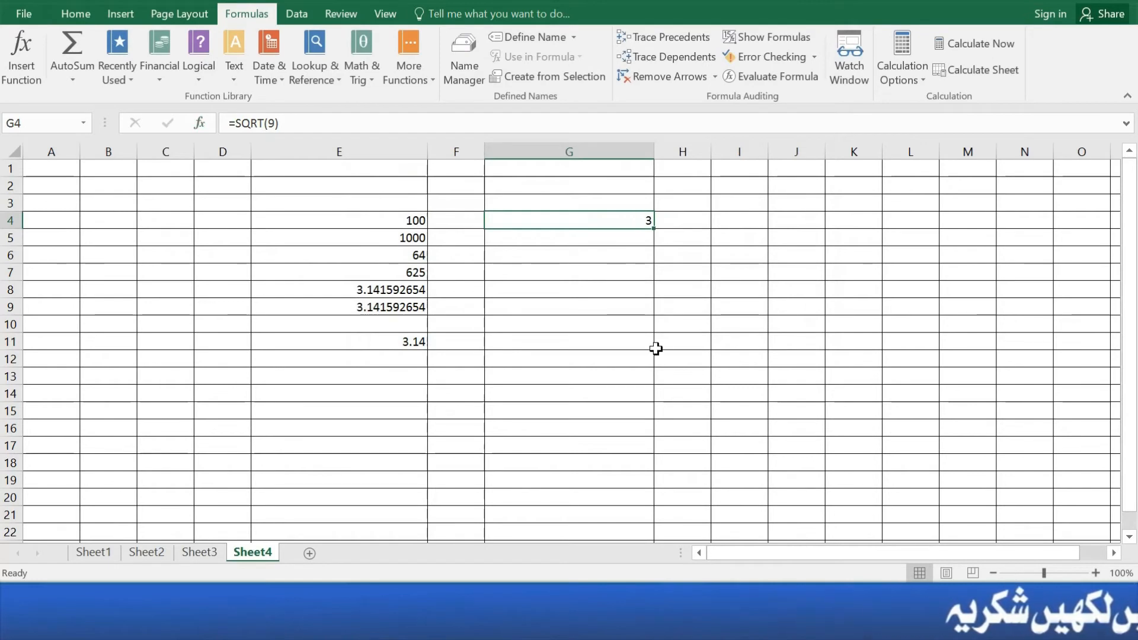
# Enter the formula =SQRT(65433434) in cell G5 and reselect that cell
pyautogui.click(584, 239)
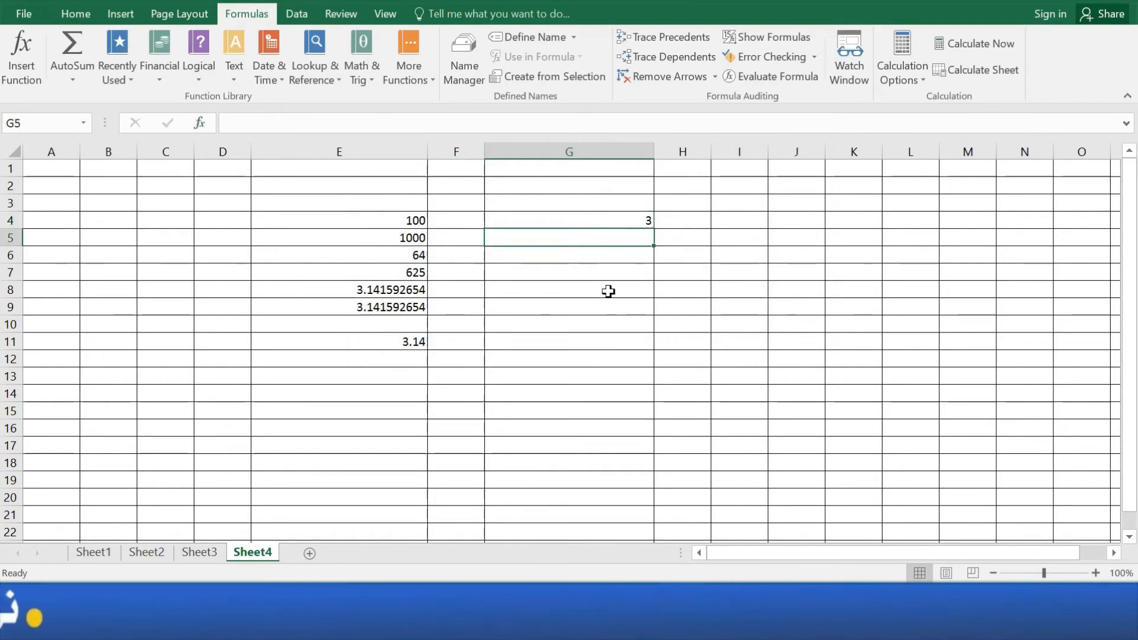
pyautogui.write('=sqr')
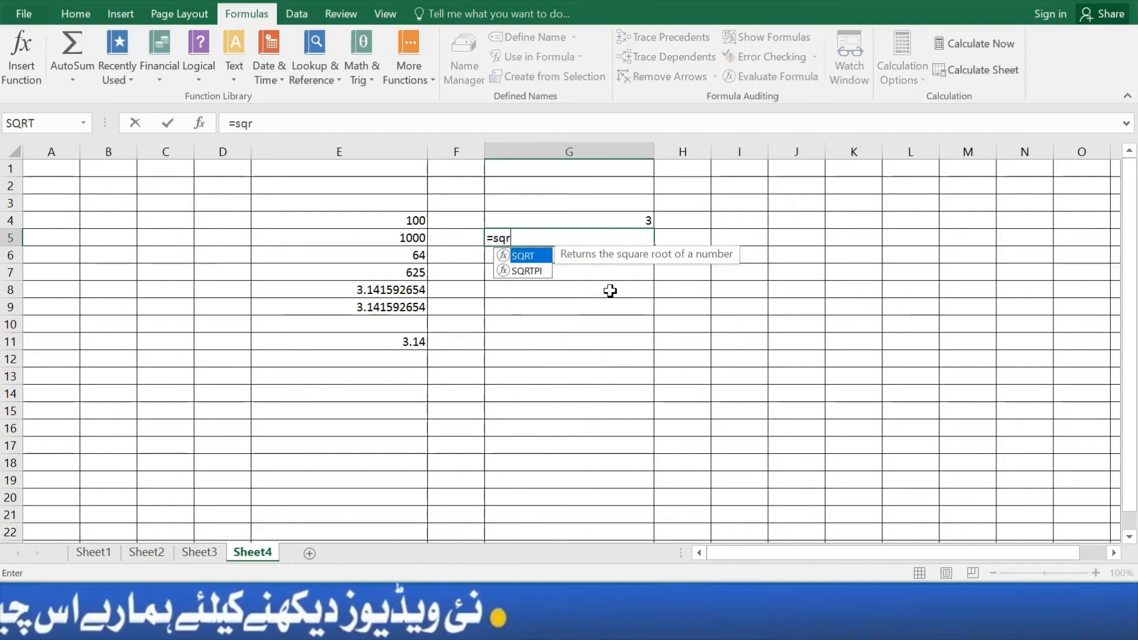
pyautogui.press('Tab')
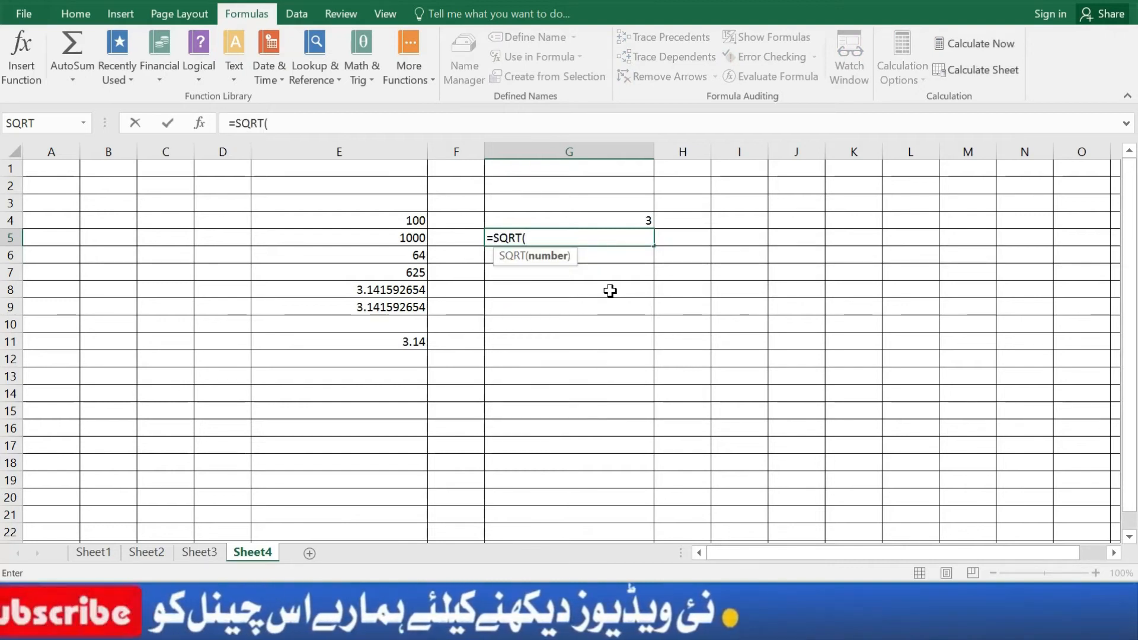
pyautogui.write('65433434')
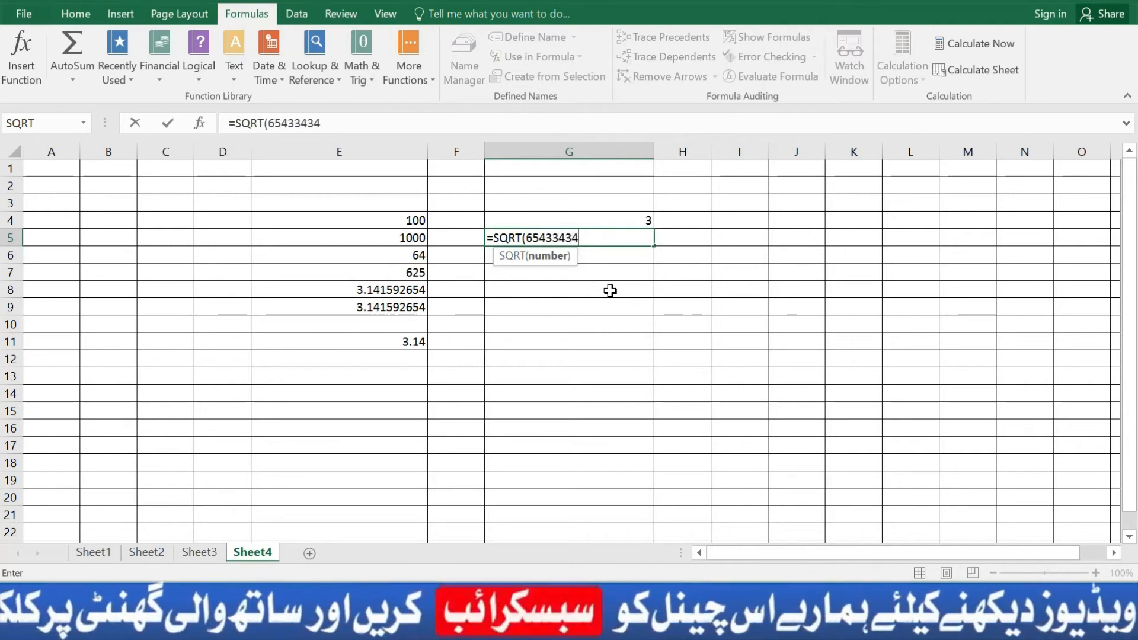
pyautogui.write(')')
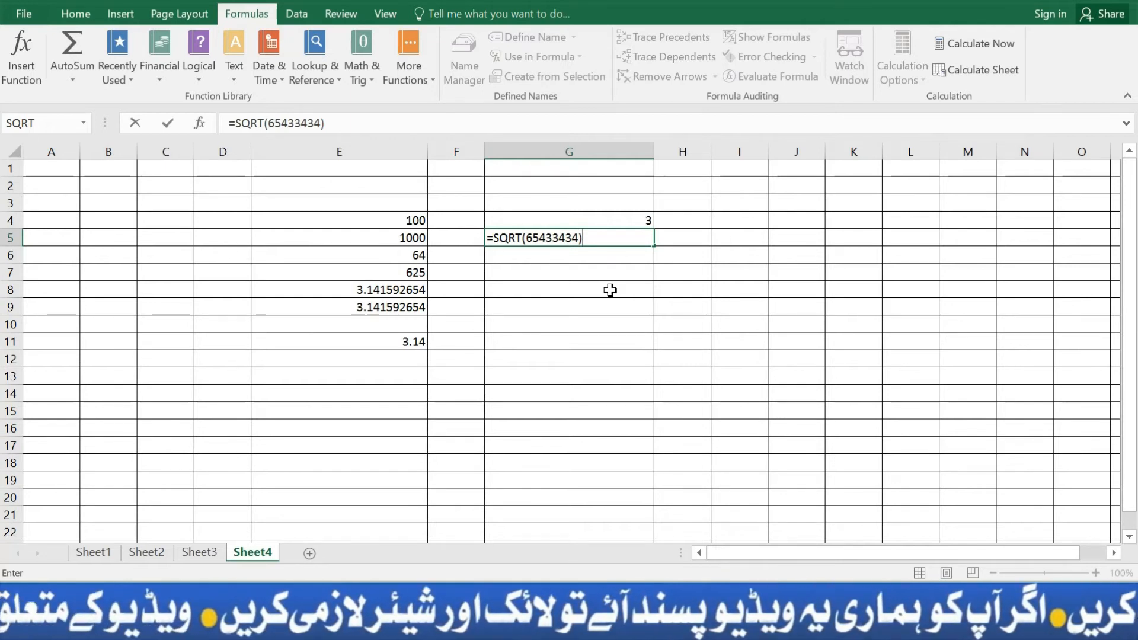
pyautogui.press('Return')
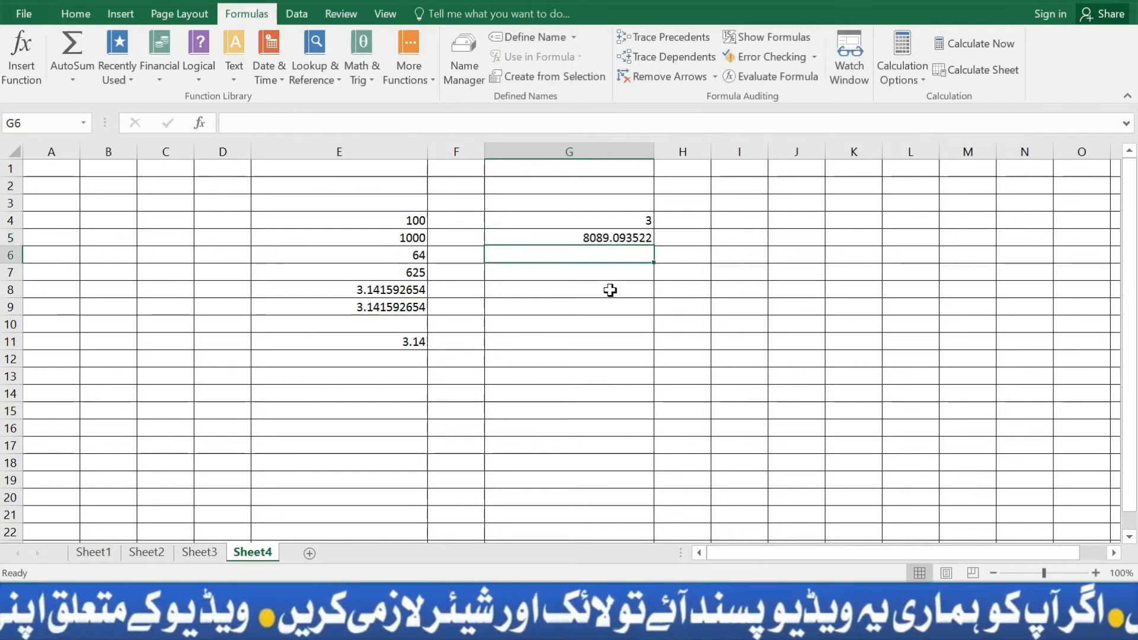
pyautogui.click(591, 232)
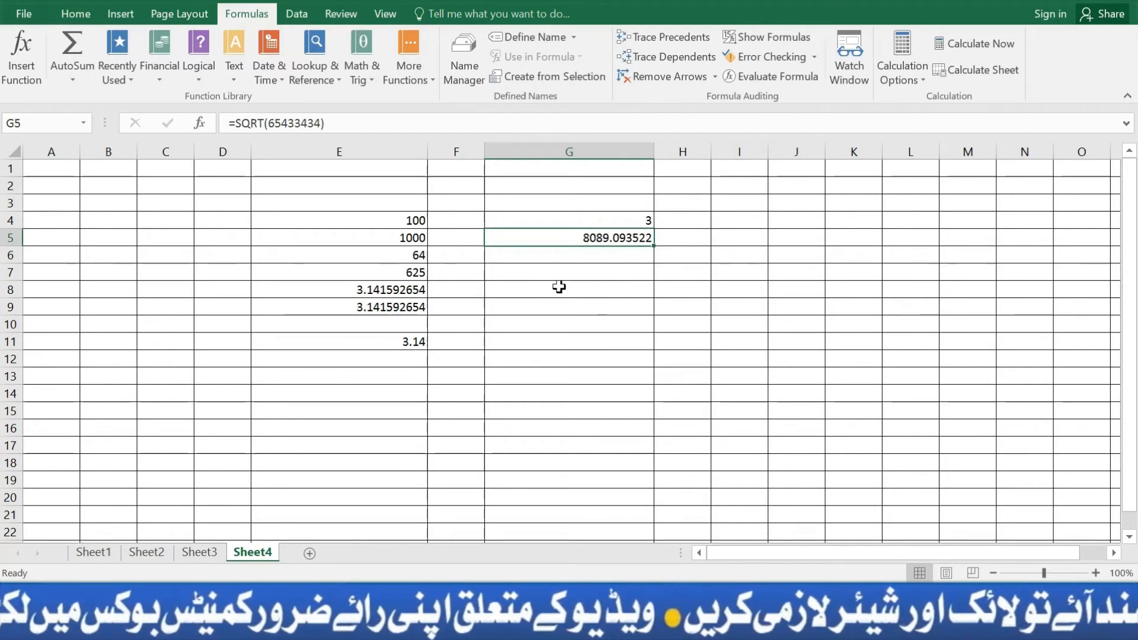
# Switch to the Document1 function list in Word, review the ROUND, ROUNDDOWN and ROUNDUP rows, and return to the Excel Functions and formulas workbook
pyautogui.click(558, 259)
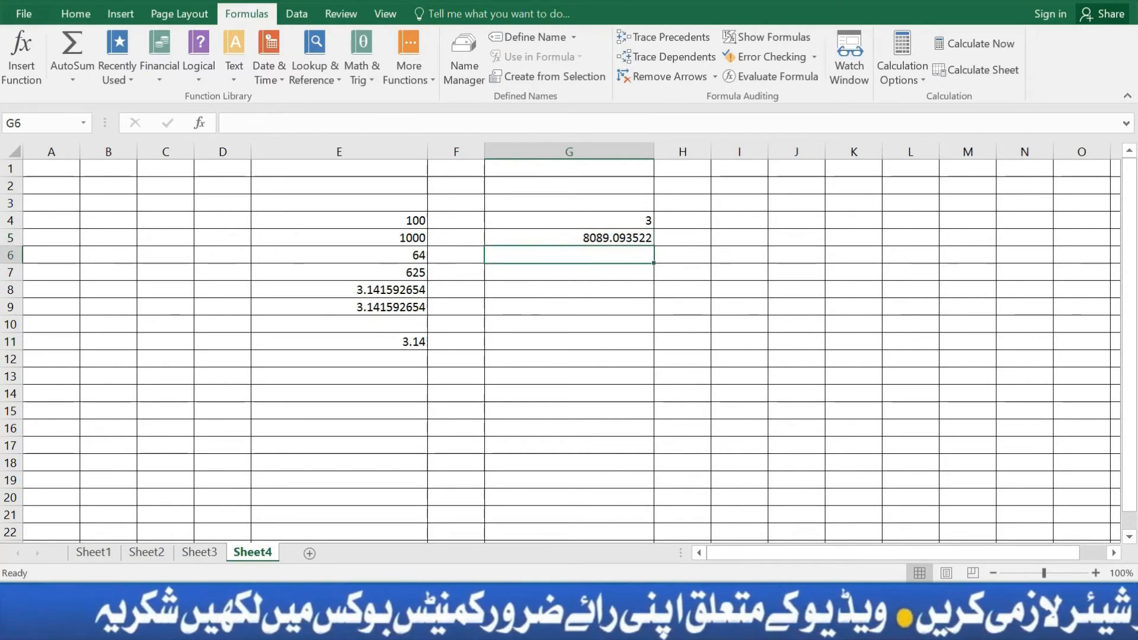
pyautogui.moveTo(637, 602)
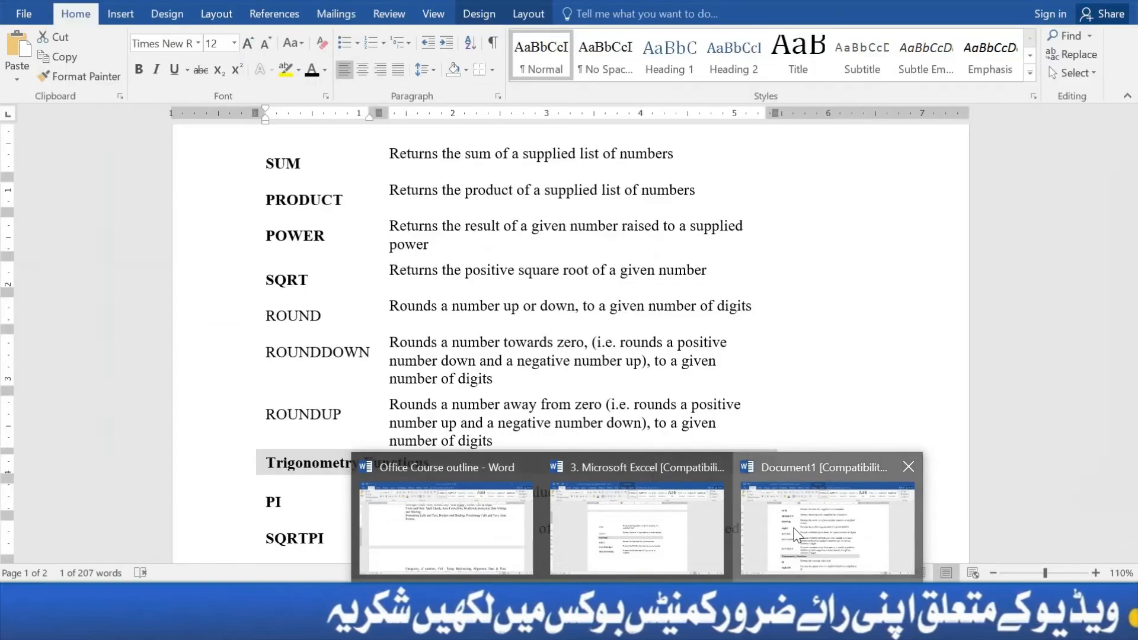
pyautogui.click(796, 535)
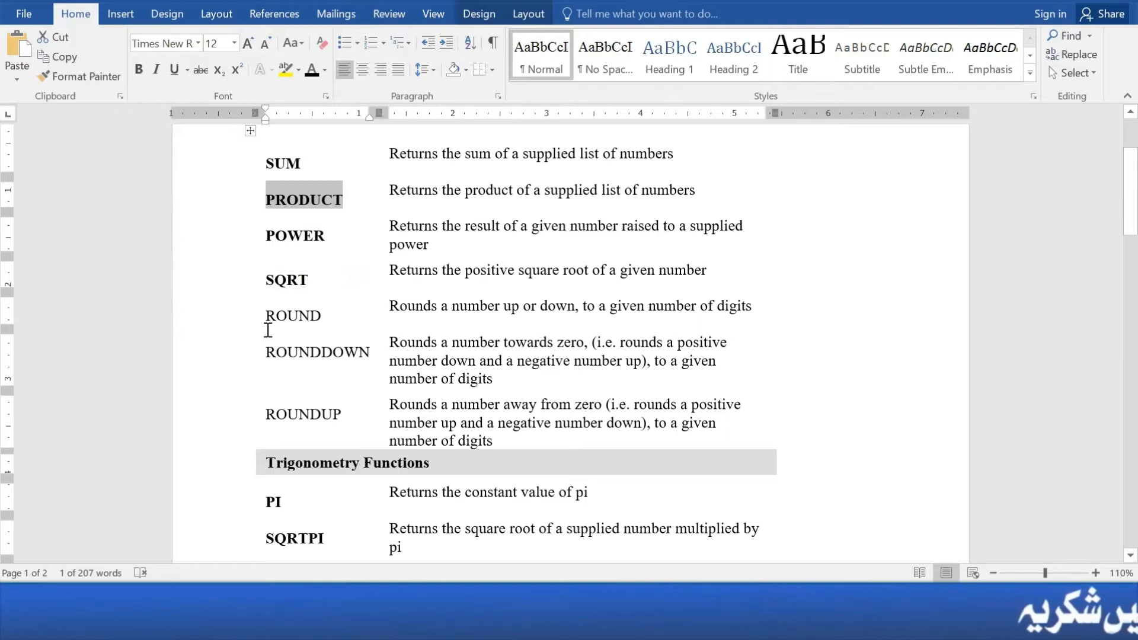
pyautogui.moveTo(266, 312); pyautogui.dragTo(405, 397)
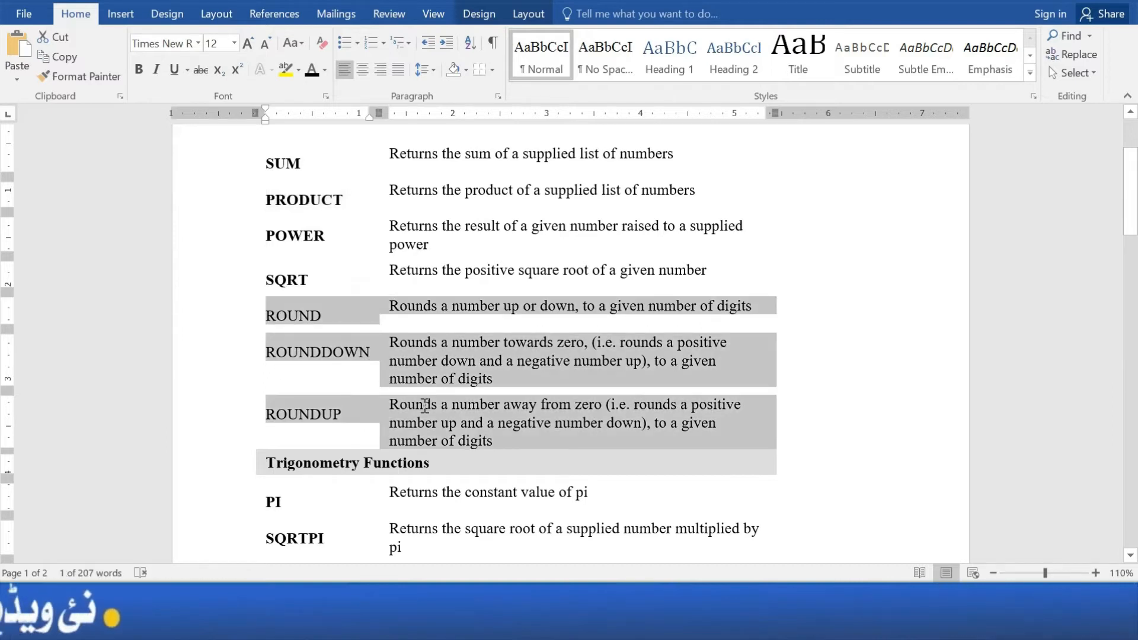
pyautogui.click(432, 391)
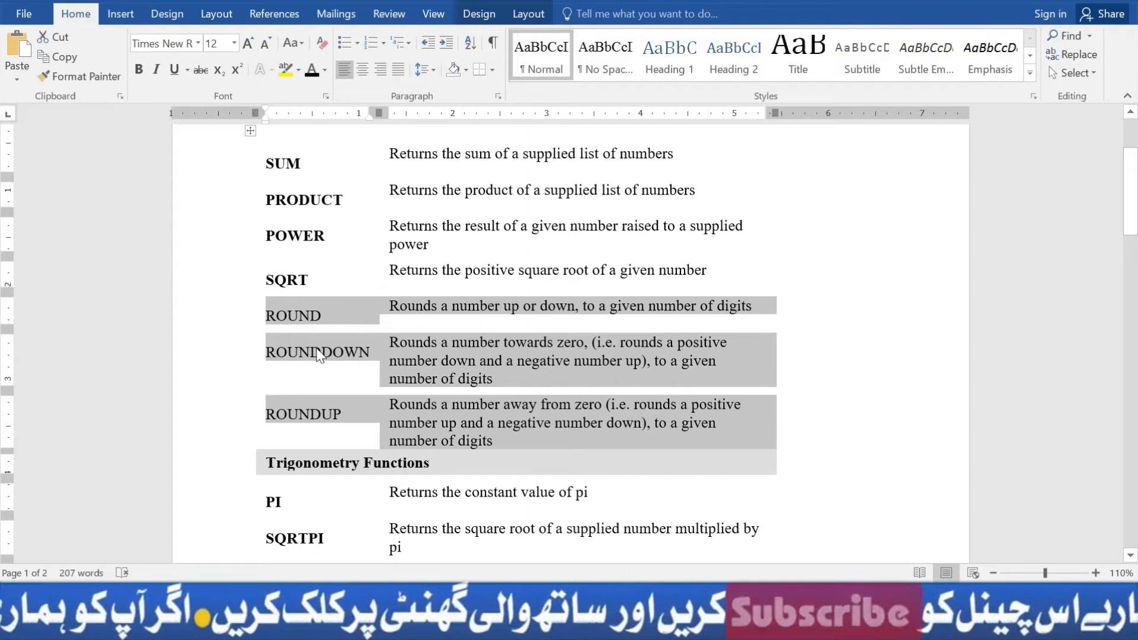
pyautogui.moveTo(324, 320); pyautogui.dragTo(261, 314)
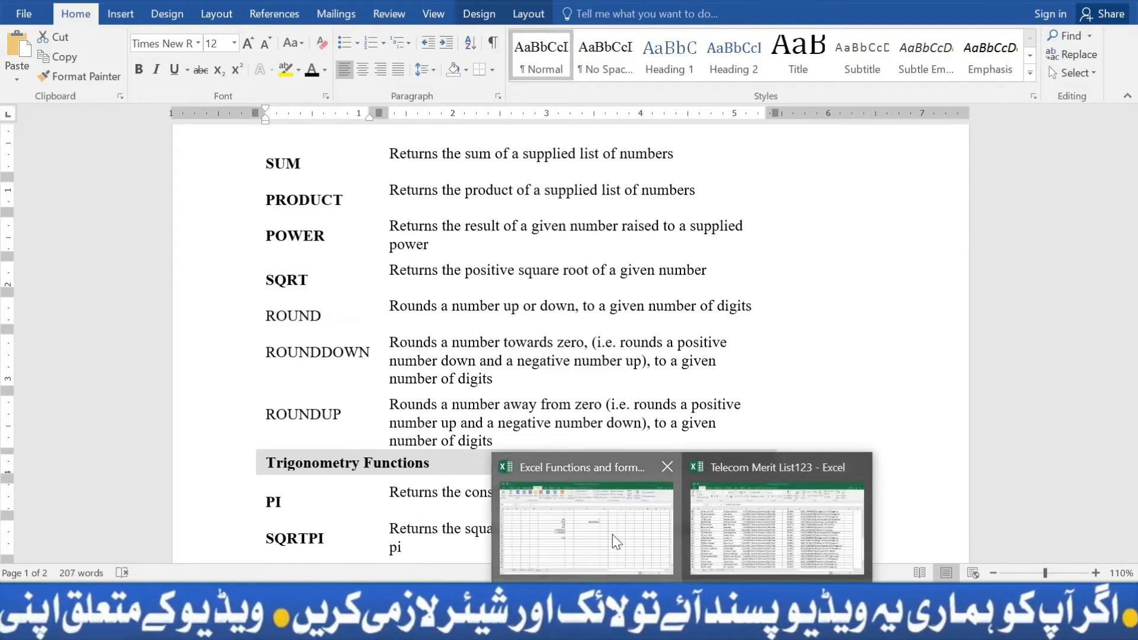
pyautogui.click(587, 500)
# Try to enter the formula =ROUND(5.34) in cell G8 without a number of digits
pyautogui.click(570, 292)
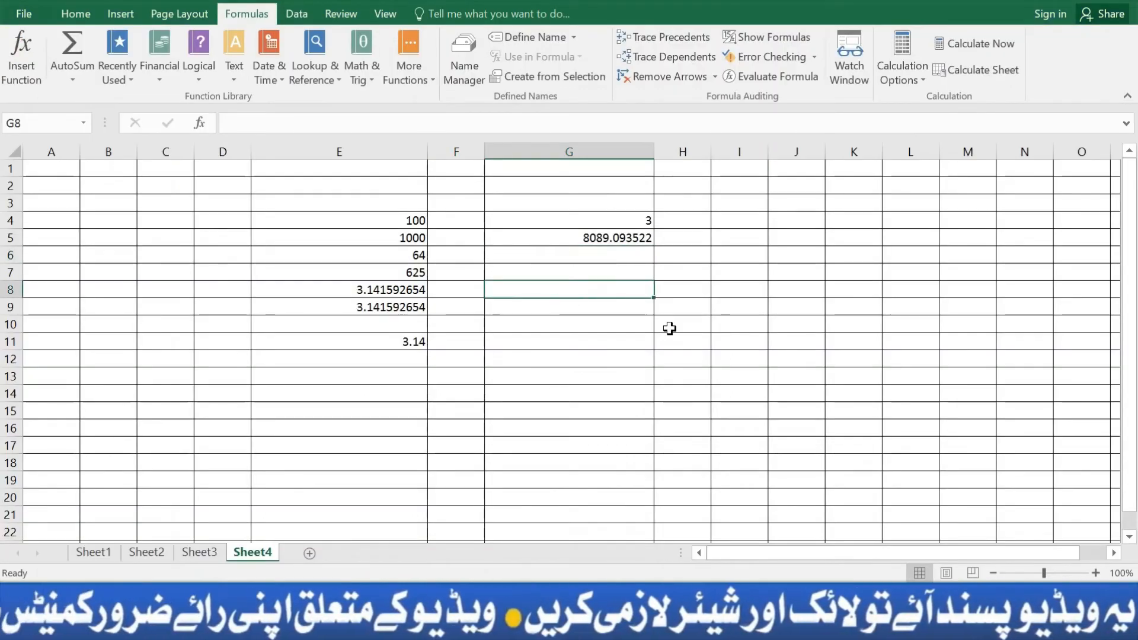
pyautogui.write('=')
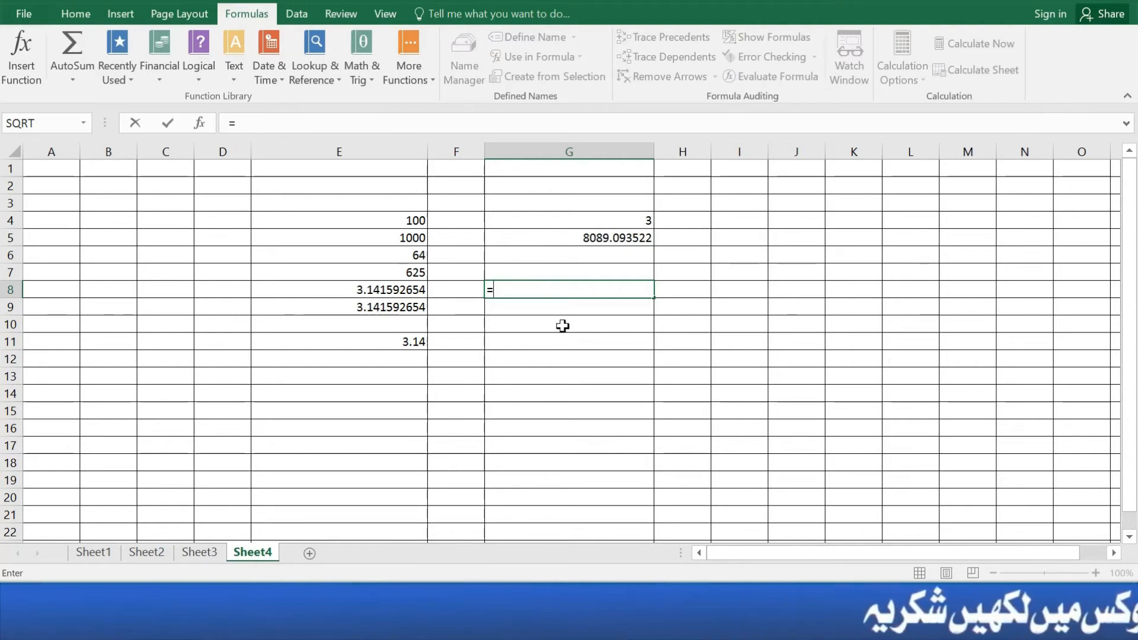
pyautogui.write('rou')
pyautogui.press('Tab')
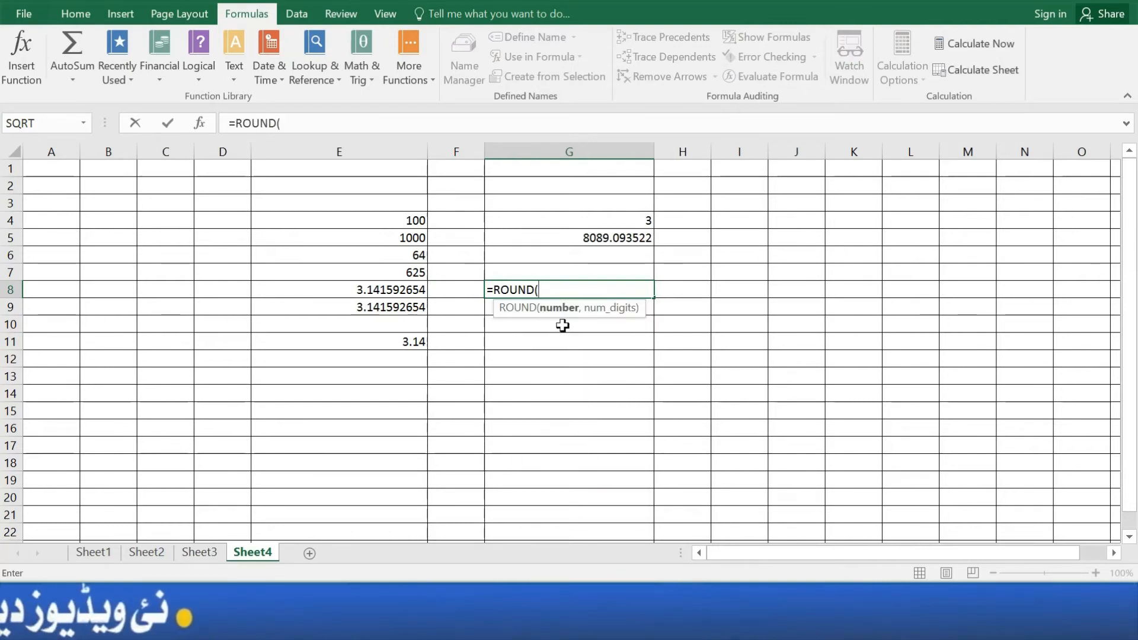
pyautogui.write('5.')
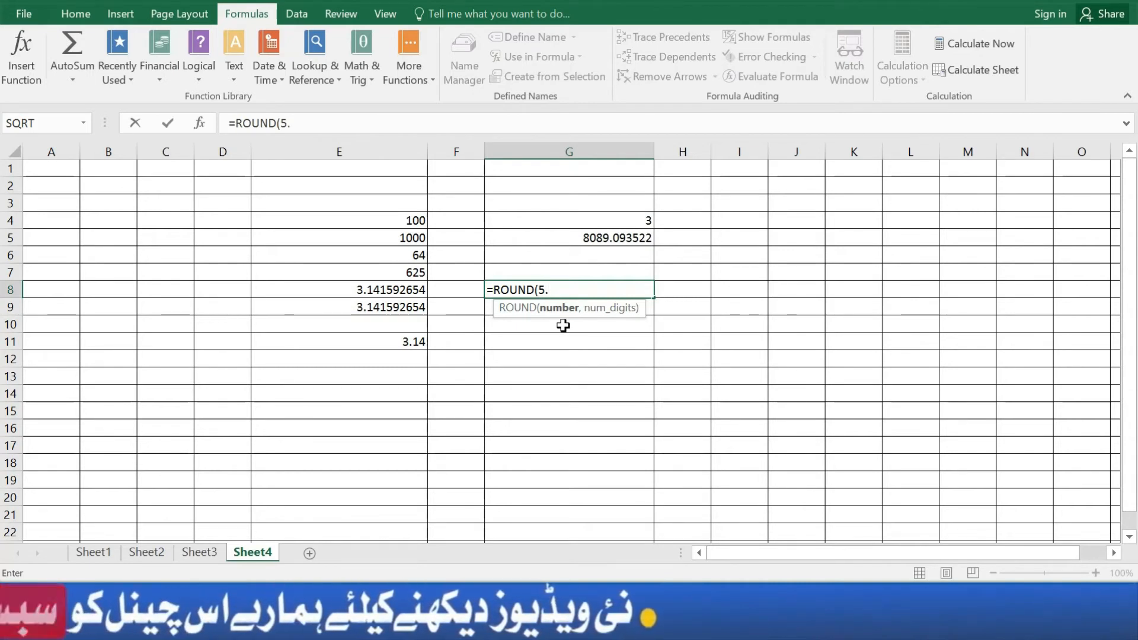
pyautogui.write('34')
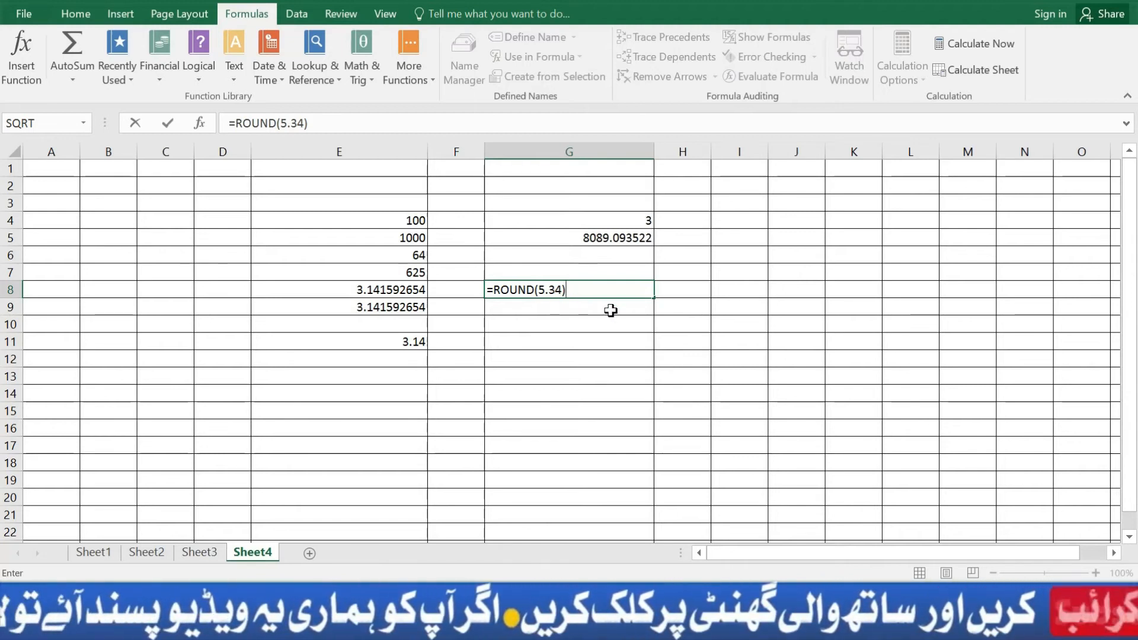
pyautogui.press('Return')
pyautogui.press('Return')
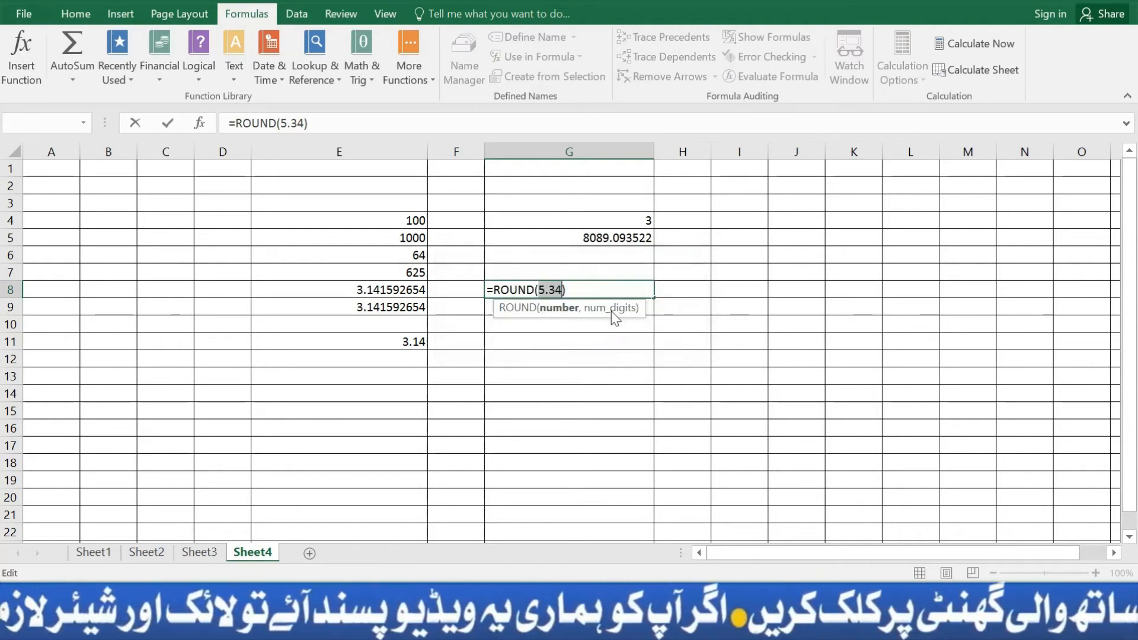
# Add 0 as the number of digits to complete =ROUND(5.34,0) in cell G8, and recheck the formula in the cell
pyautogui.click(565, 289)
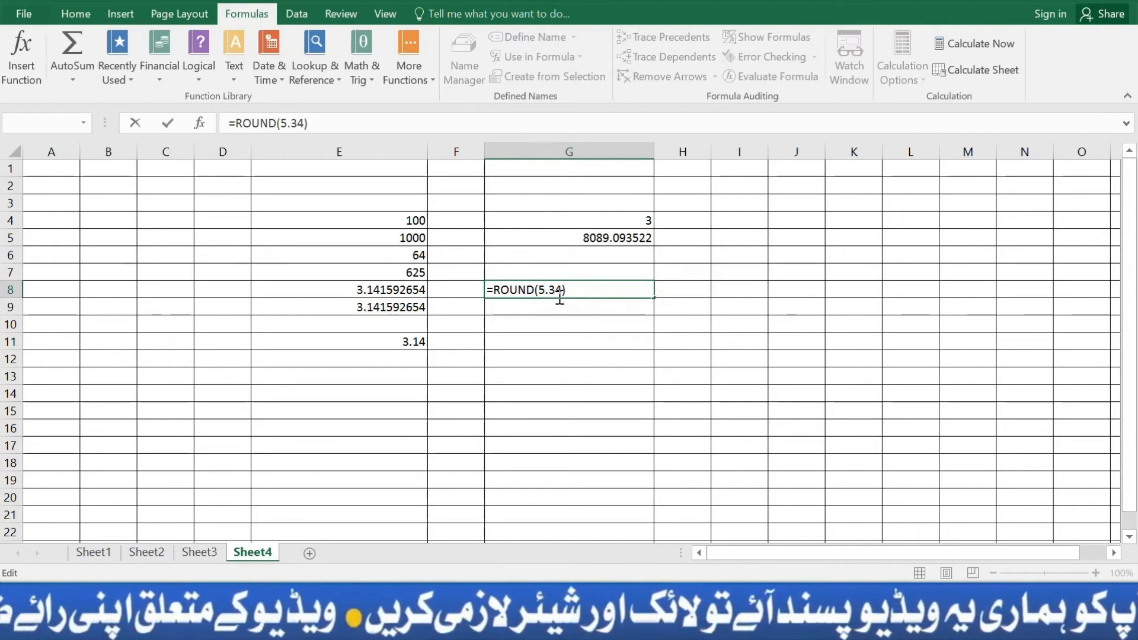
pyautogui.click(560, 289)
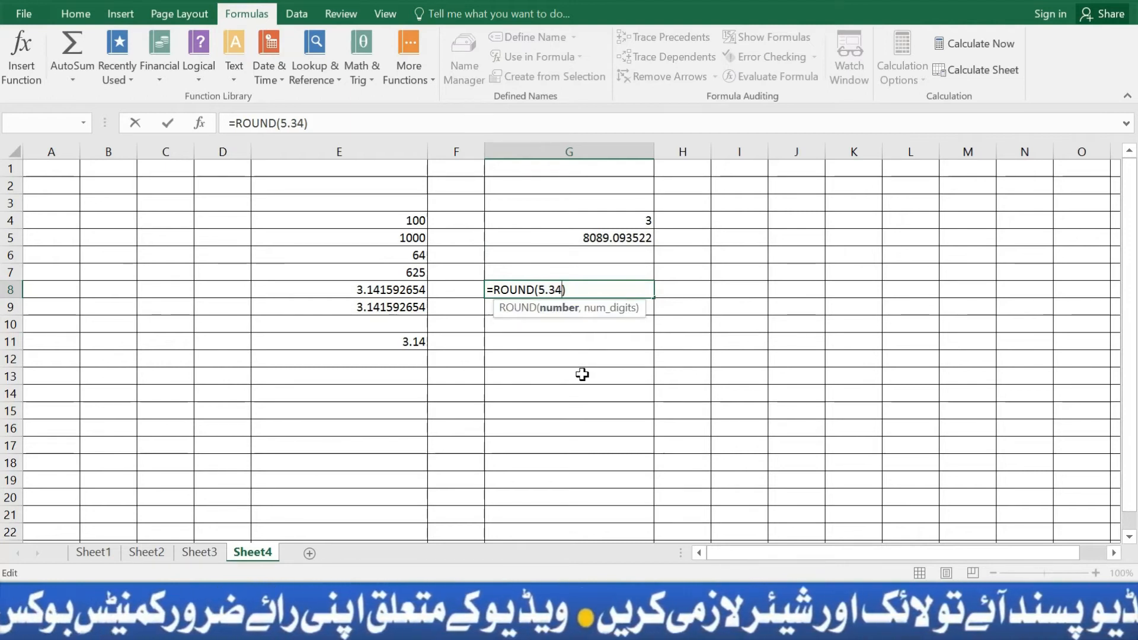
pyautogui.write(',')
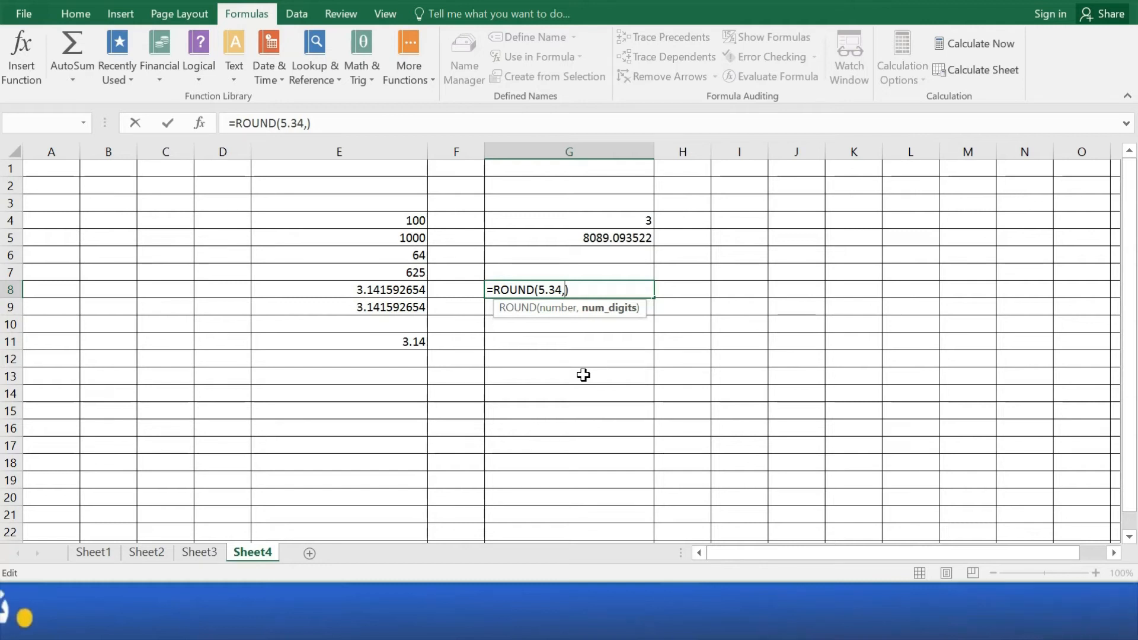
pyautogui.write('0')
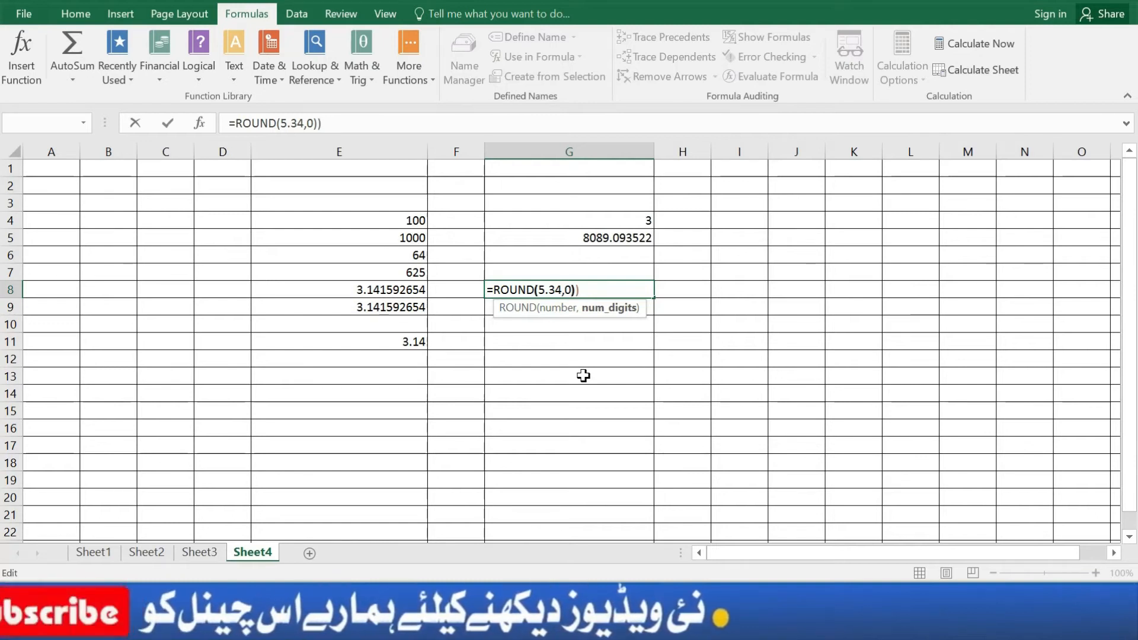
pyautogui.write(')')
pyautogui.press('Return')
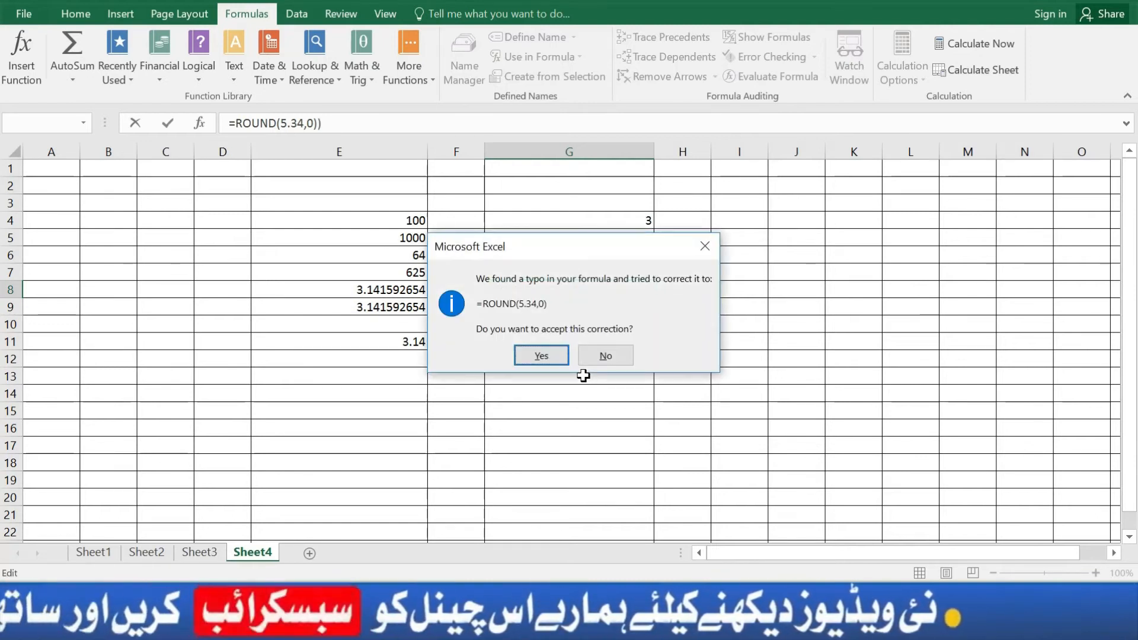
pyautogui.press('Return')
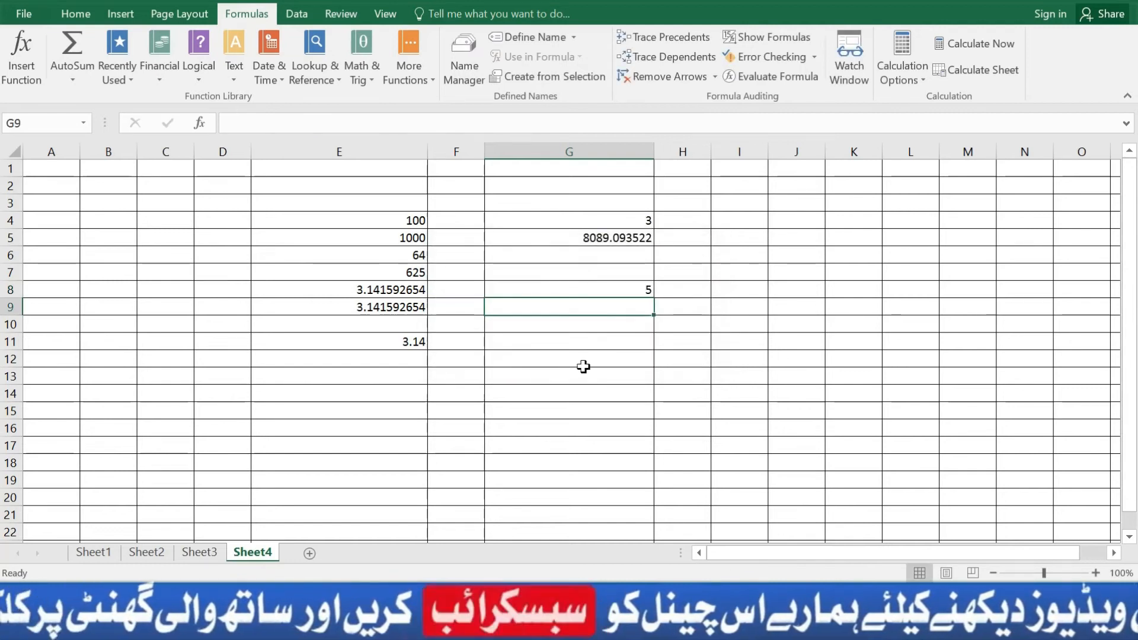
pyautogui.click(620, 288)
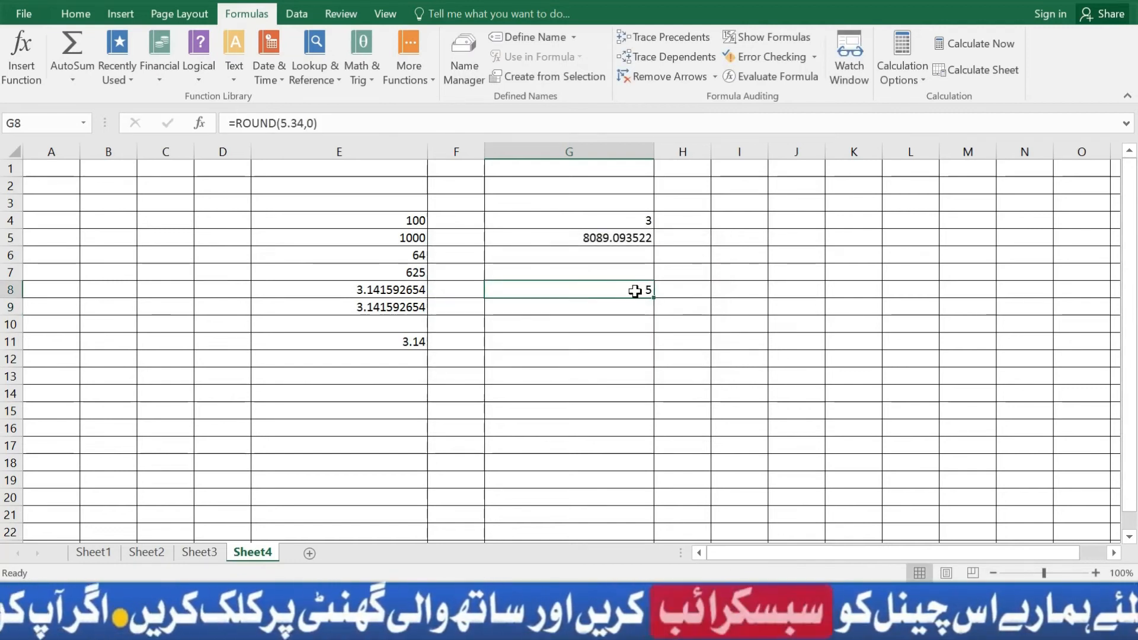
pyautogui.doubleClick(636, 289)
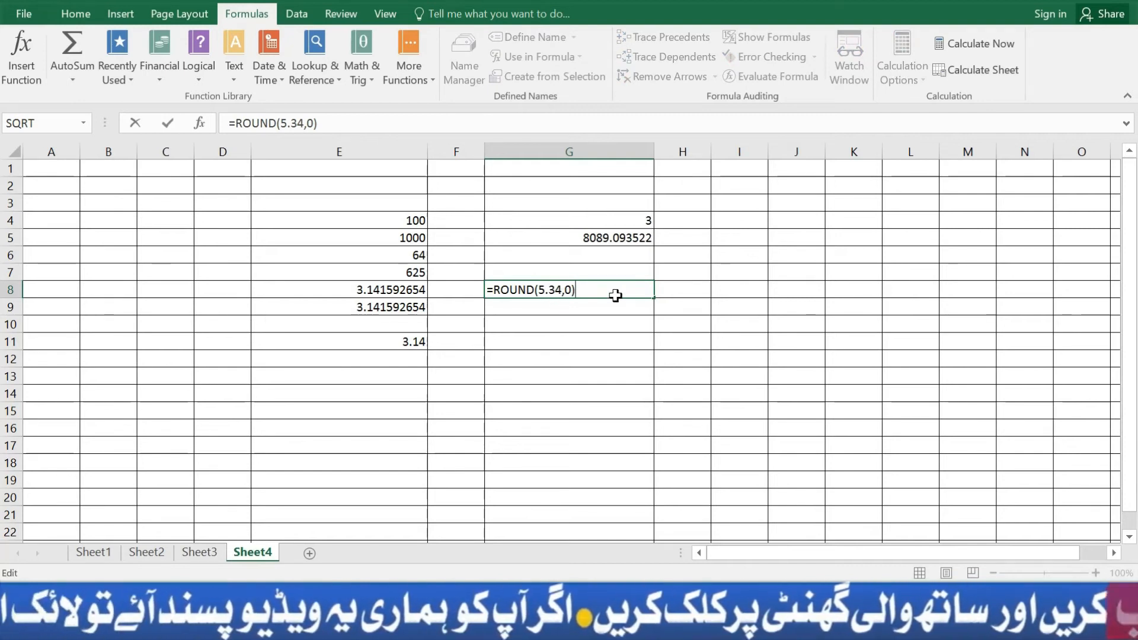
pyautogui.press('Return')
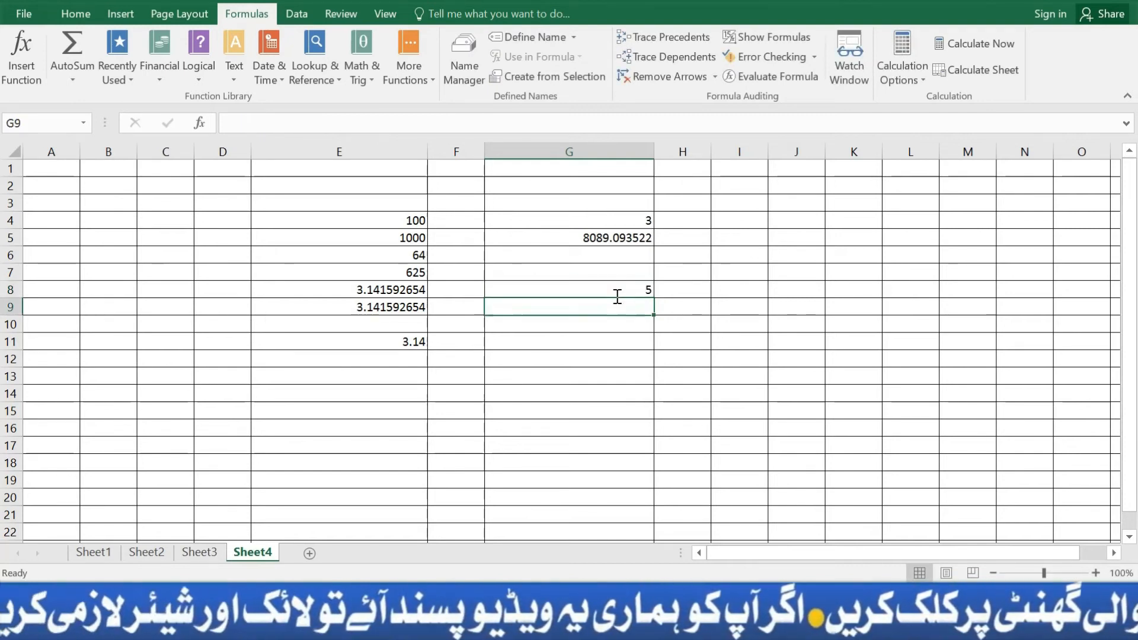
pyautogui.click(624, 288)
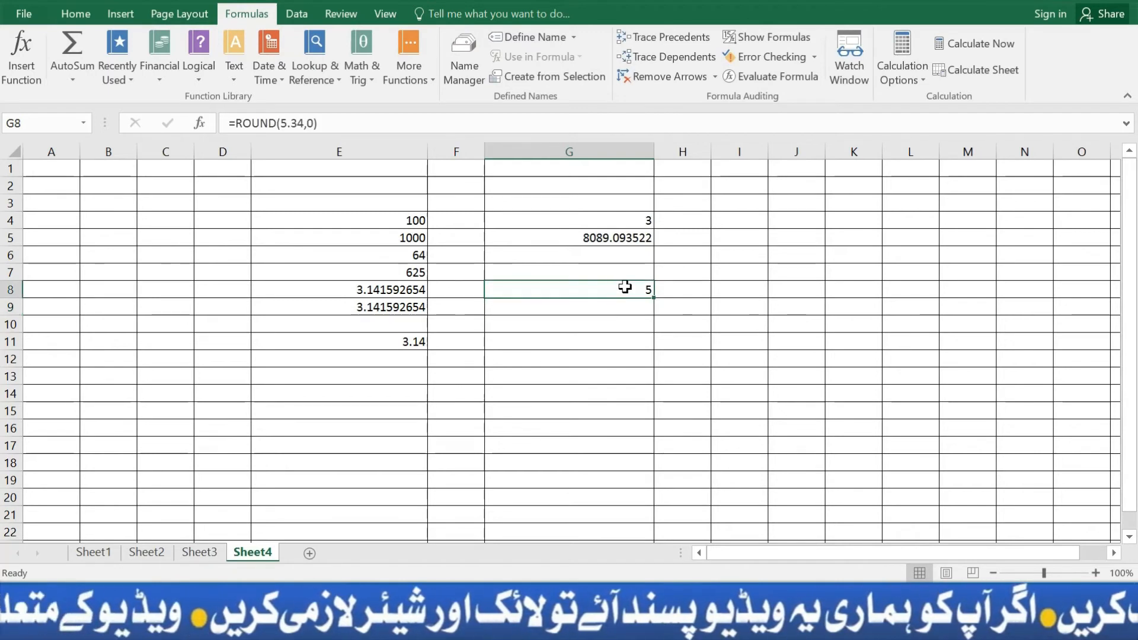
# Enter the formula =ROUND(5.64,0) in cell G9
pyautogui.click(602, 308)
pyautogui.write('=')
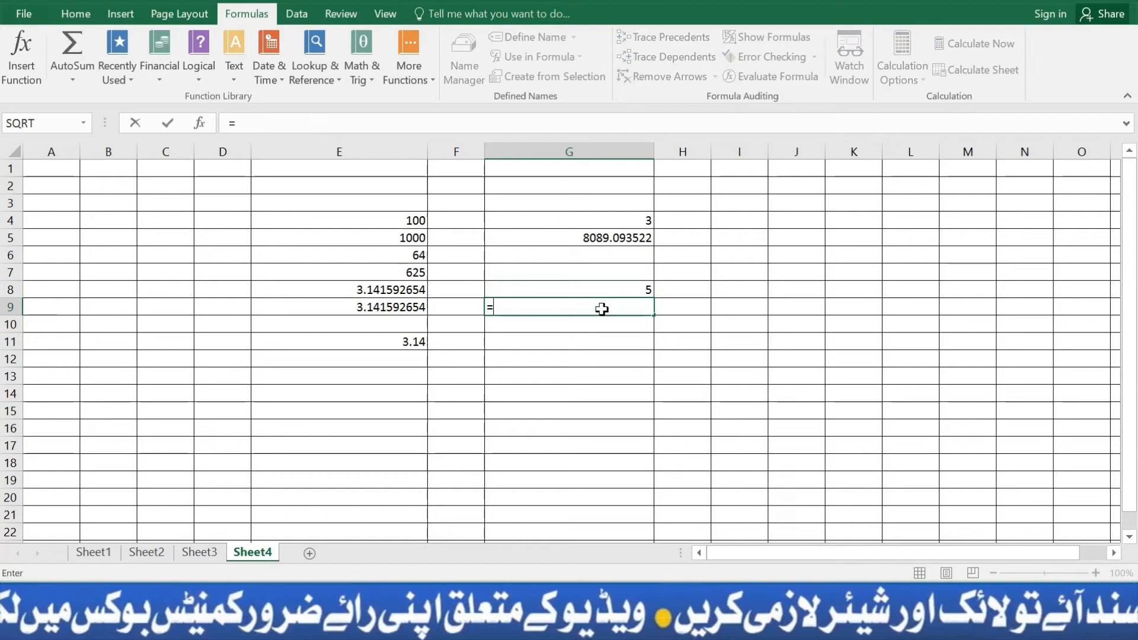
pyautogui.write('rou')
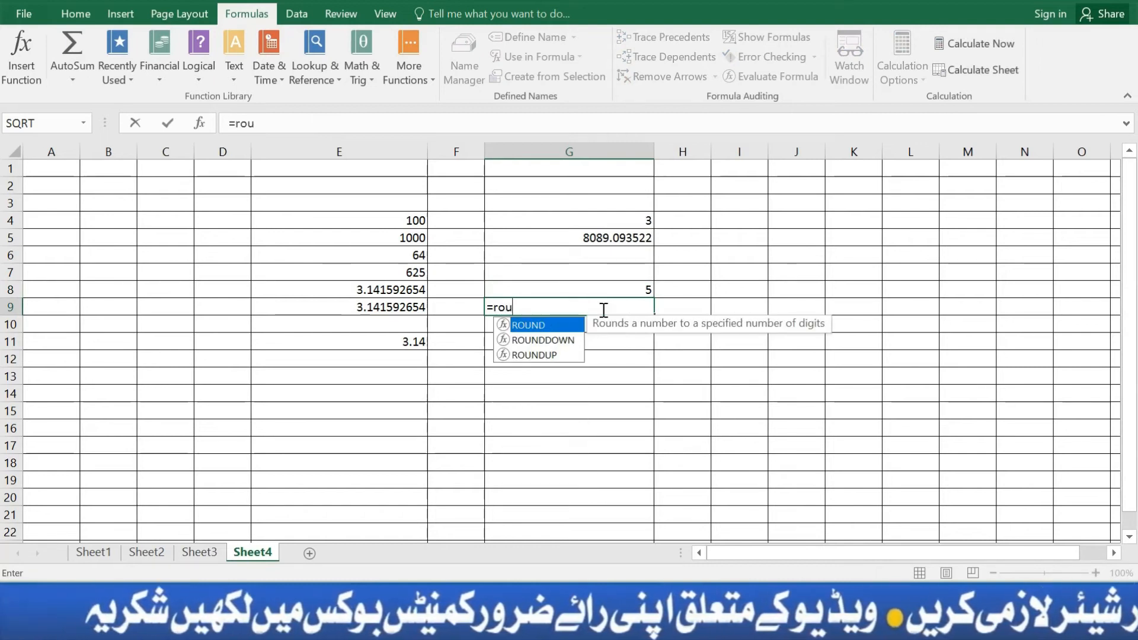
pyautogui.press('Tab')
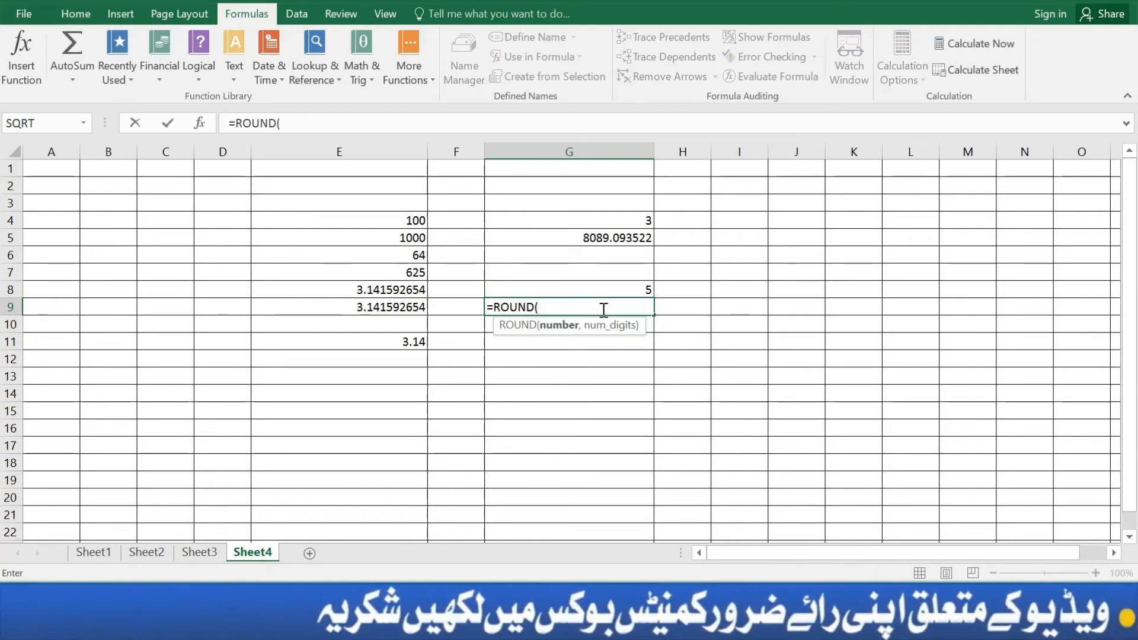
pyautogui.write('5.')
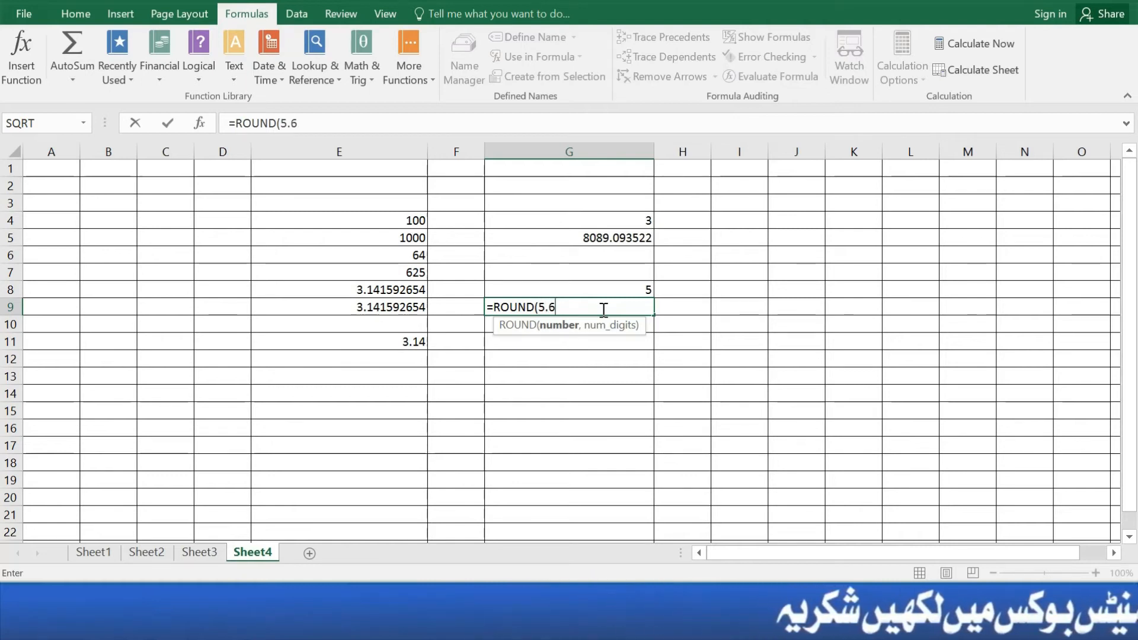
pyautogui.write('64')
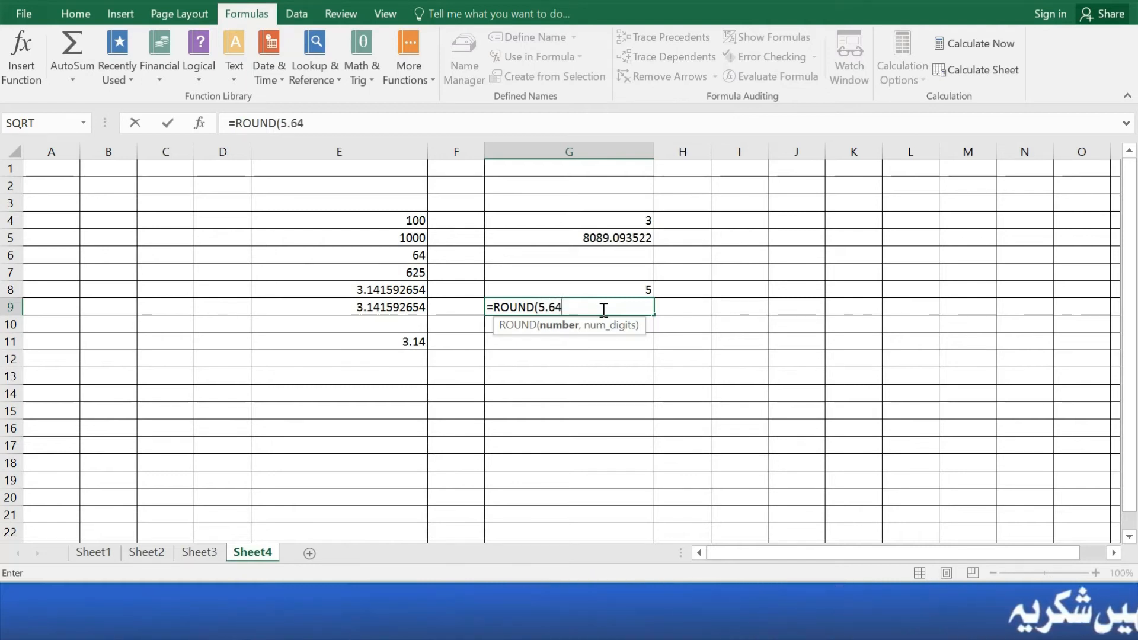
pyautogui.write(',0')
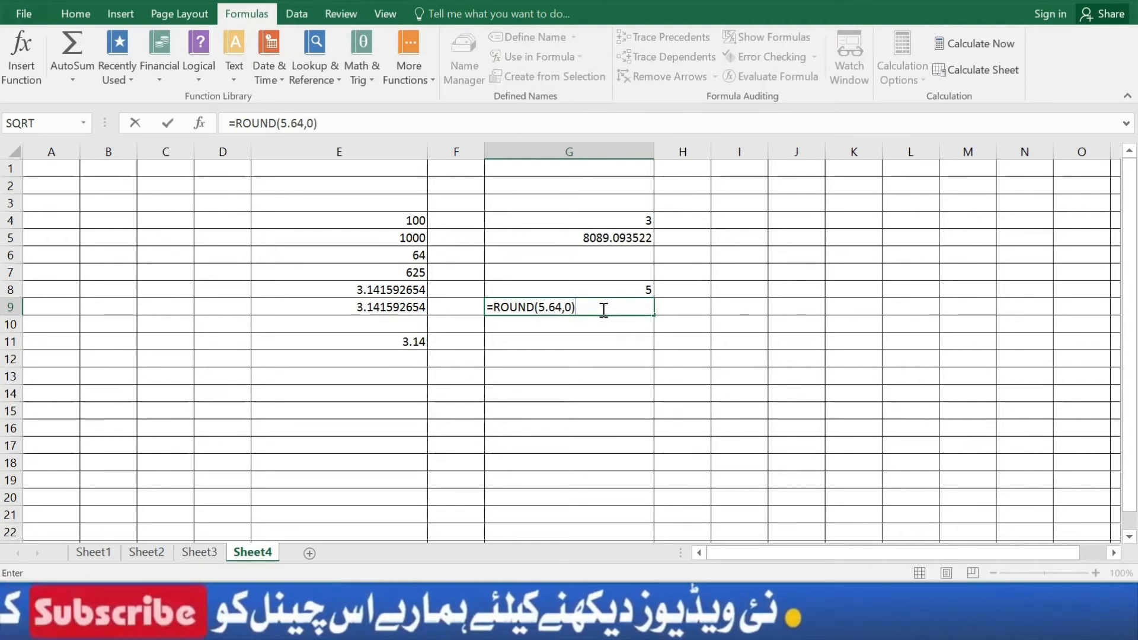
pyautogui.press('Return')
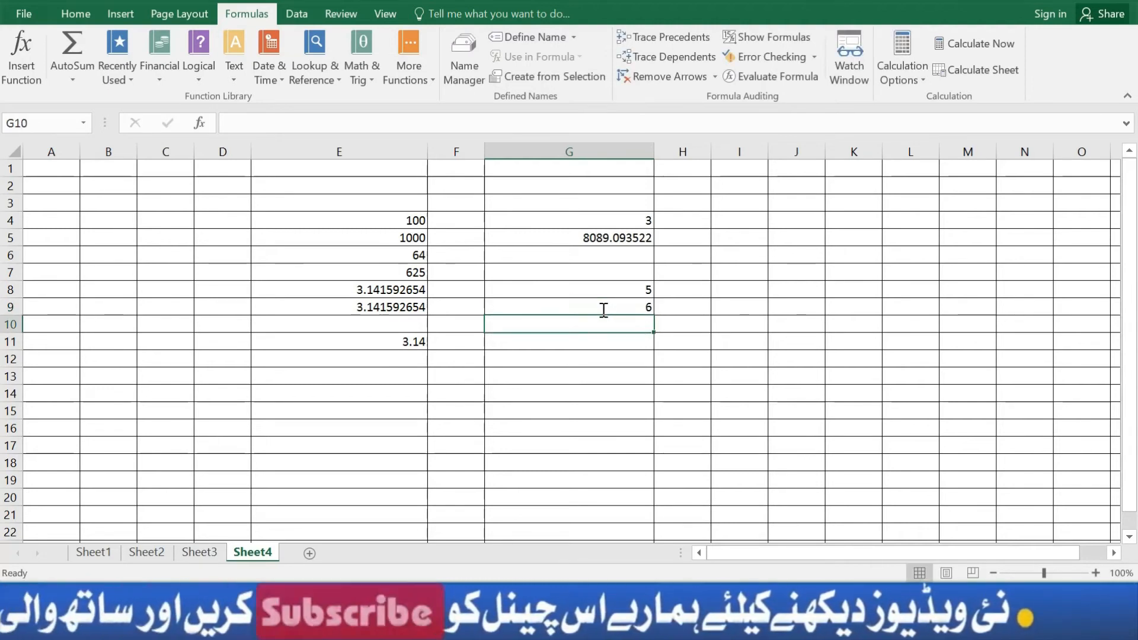
# Compare the ROUND formulas and their rounded results in cells G8 and G9
pyautogui.click(604, 310)
pyautogui.doubleClick(563, 308)
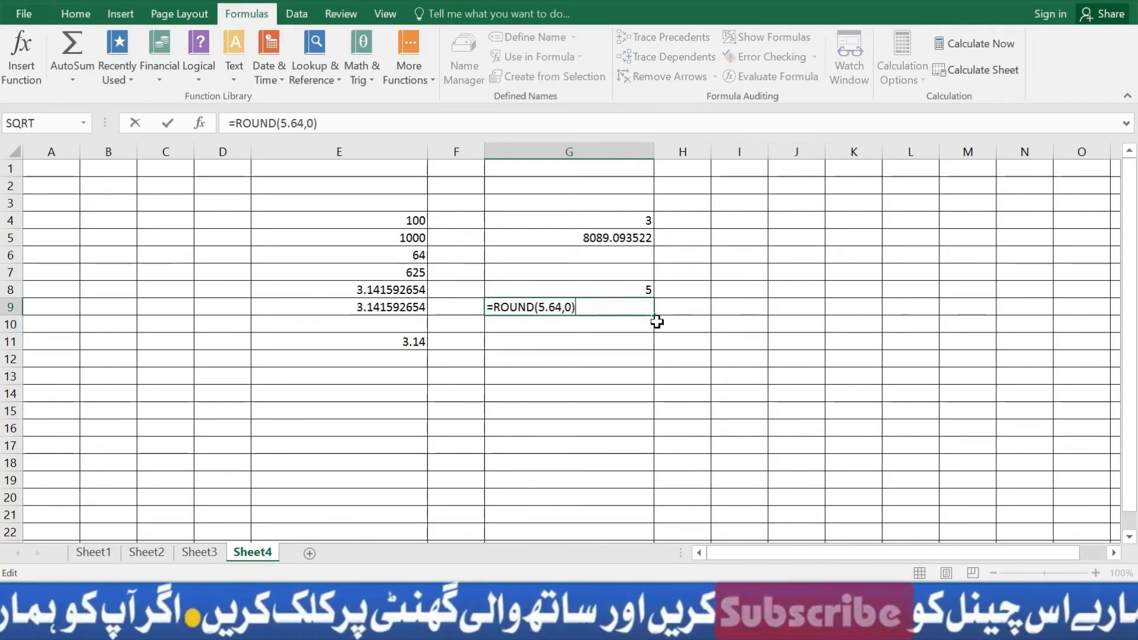
pyautogui.press('Return')
pyautogui.click(623, 308)
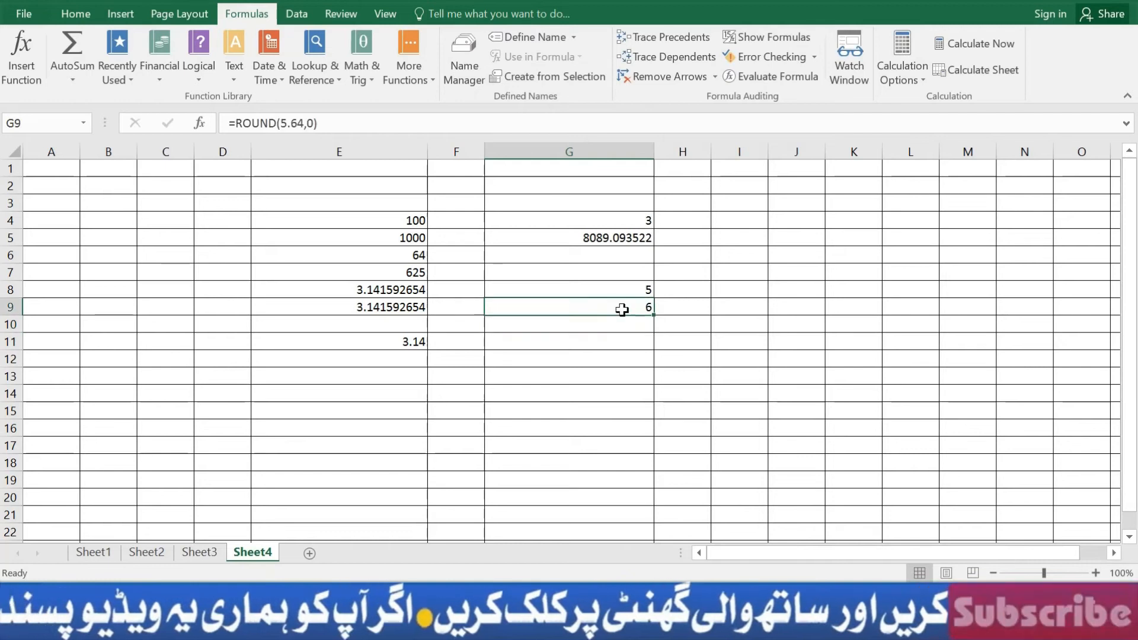
pyautogui.click(623, 284)
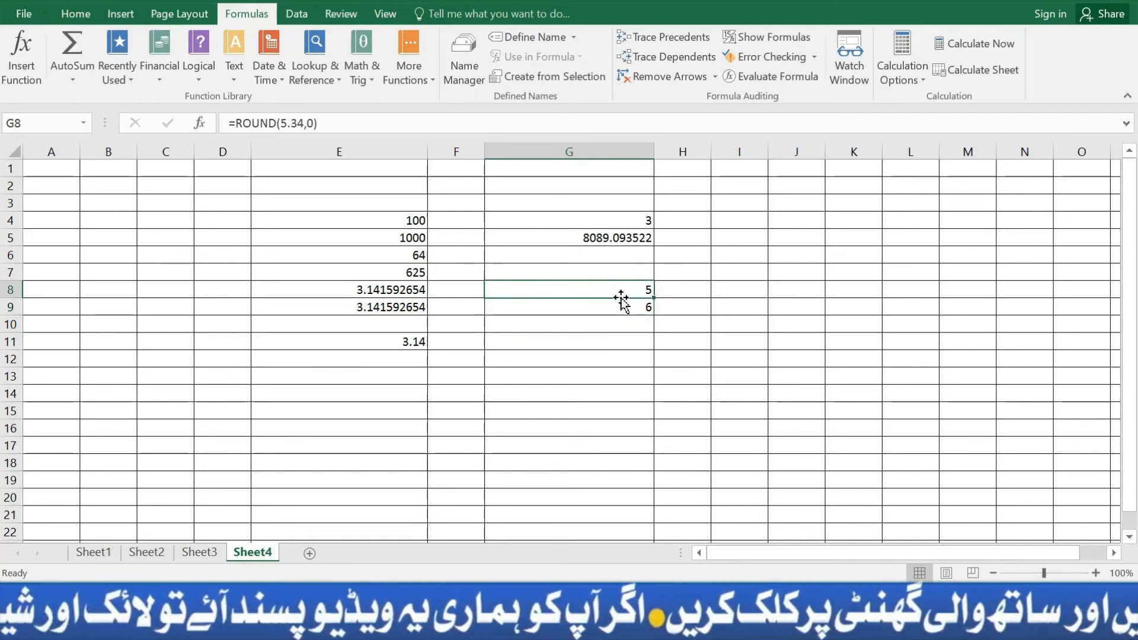
pyautogui.click(612, 304)
pyautogui.click(607, 290)
pyautogui.click(619, 309)
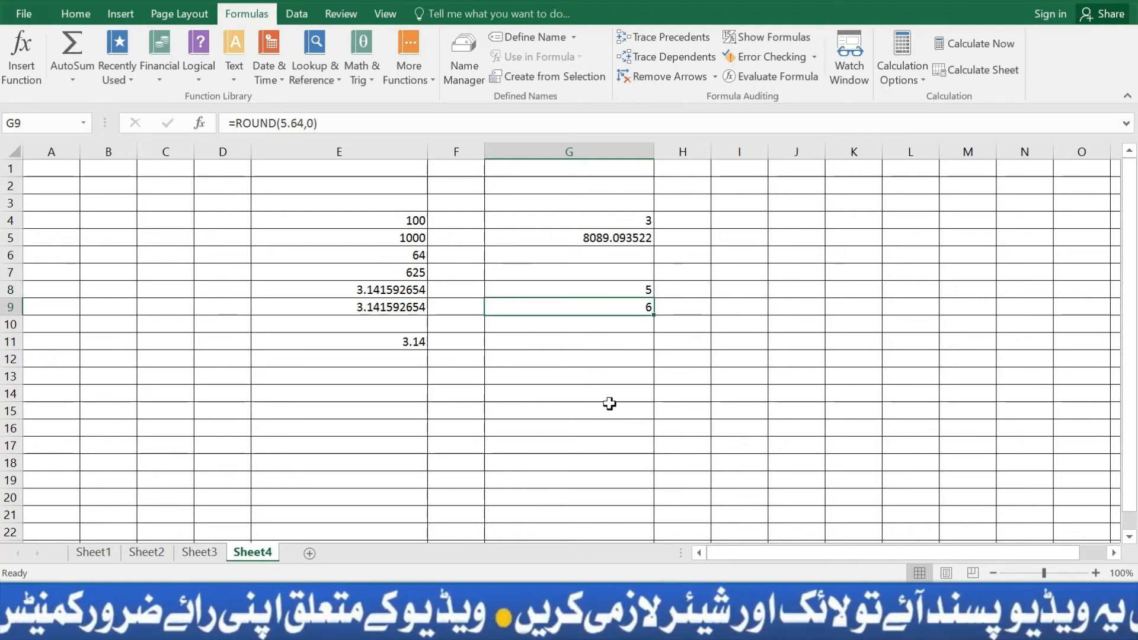
pyautogui.click(606, 329)
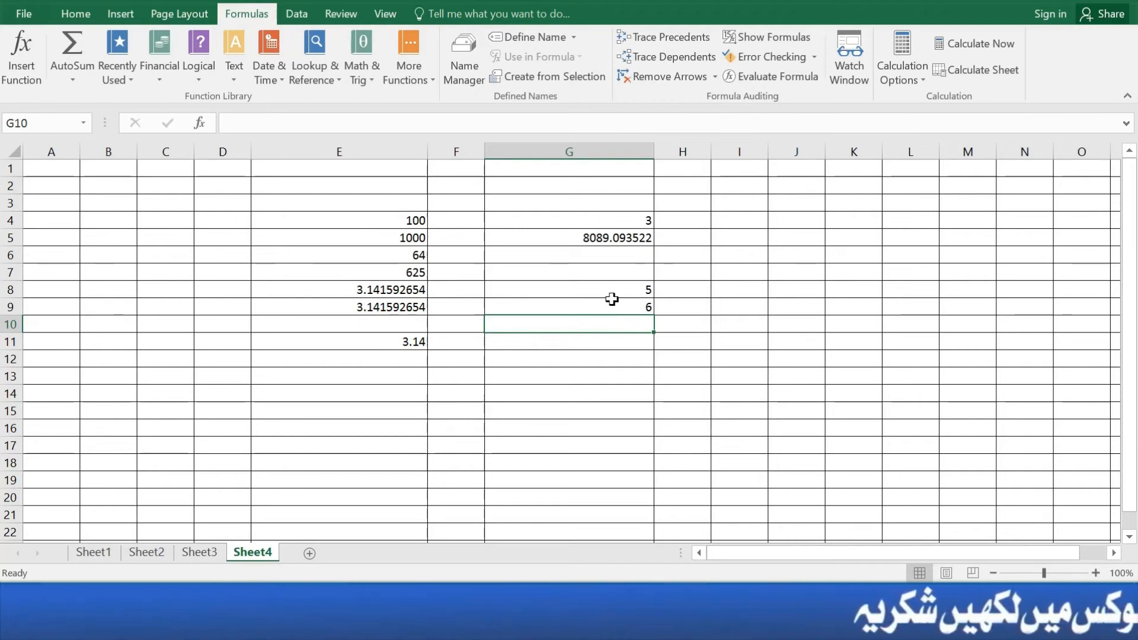
pyautogui.click(596, 310)
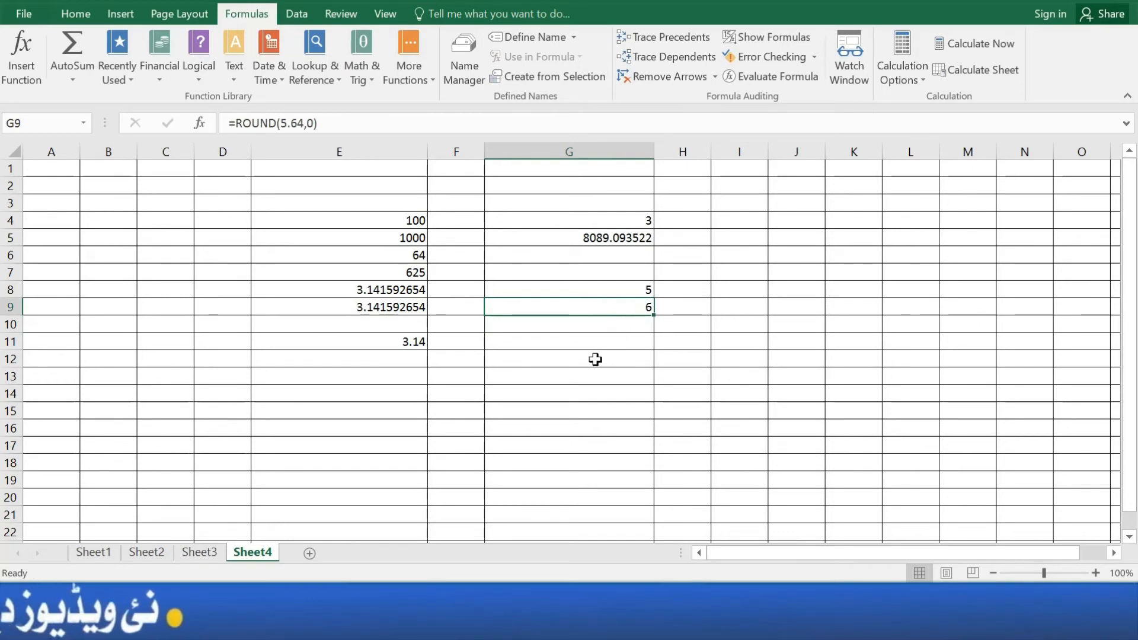
# Enter the formula =ROUND(6.7684,1) in cell G10 and recheck it in the cell
pyautogui.doubleClick(611, 306)
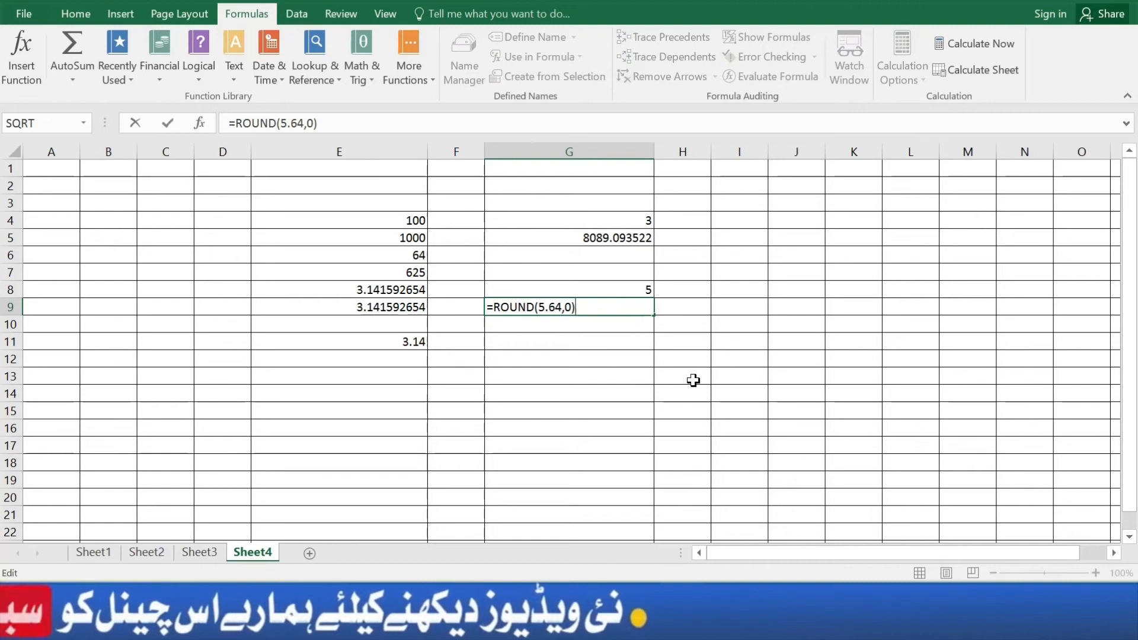
pyautogui.press('Return')
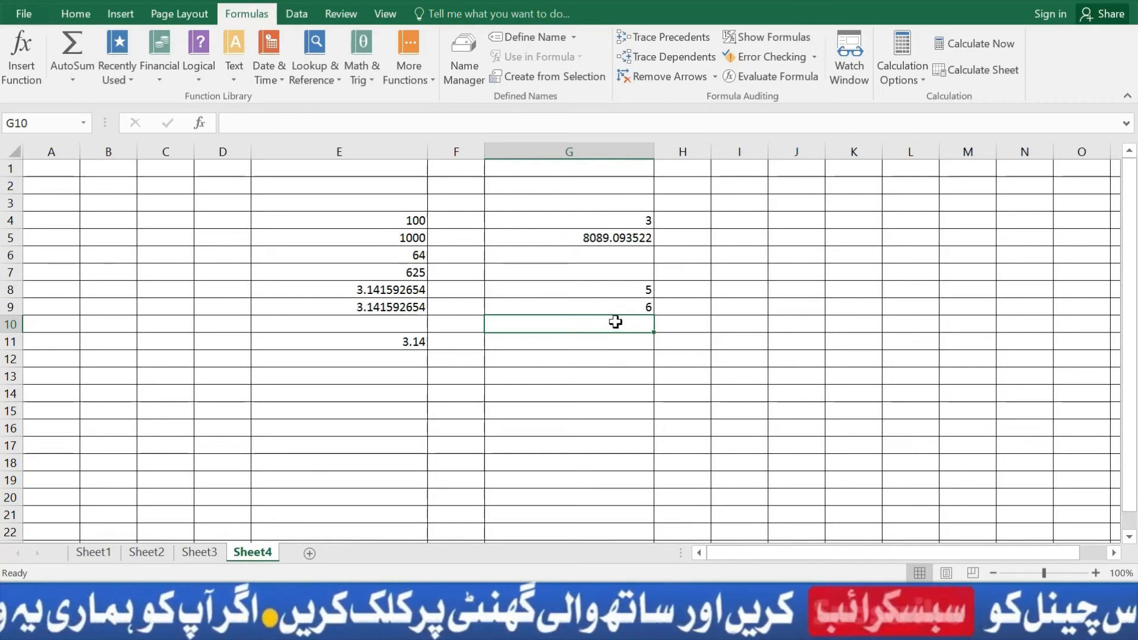
pyautogui.write('=rou')
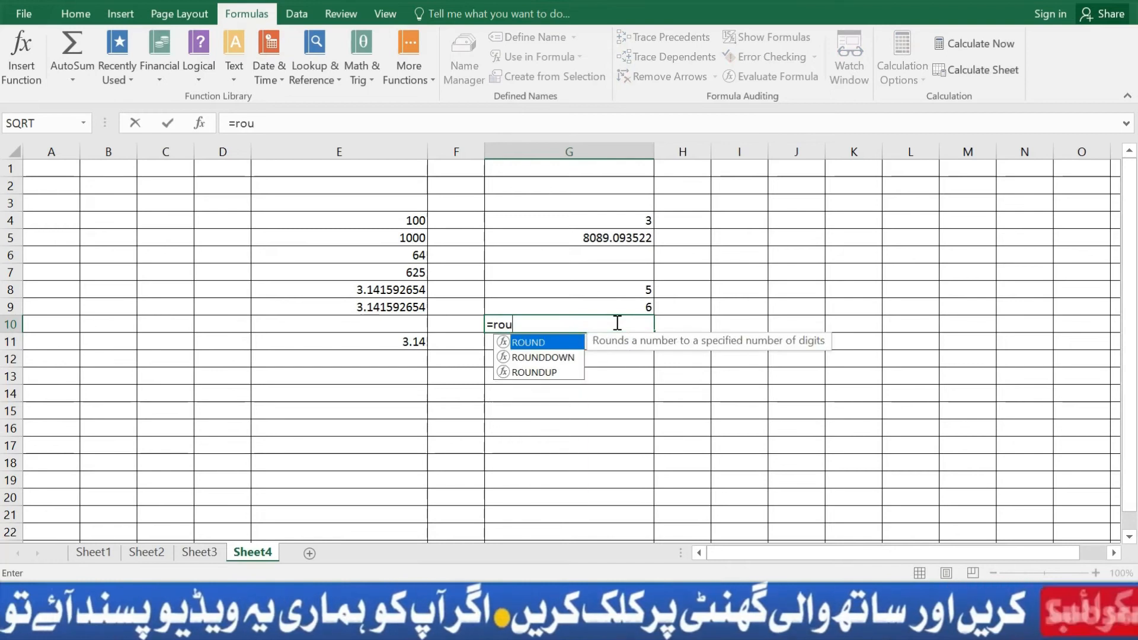
pyautogui.press('Tab')
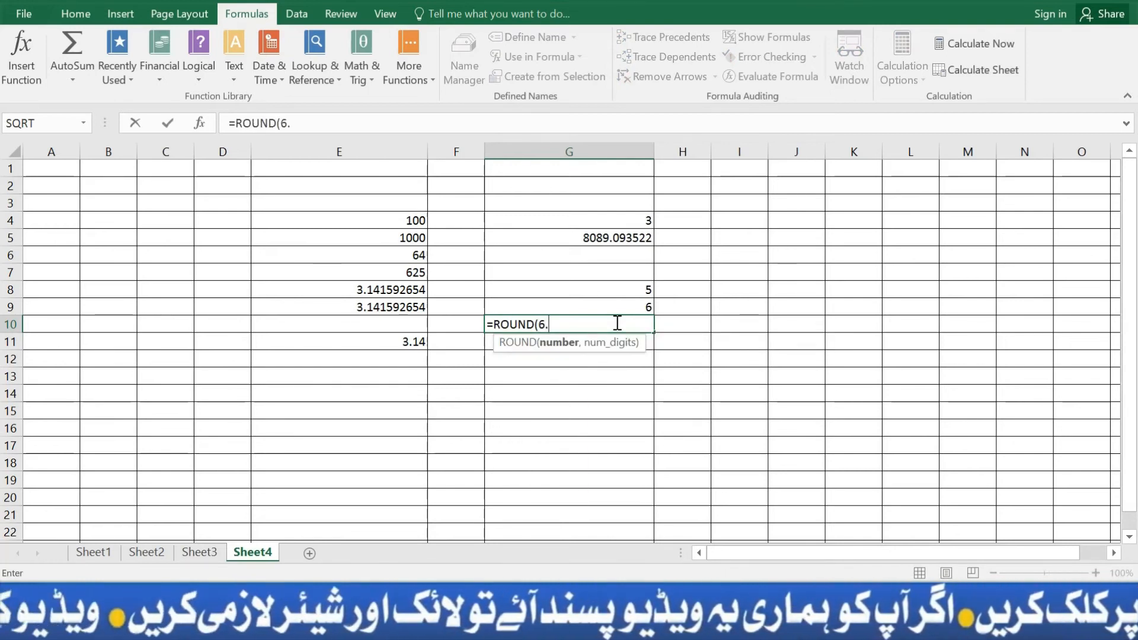
pyautogui.write('7684')
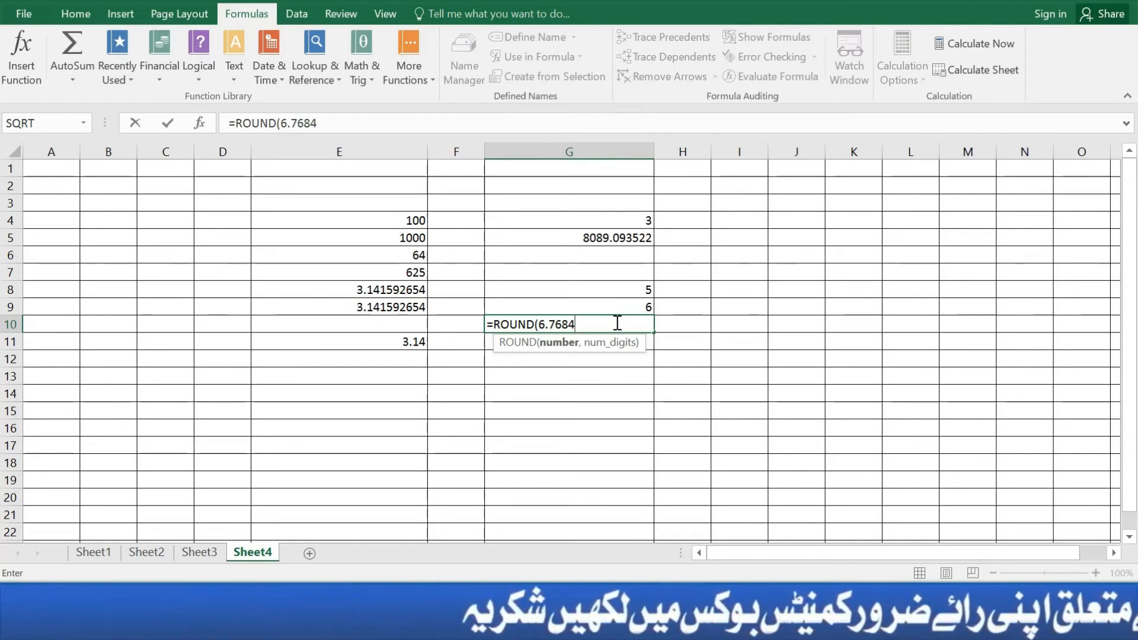
pyautogui.write(',1')
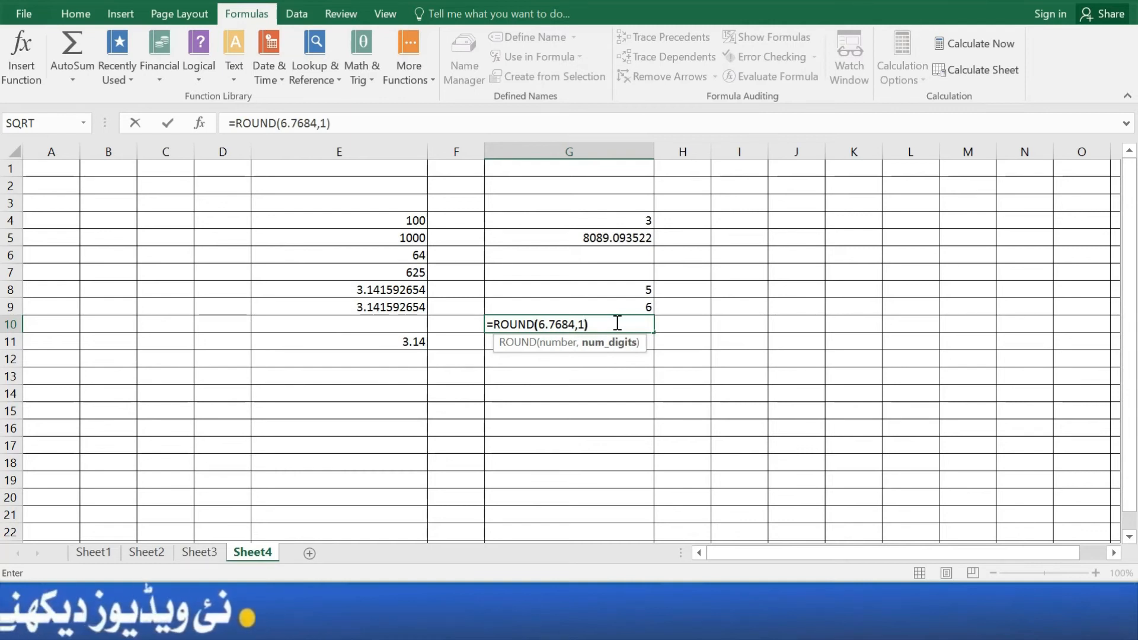
pyautogui.write(')')
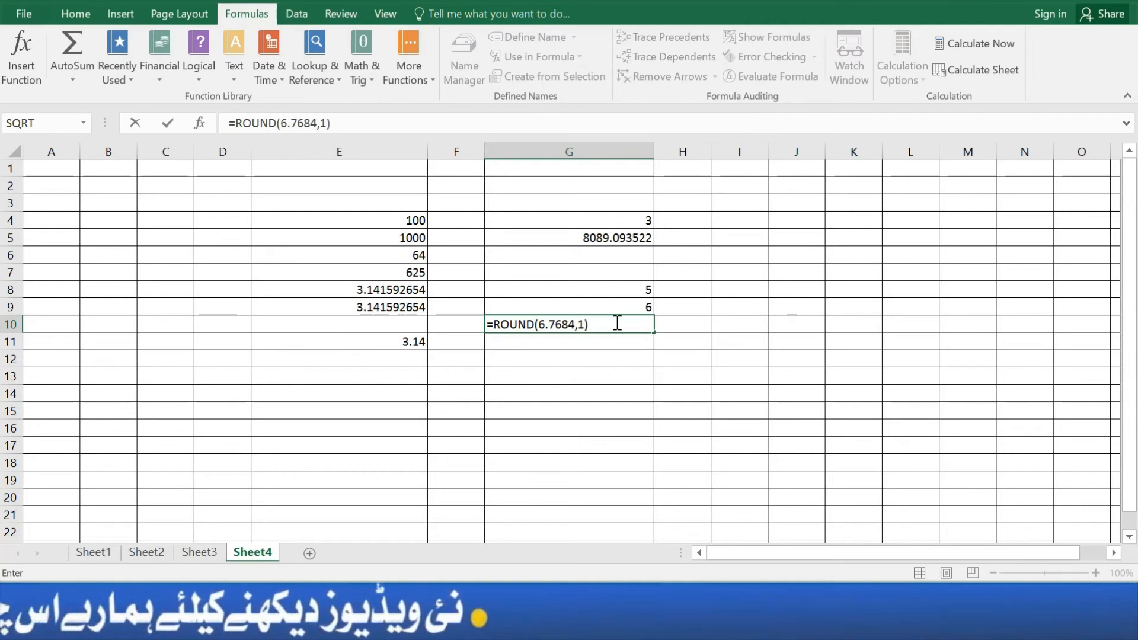
pyautogui.press('Return')
pyautogui.click(616, 321)
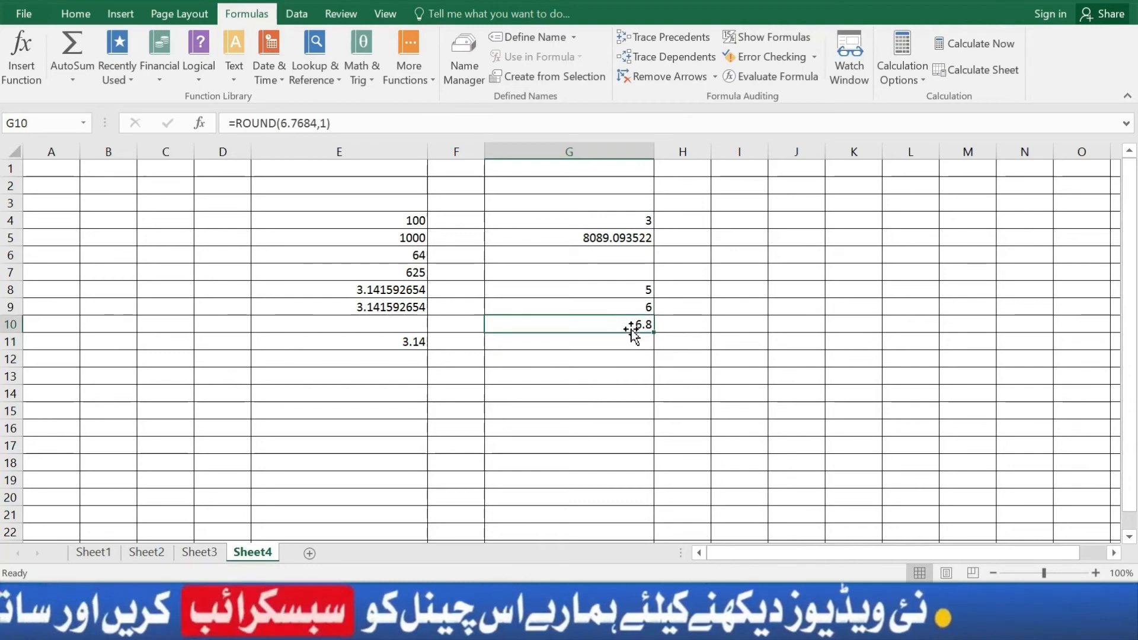
pyautogui.doubleClick(630, 327)
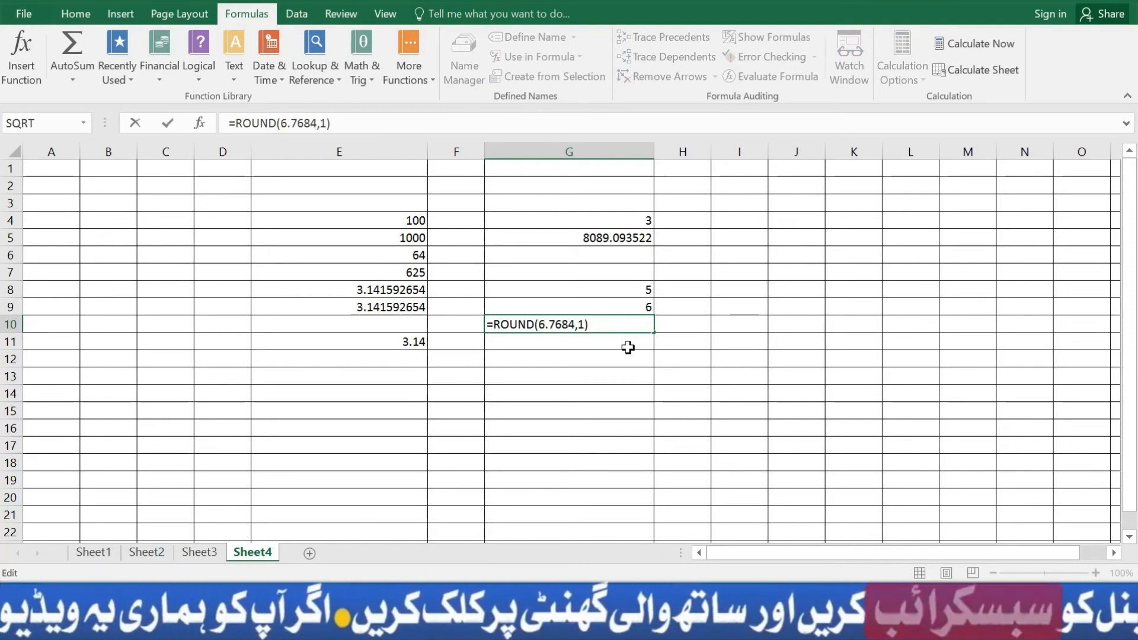
pyautogui.press('Return')
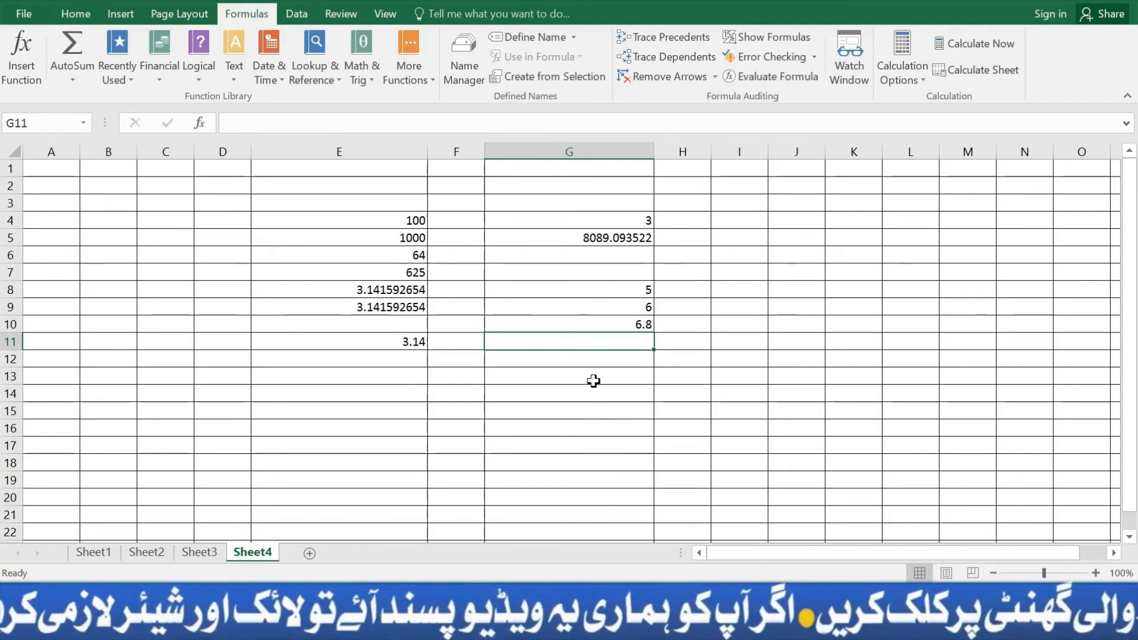
# Enter the formula =ROUNDUP(5.45,0) in cell G12 and reselect the cell
pyautogui.click(579, 353)
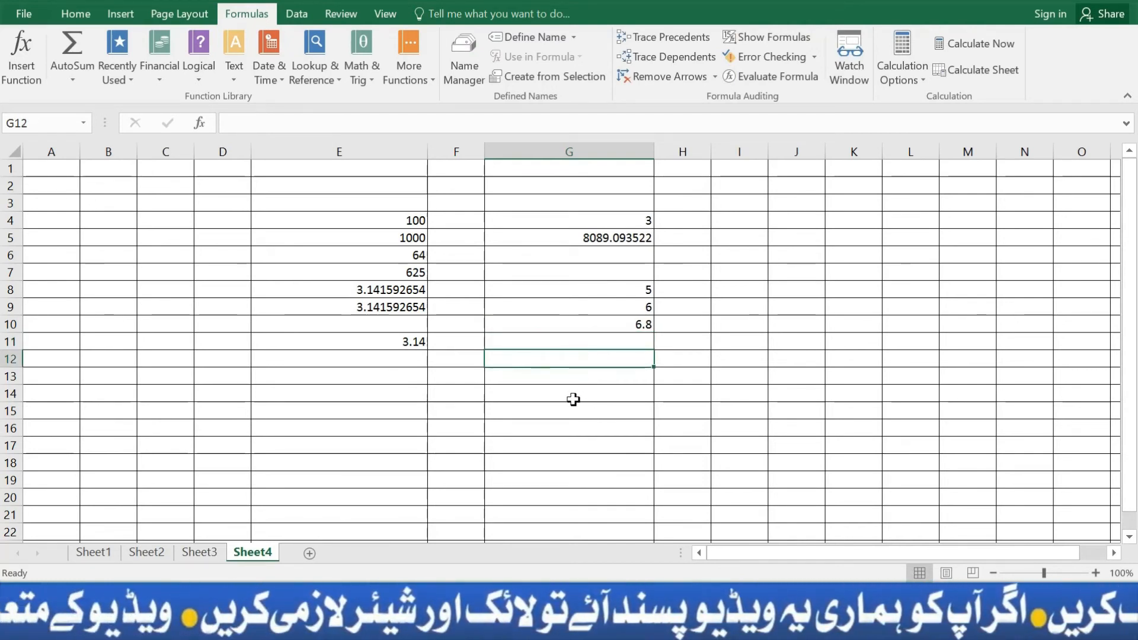
pyautogui.write('=')
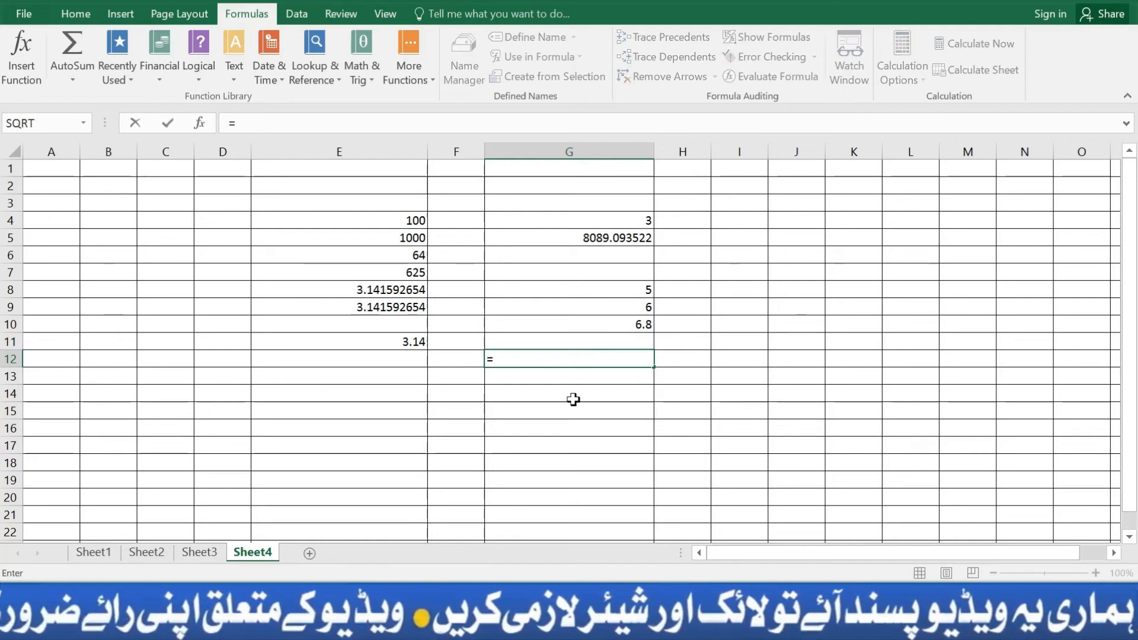
pyautogui.write('rou')
pyautogui.press('Down')
pyautogui.press('Down')
pyautogui.press('Tab')
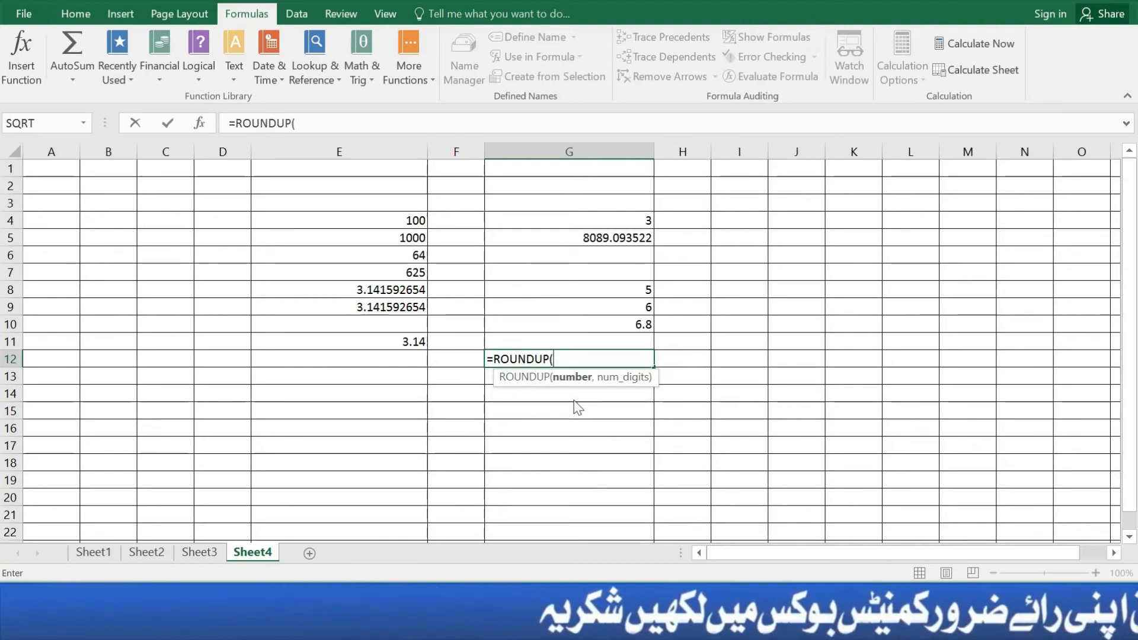
pyautogui.write('5')
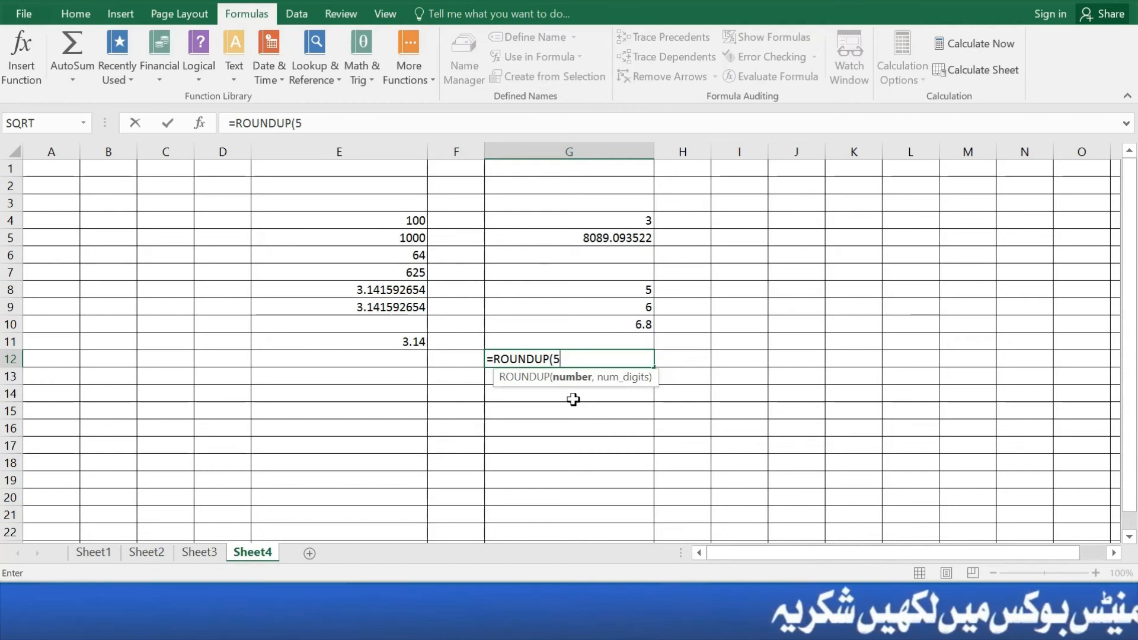
pyautogui.write('.45')
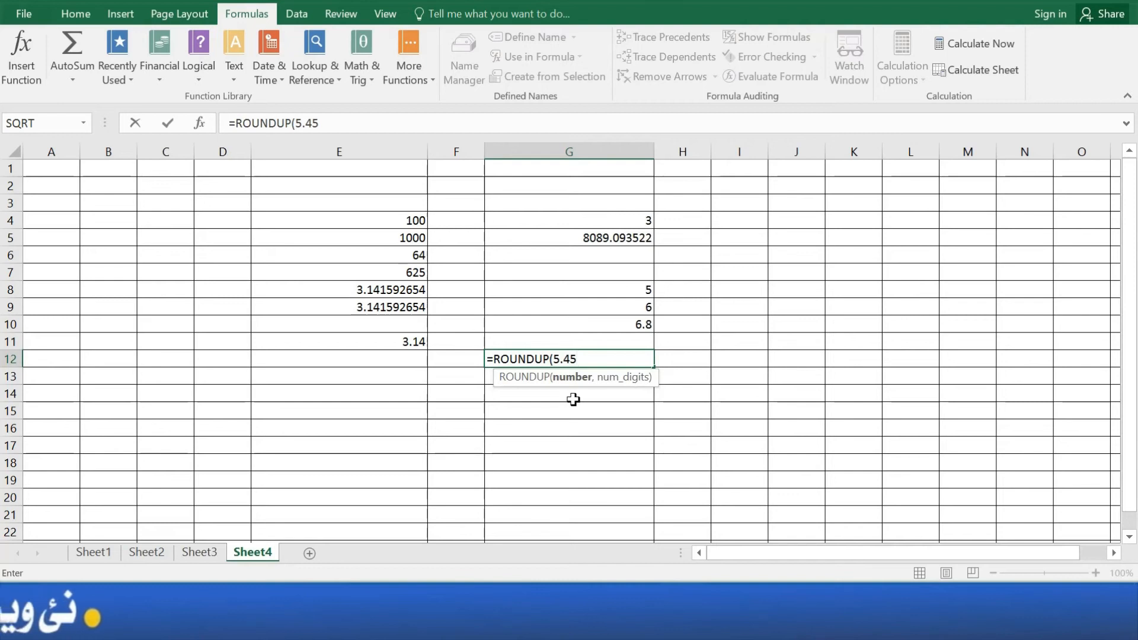
pyautogui.write(',0')
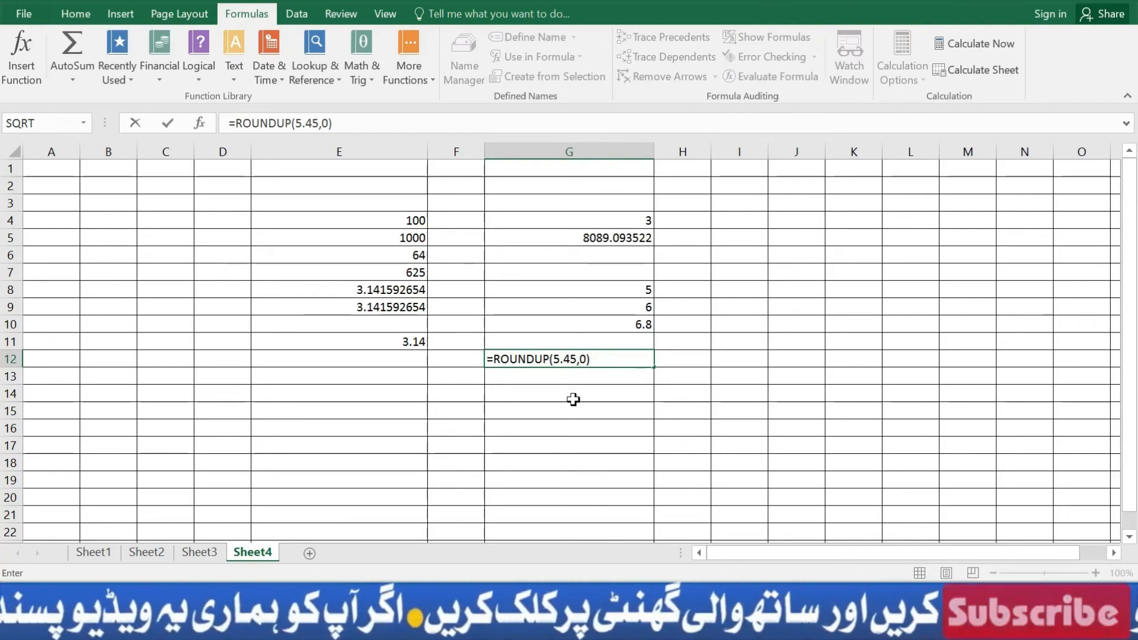
pyautogui.press('Return')
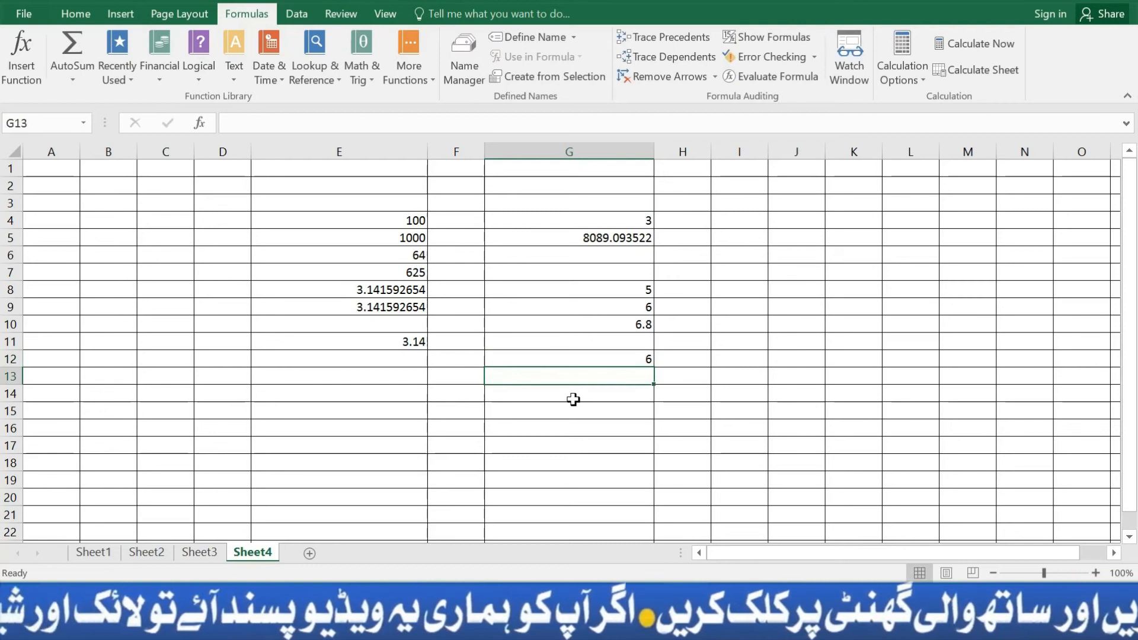
pyautogui.press('Up')
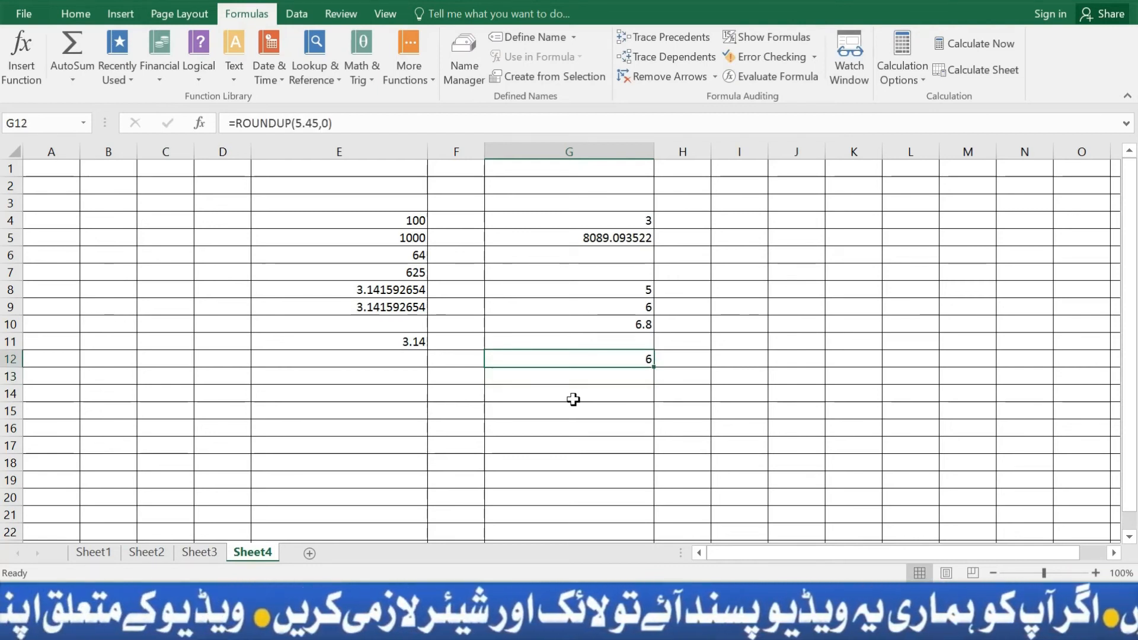
# Enter the formula =ROUNDDOWN(5.65,0) in cell G13
pyautogui.press('Down')
pyautogui.write('=rou')
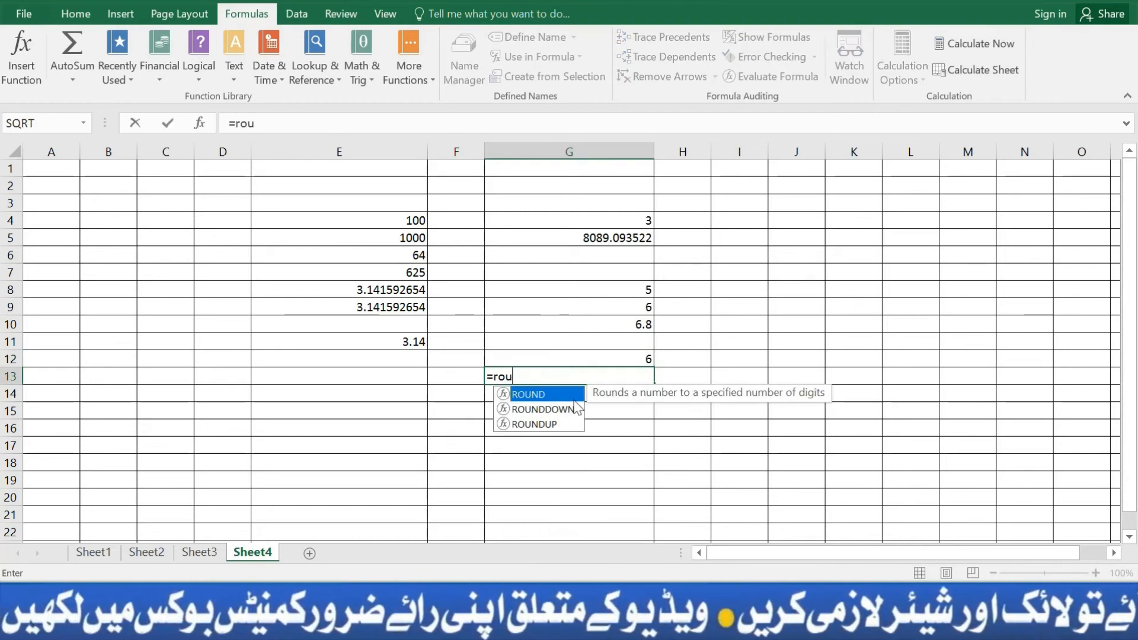
pyautogui.click(574, 407)
pyautogui.doubleClick(575, 408)
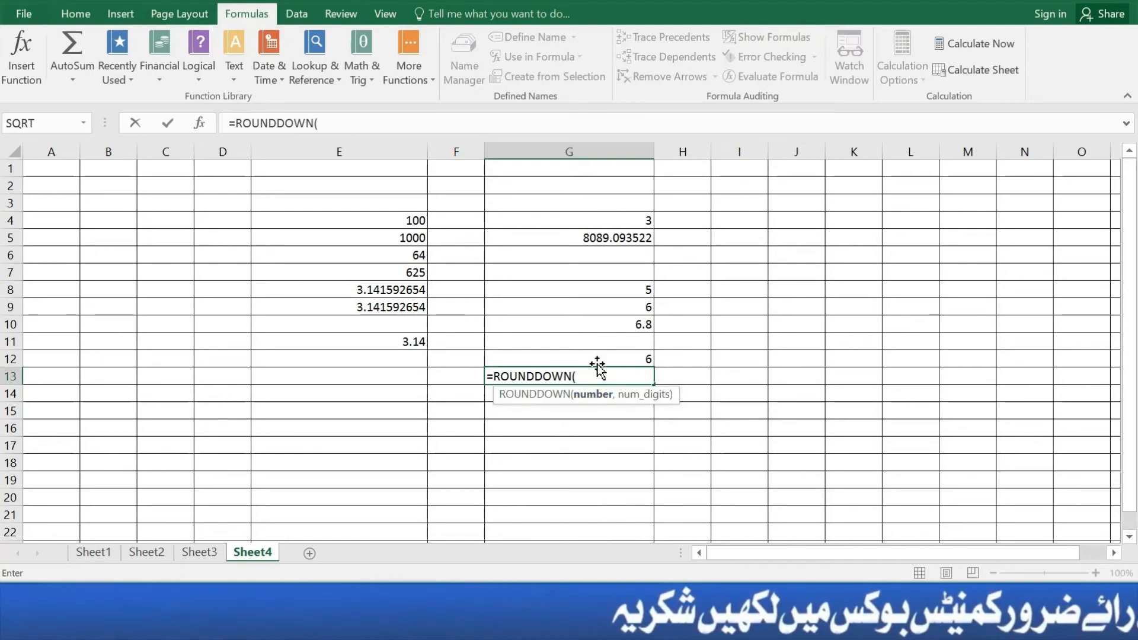
pyautogui.write('5.65')
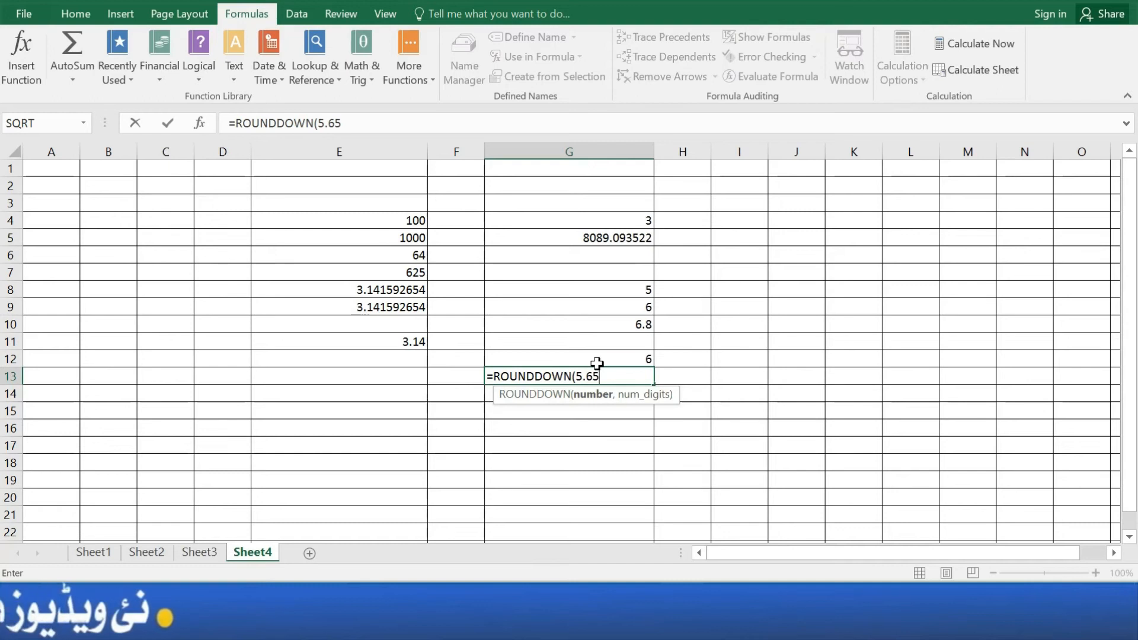
pyautogui.write(',0)')
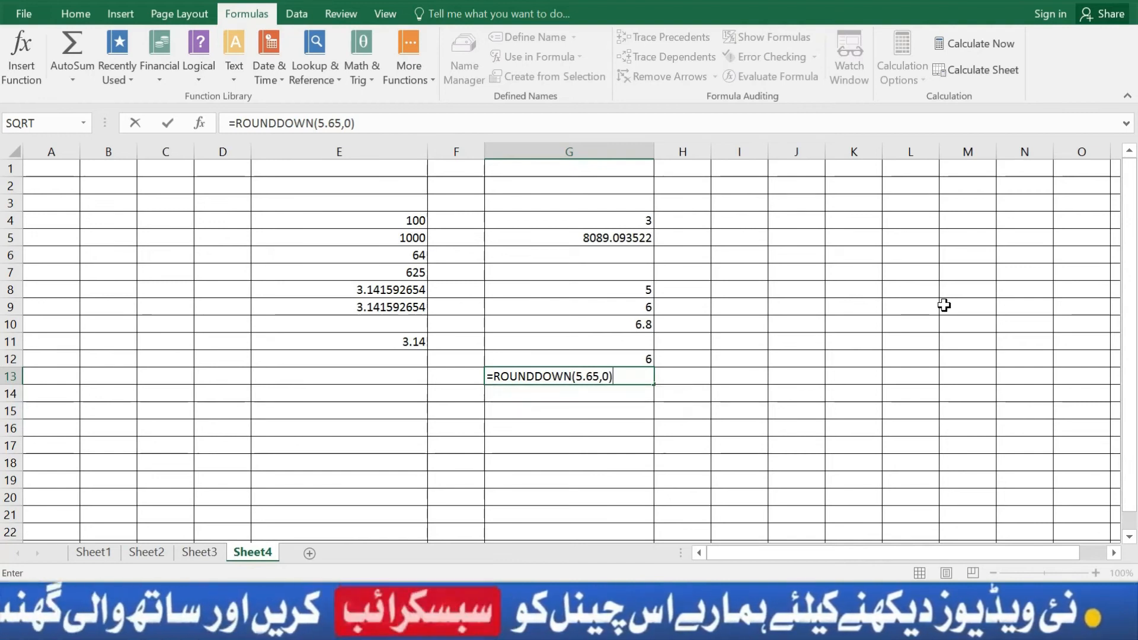
pyautogui.press('Return')
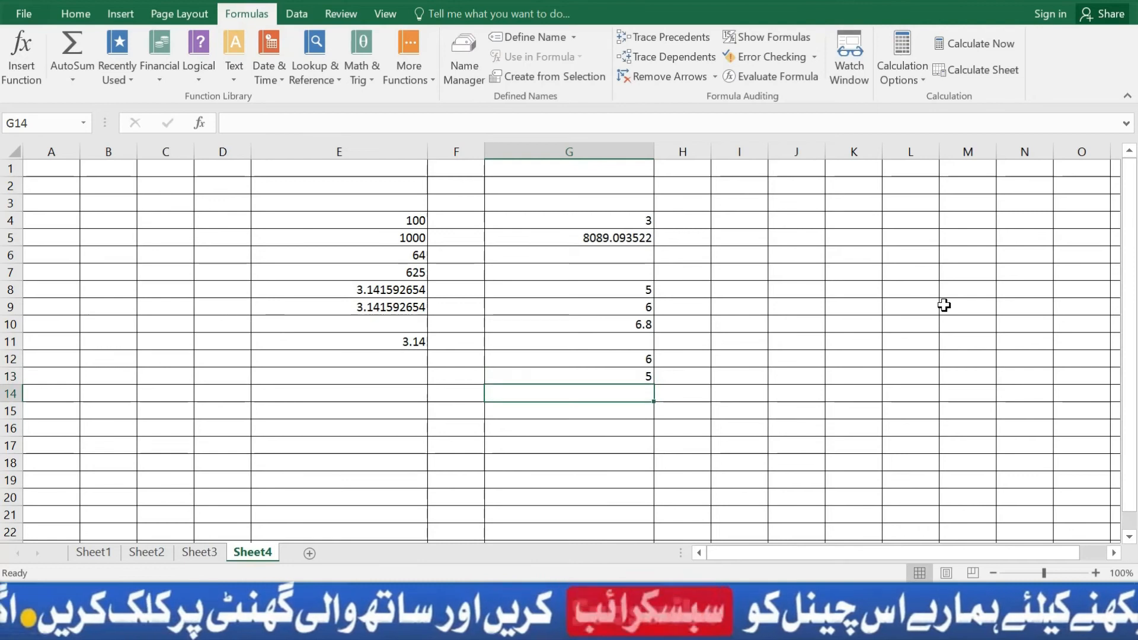
# Recheck the ROUNDDOWN formula in cell G13 and compare its result with the ROUNDUP result in G12
pyautogui.click(633, 376)
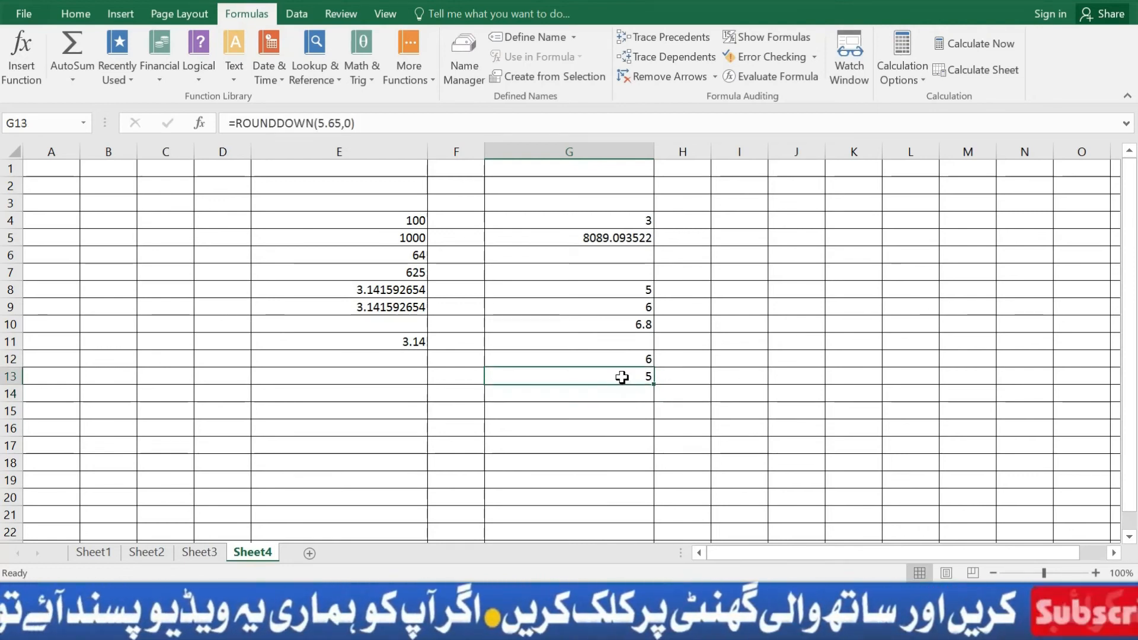
pyautogui.doubleClick(621, 377)
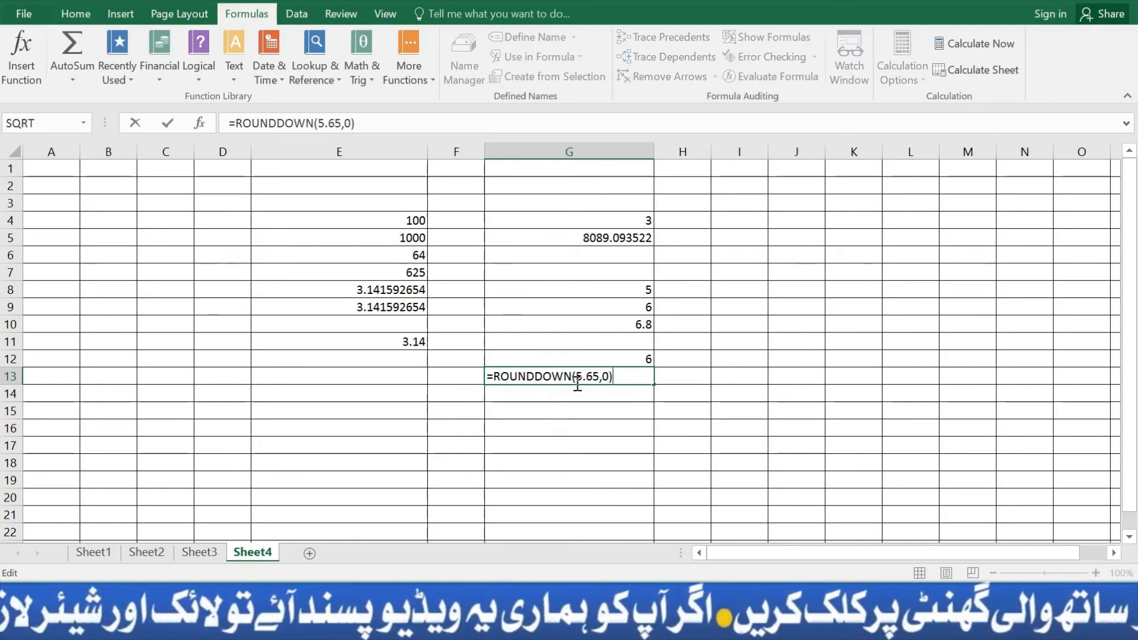
pyautogui.press('Return')
pyautogui.click(627, 376)
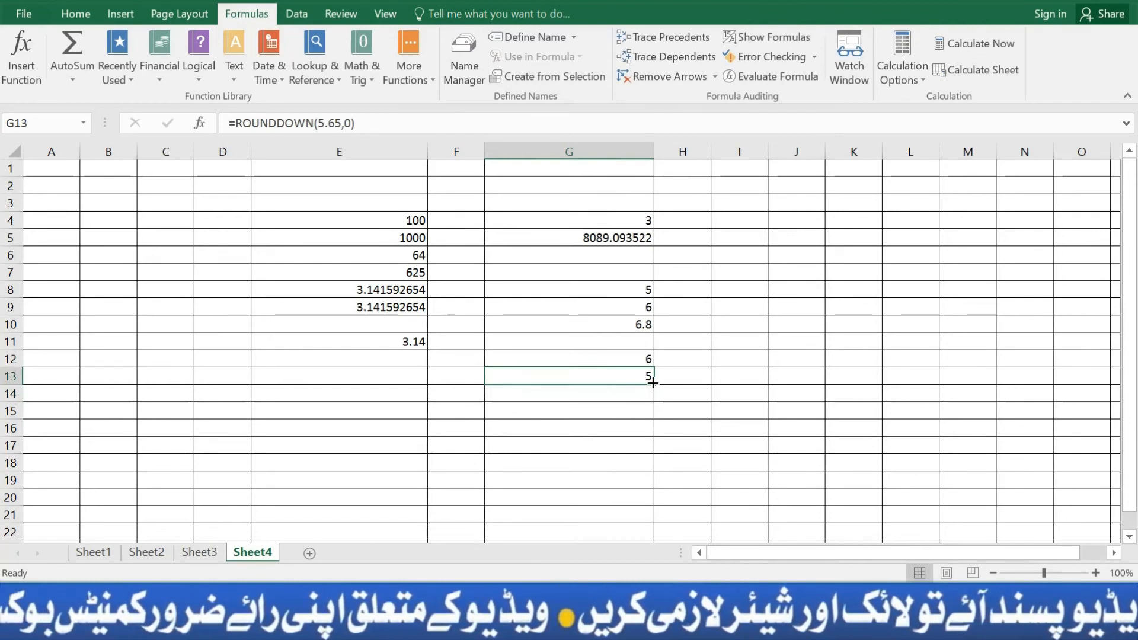
pyautogui.moveTo(608, 363)
pyautogui.mouseDown()
pyautogui.moveTo(624, 402)
pyautogui.moveTo(621, 376)
pyautogui.mouseUp()
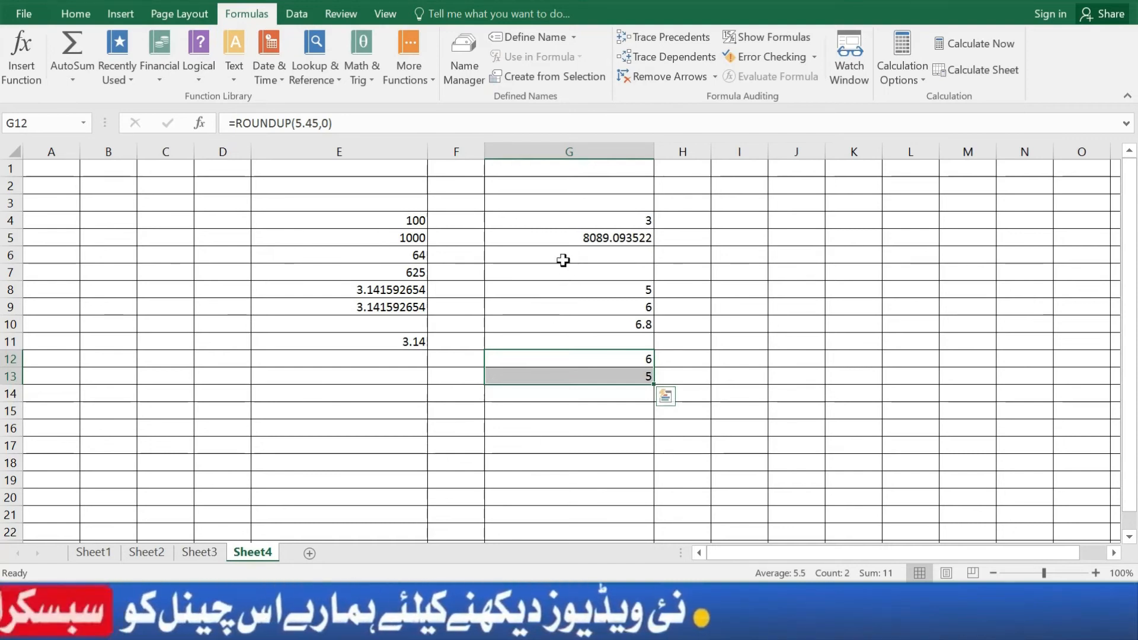
pyautogui.click(593, 403)
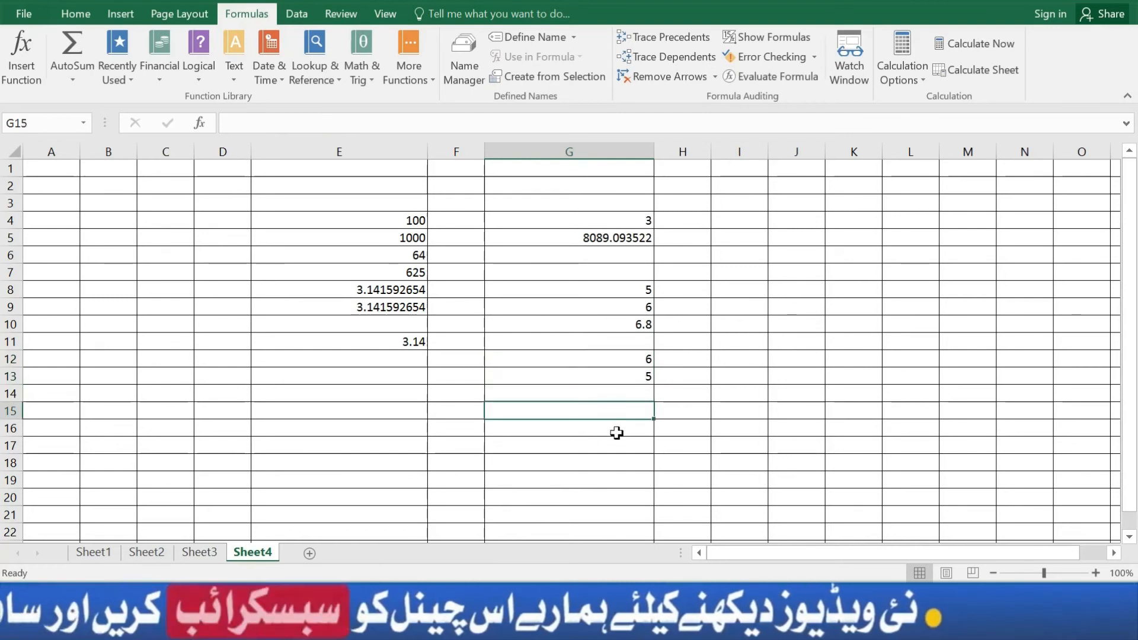
# Widen column F of Sheet4
pyautogui.scroll(-1, 612, 423)
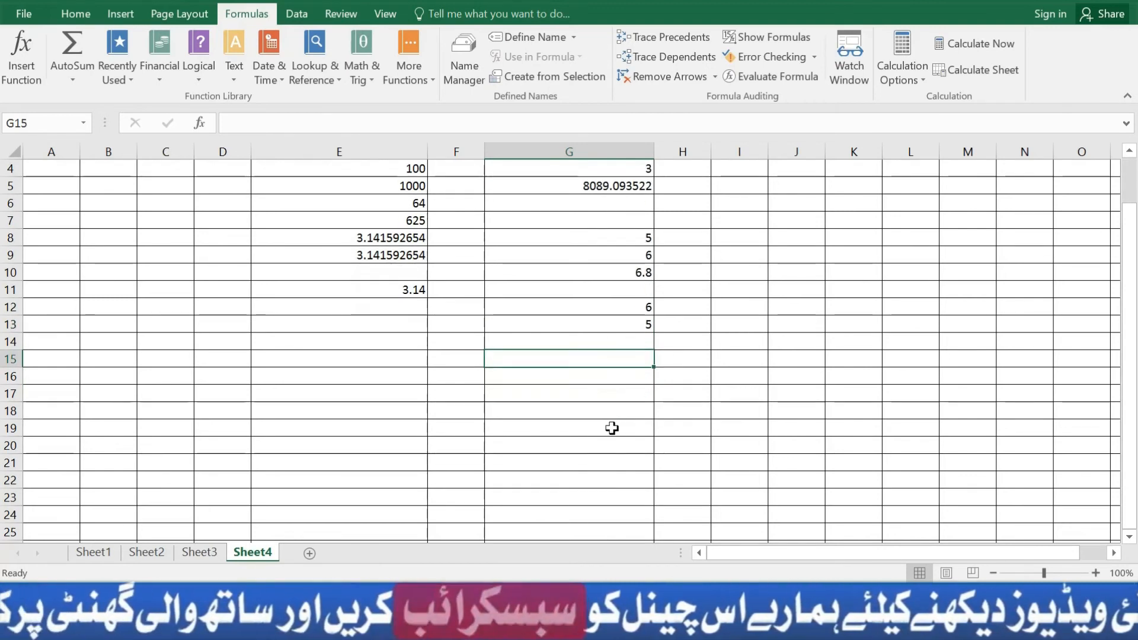
pyautogui.scroll(1, 553, 430)
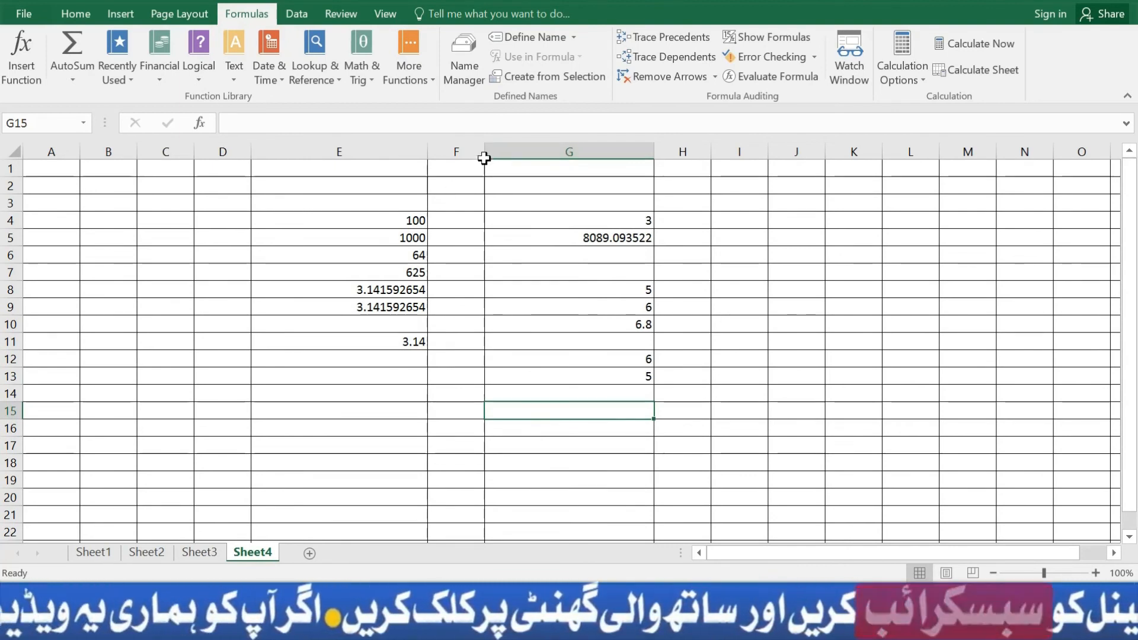
pyautogui.moveTo(486, 151); pyautogui.dragTo(530, 155)
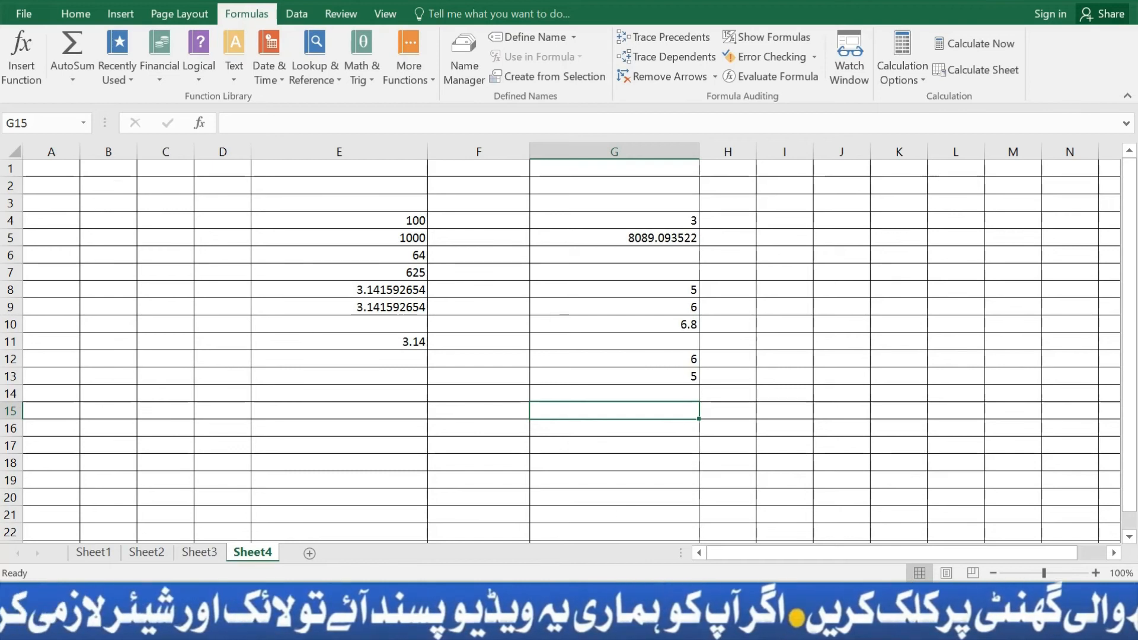
# Switch to the function outline in Word and review the Trigonometry Functions list, starting with PI and SQRTPI
pyautogui.click(638, 601)
pyautogui.click(790, 533)
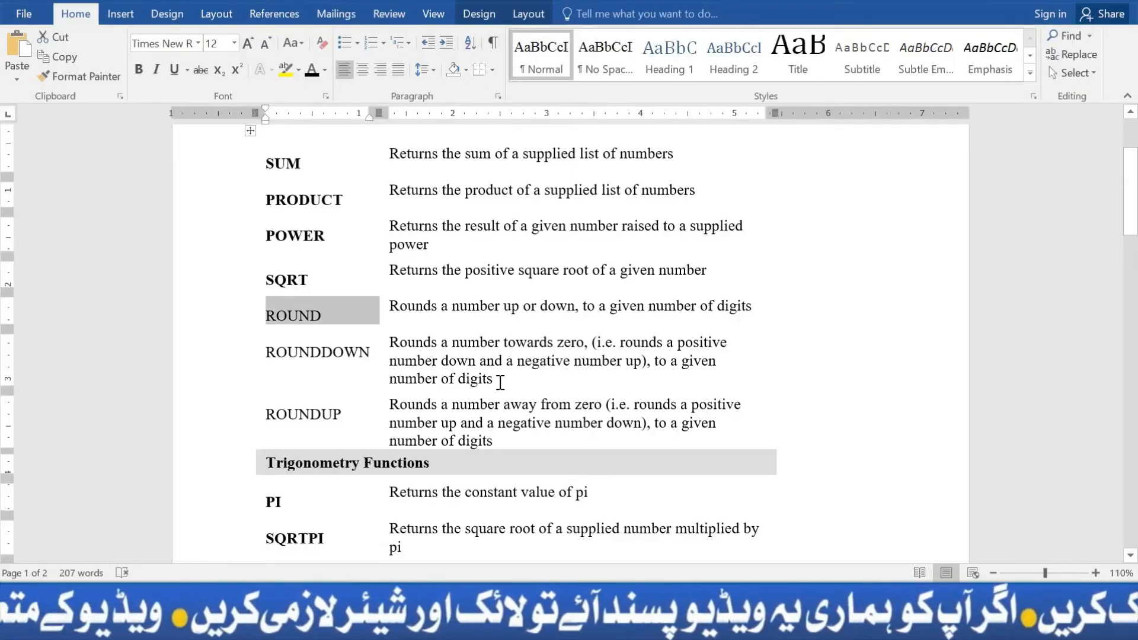
pyautogui.scroll(-5, 500, 382)
pyautogui.moveTo(272, 275); pyautogui.dragTo(444, 272)
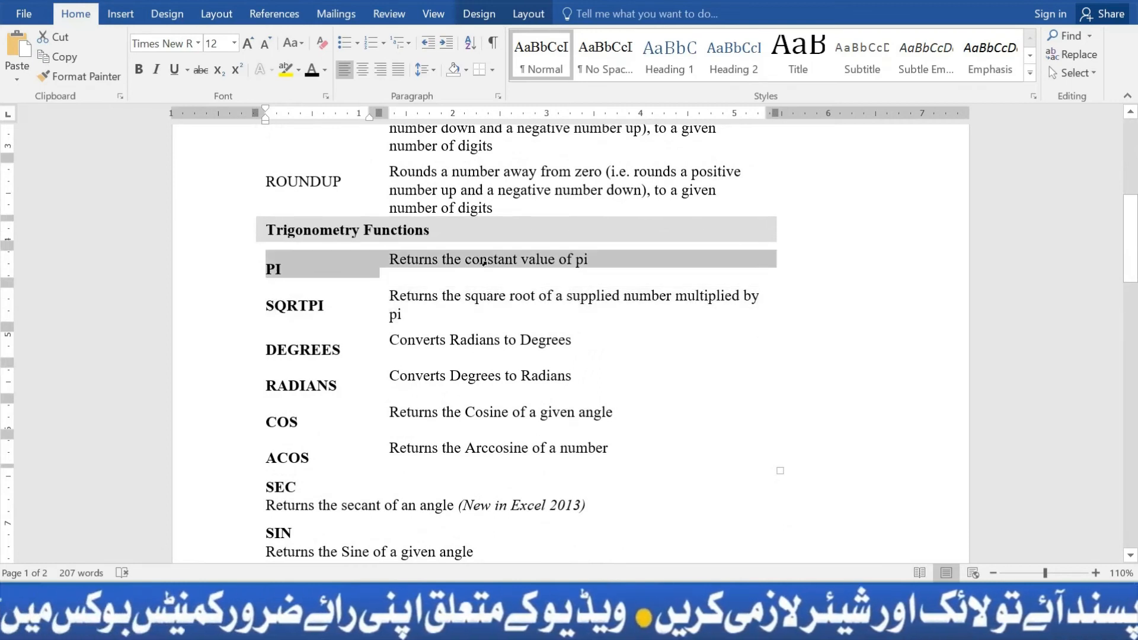
pyautogui.scroll(-3, 380, 326)
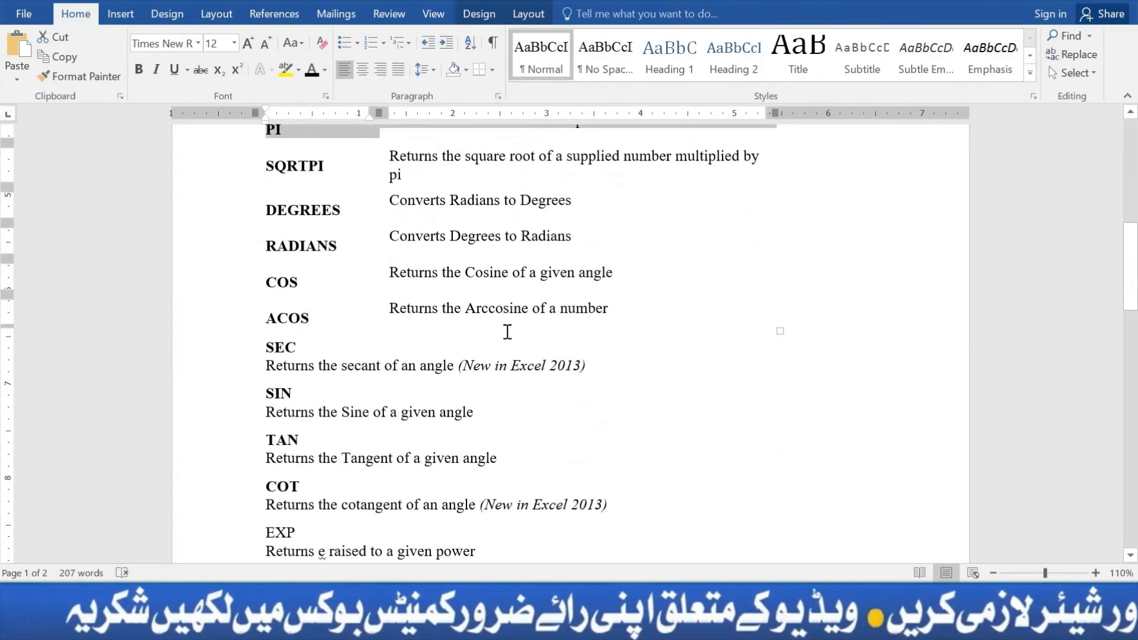
pyautogui.scroll(3, 481, 306)
pyautogui.click(441, 307)
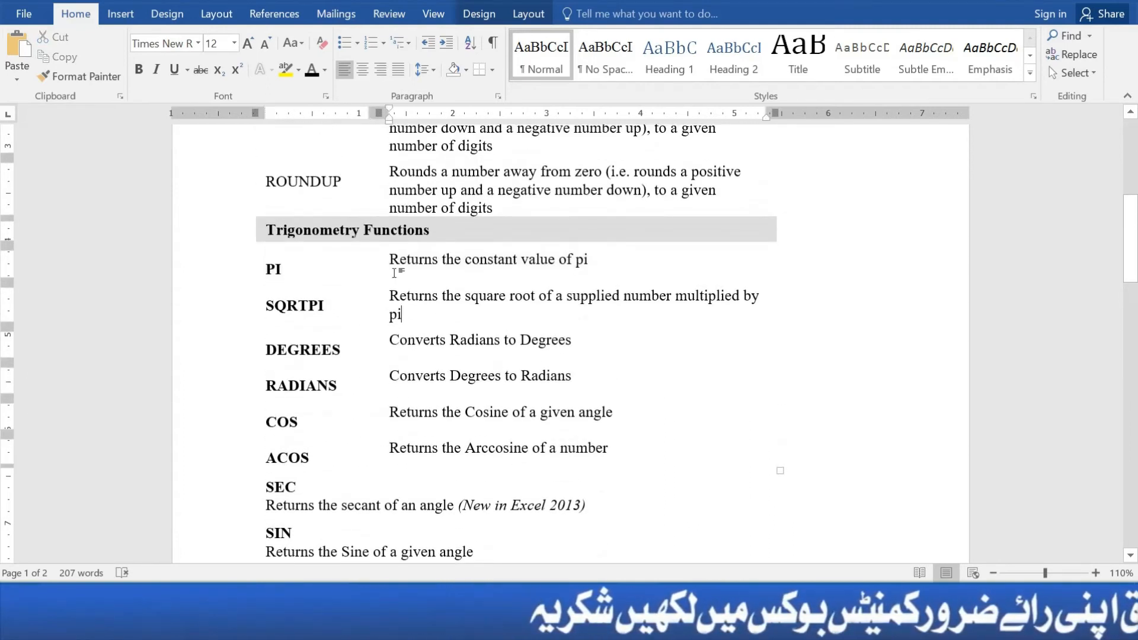
# Review the Trigonometry Functions list from SQRTPI, DEGREES and RADIANS down to the cosine, sine and tangent entries
pyautogui.moveTo(269, 230); pyautogui.dragTo(430, 232)
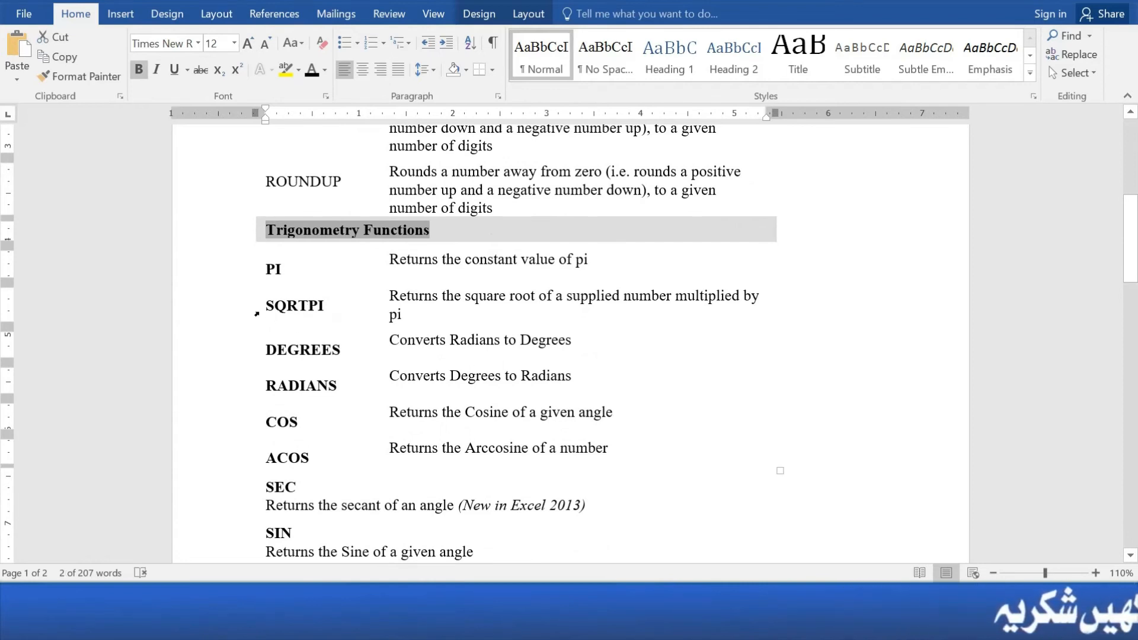
pyautogui.moveTo(266, 305); pyautogui.dragTo(369, 313)
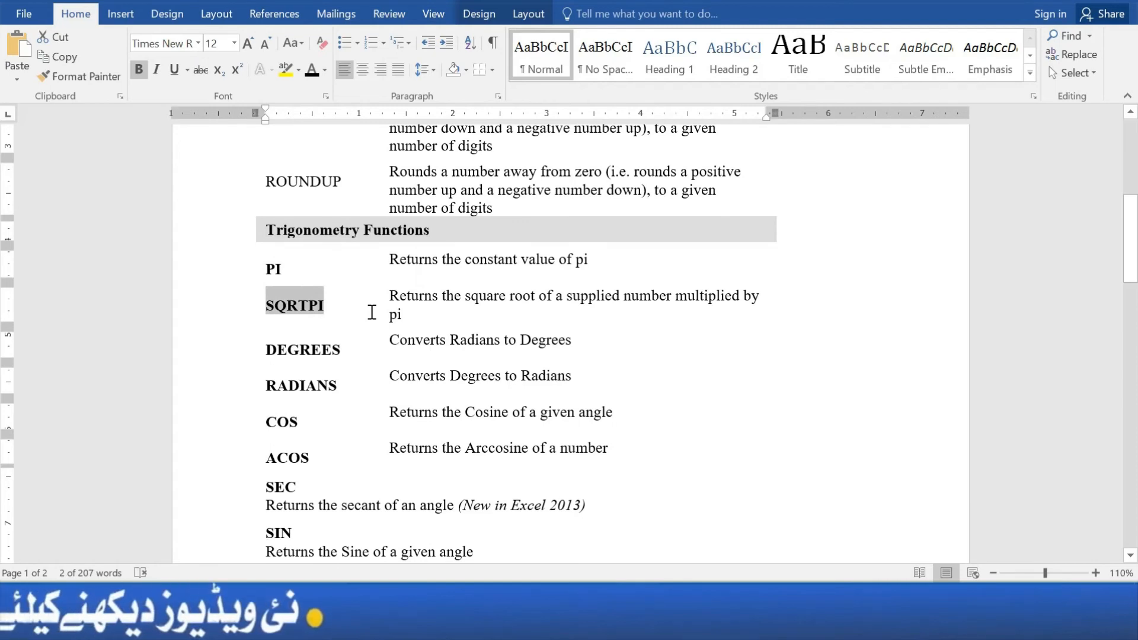
pyautogui.click(371, 313)
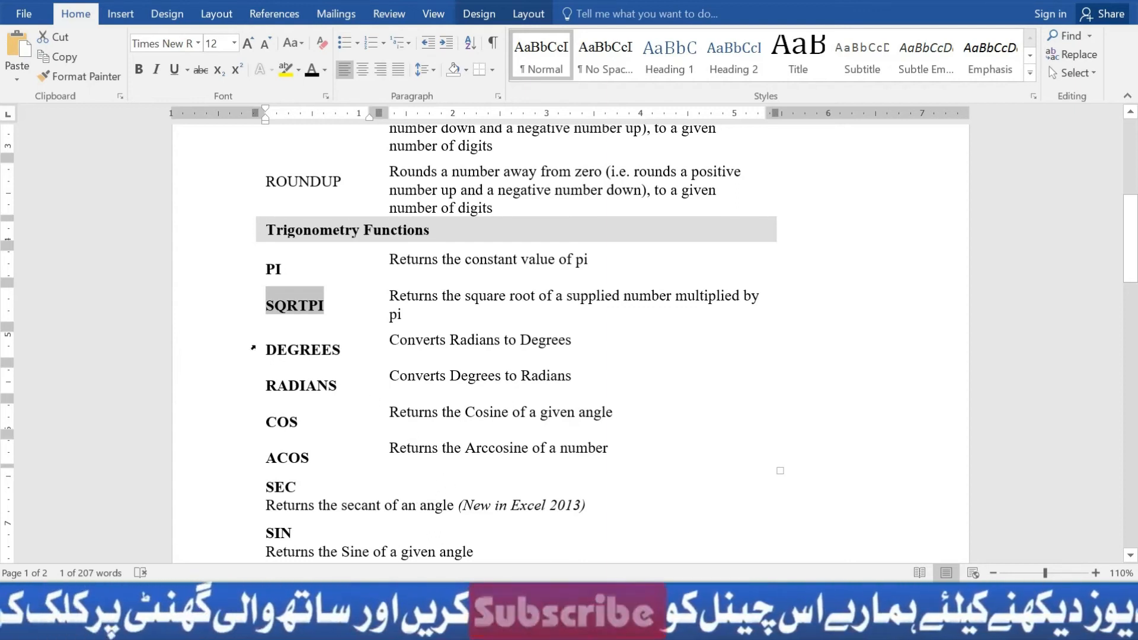
pyautogui.moveTo(264, 345)
pyautogui.mouseDown()
pyautogui.moveTo(333, 373)
pyautogui.moveTo(431, 383)
pyautogui.moveTo(576, 373)
pyautogui.mouseUp()
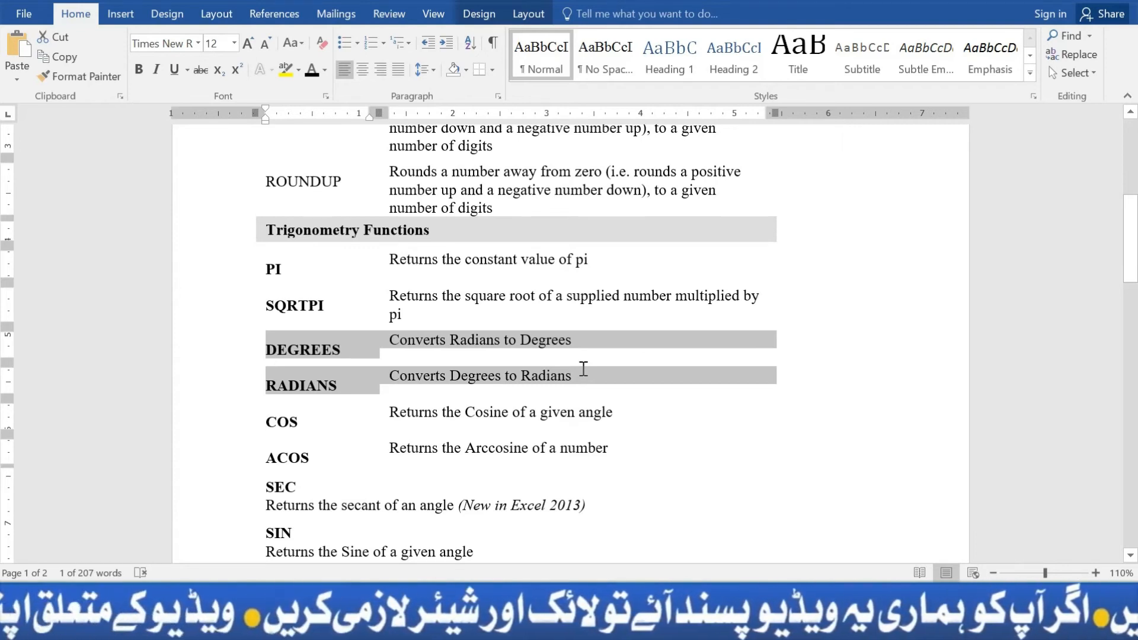
pyautogui.click(571, 408)
pyautogui.scroll(-3, 570, 409)
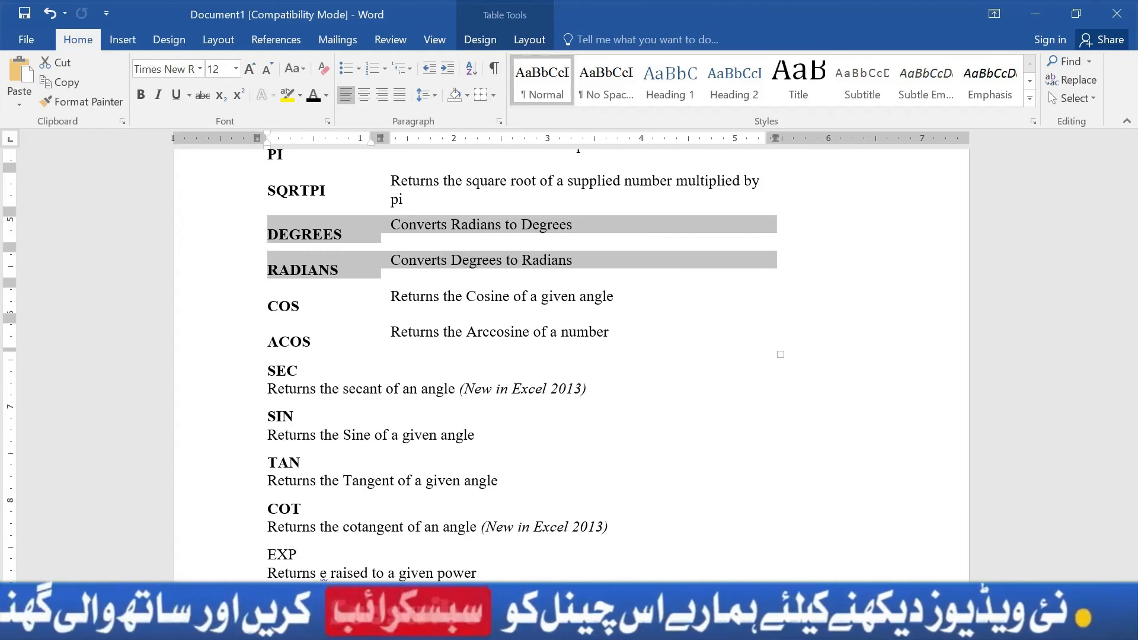
# Switch to the Excel workbook, widen column D of Sheet4 and enter the formula =COS(90) in cell D3
pyautogui.click(584, 521)
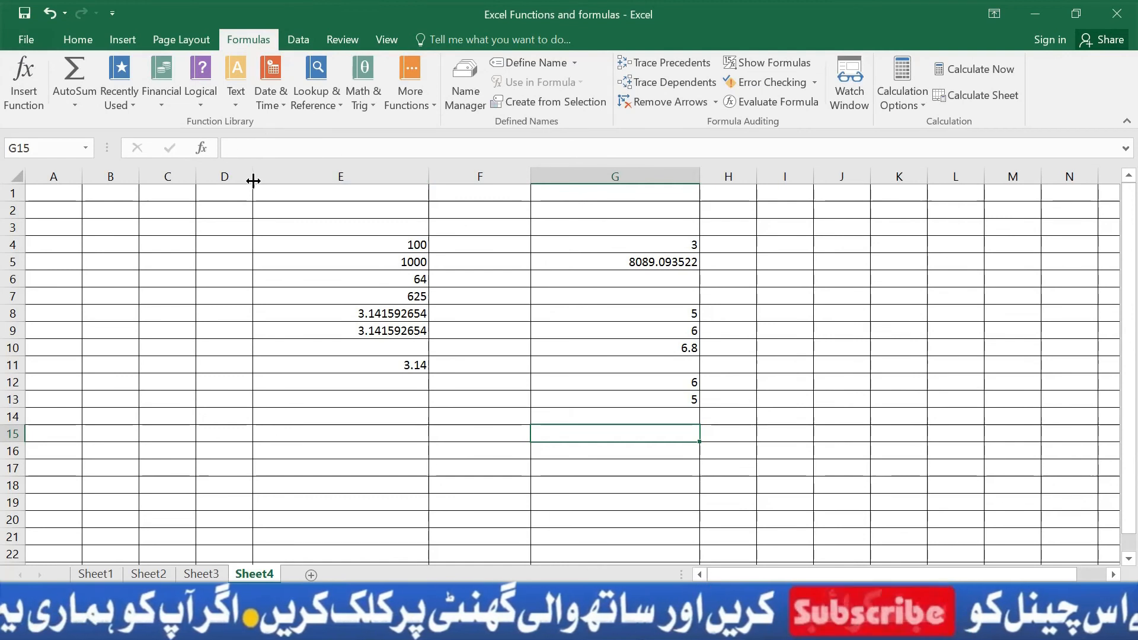
pyautogui.moveTo(253, 181); pyautogui.dragTo(416, 200)
pyautogui.click(274, 232)
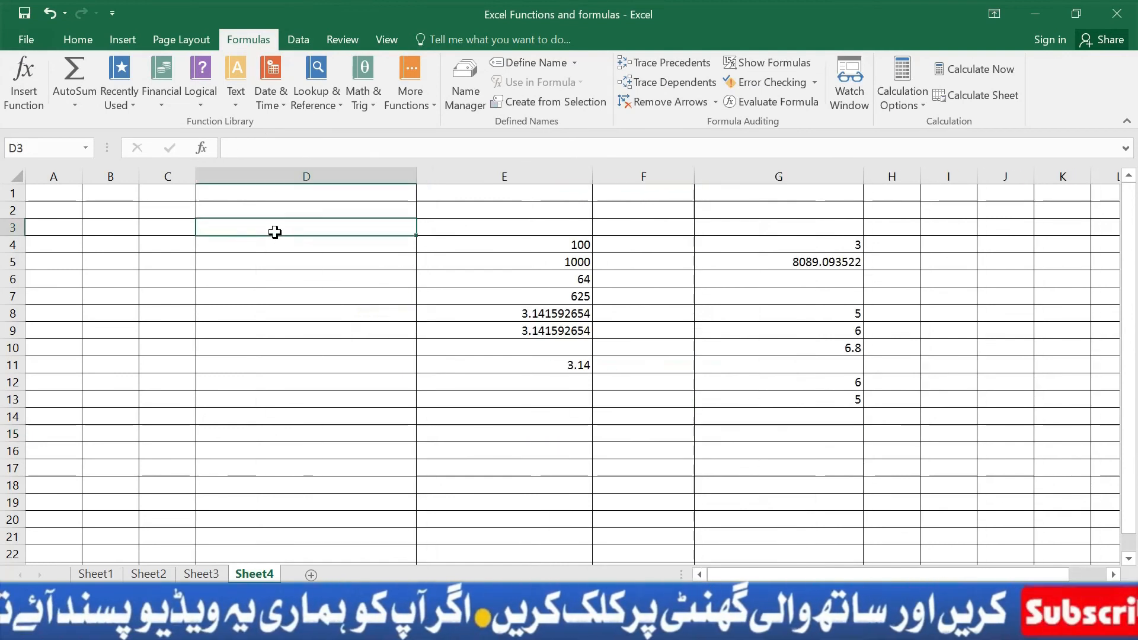
pyautogui.write('=')
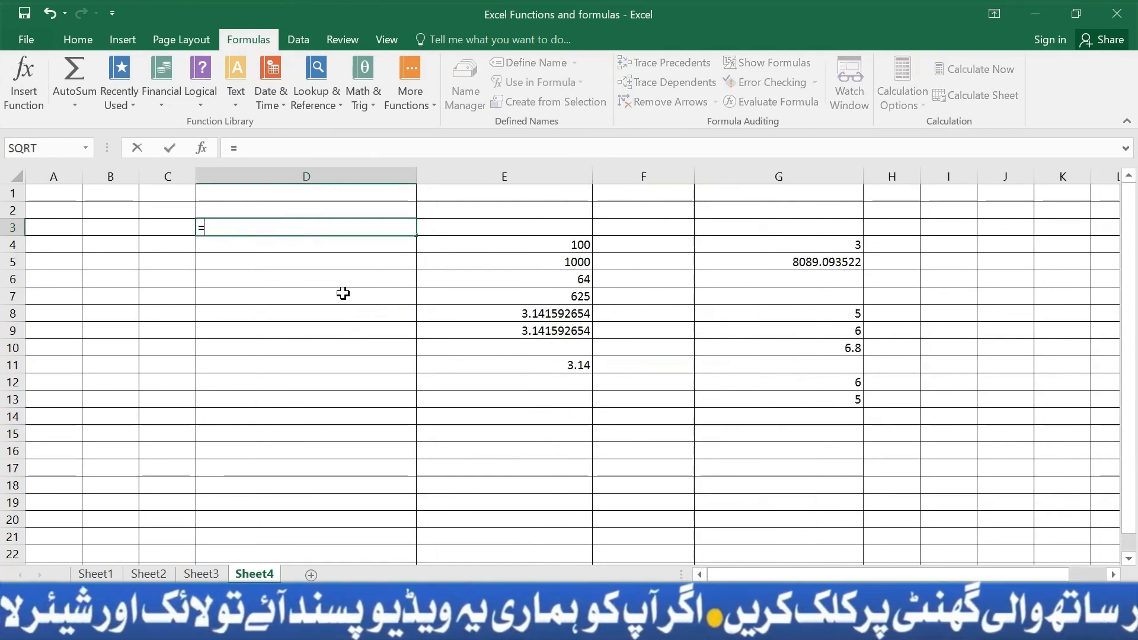
pyautogui.write('cos')
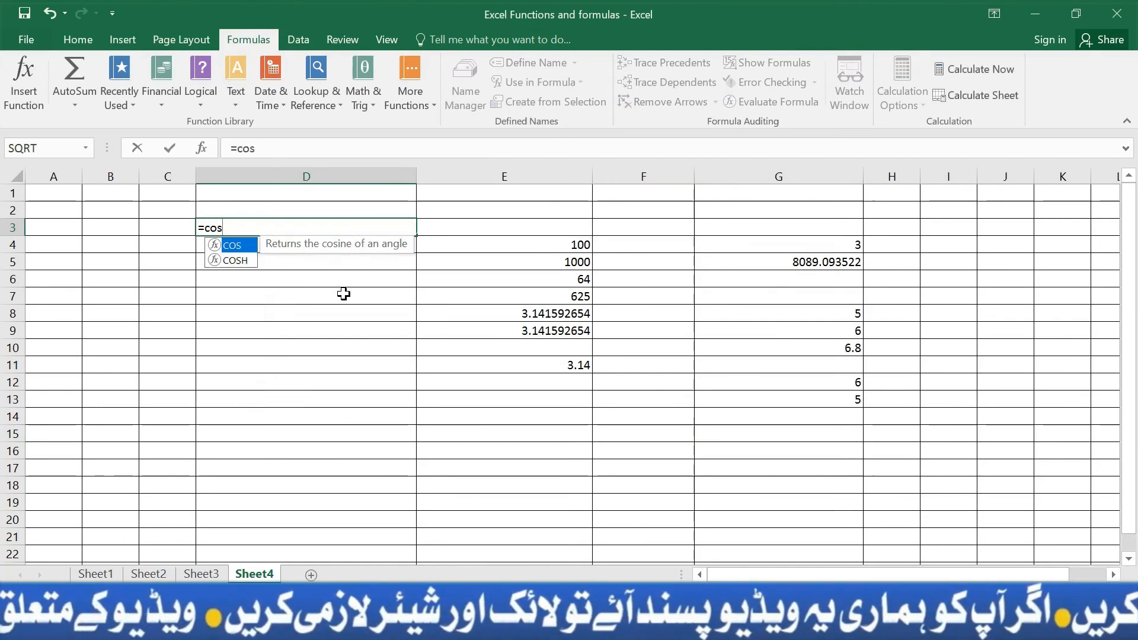
pyautogui.press('Tab')
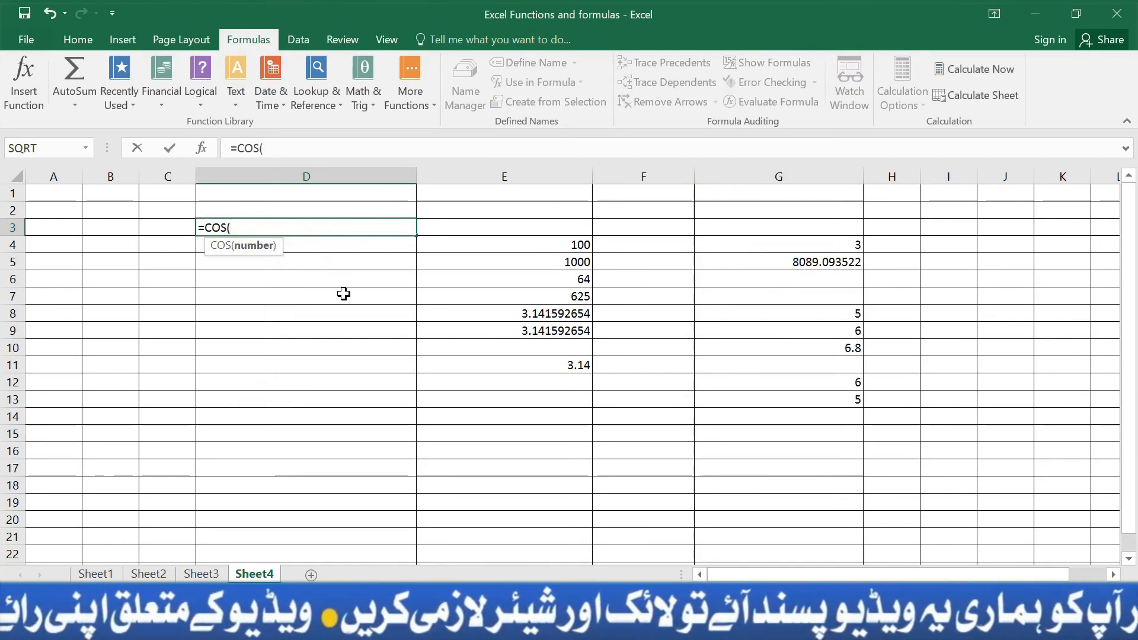
pyautogui.write('90')
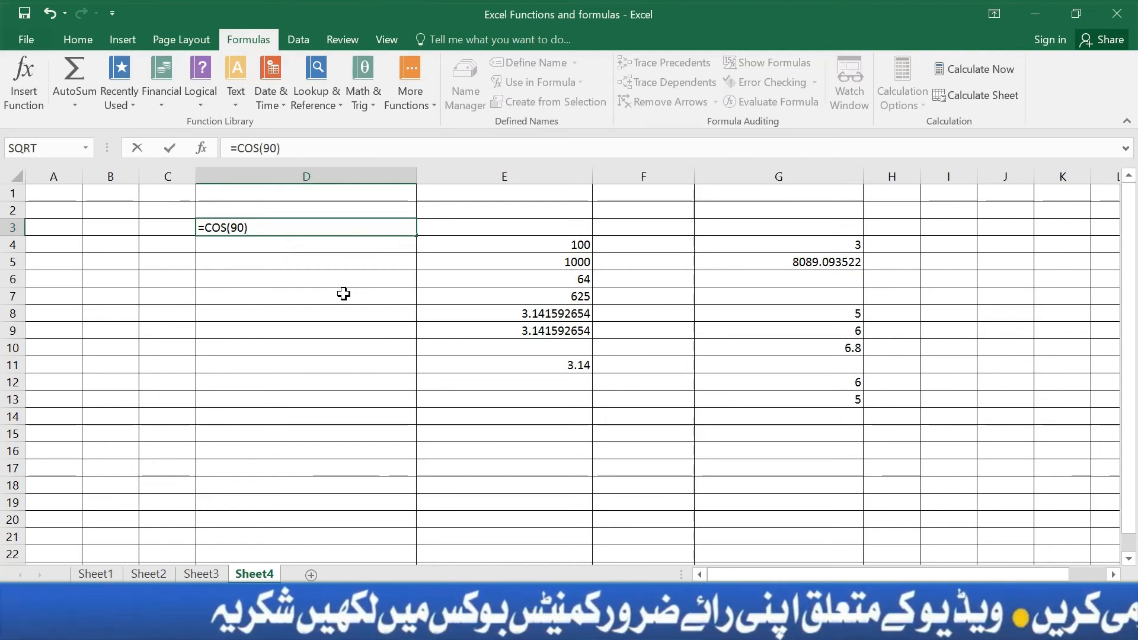
pyautogui.press('Return')
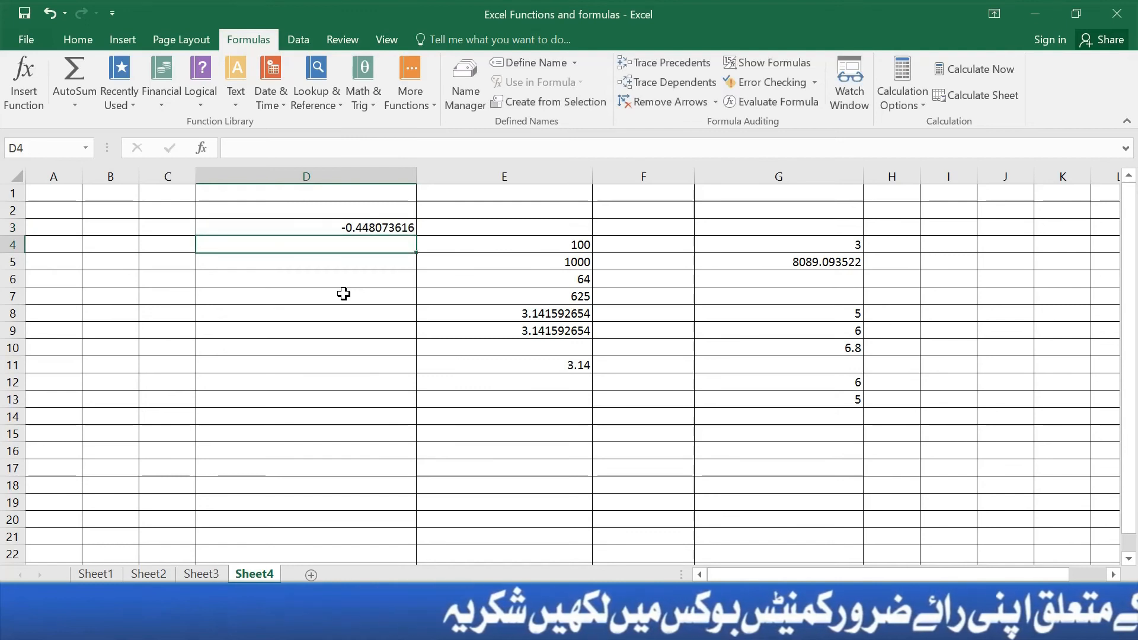
pyautogui.press('Up')
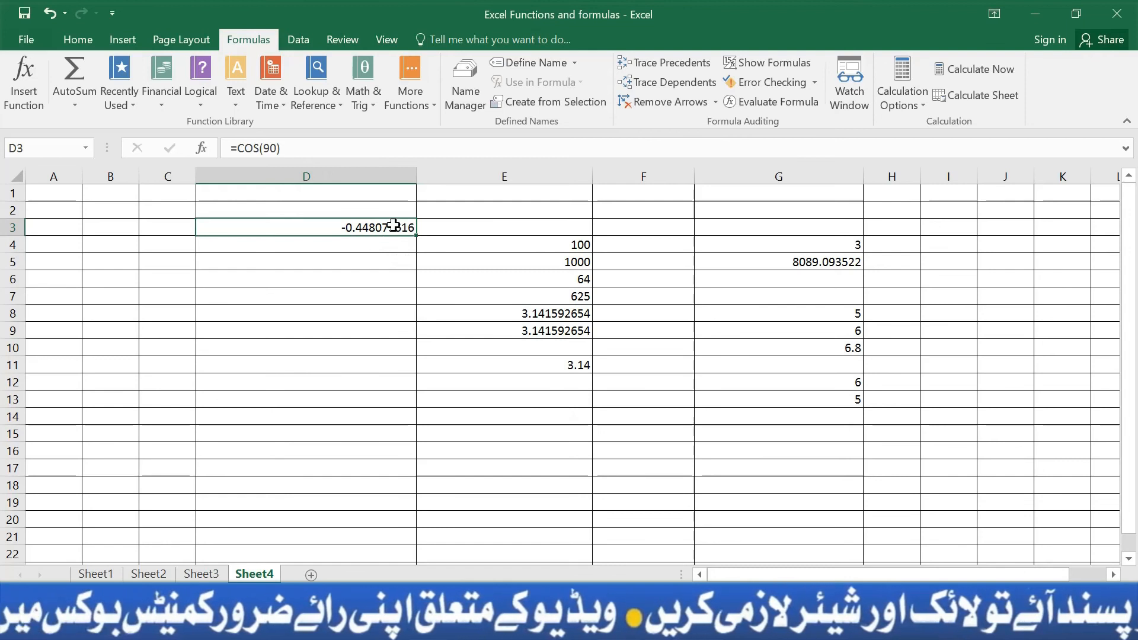
# Enter the formula =SIN(90) in cell D4 and recheck it
pyautogui.click(363, 244)
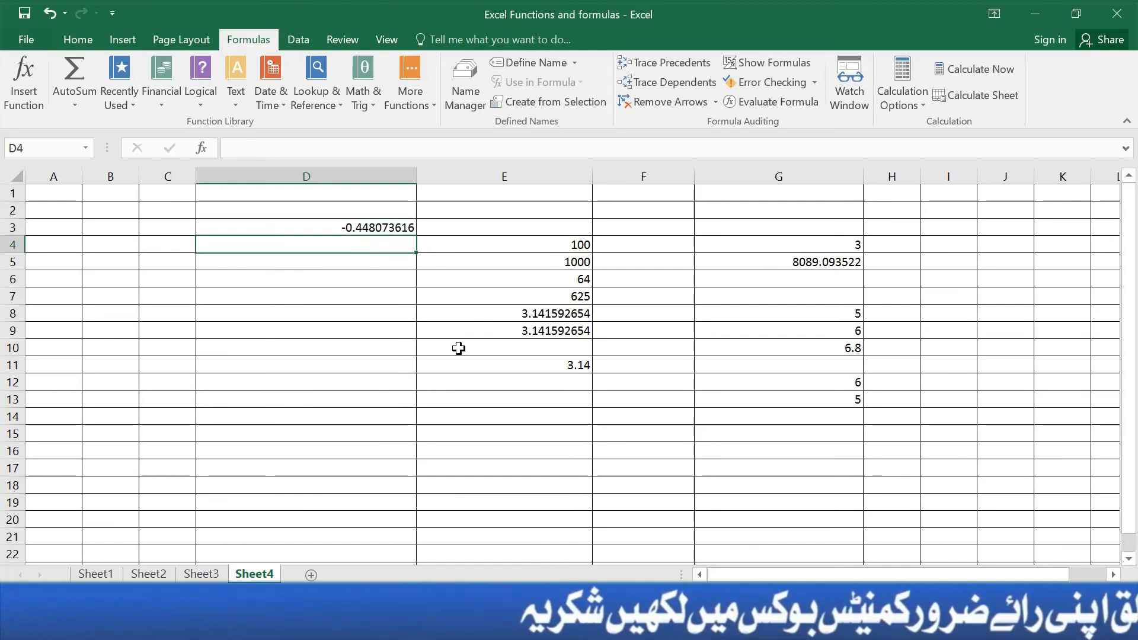
pyautogui.write('=')
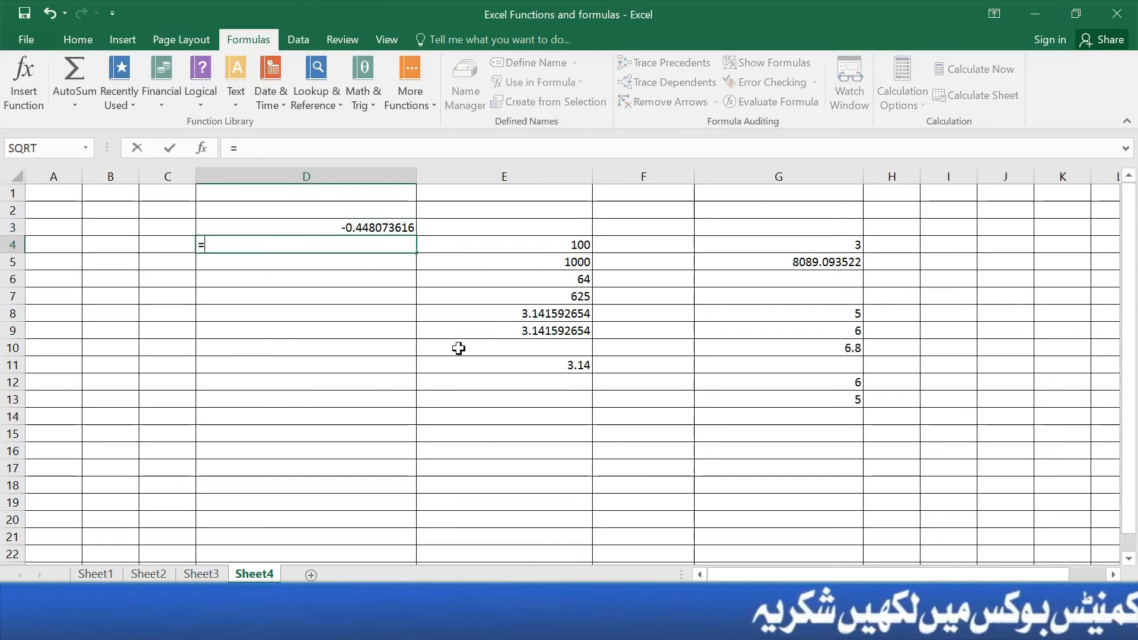
pyautogui.write('si')
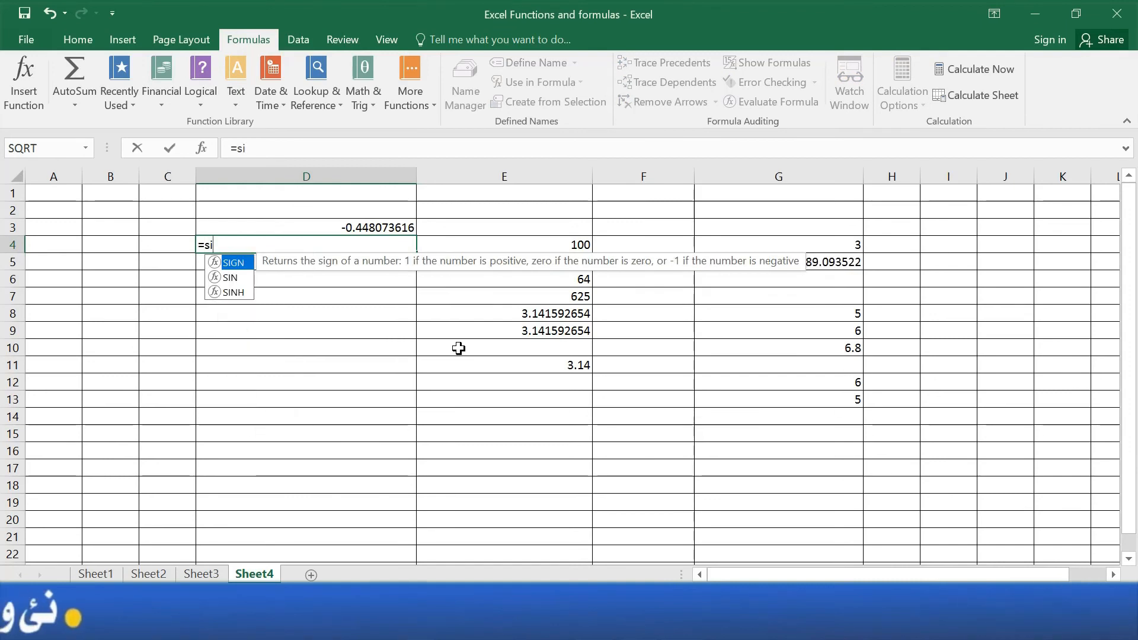
pyautogui.press('Down')
pyautogui.press('Tab')
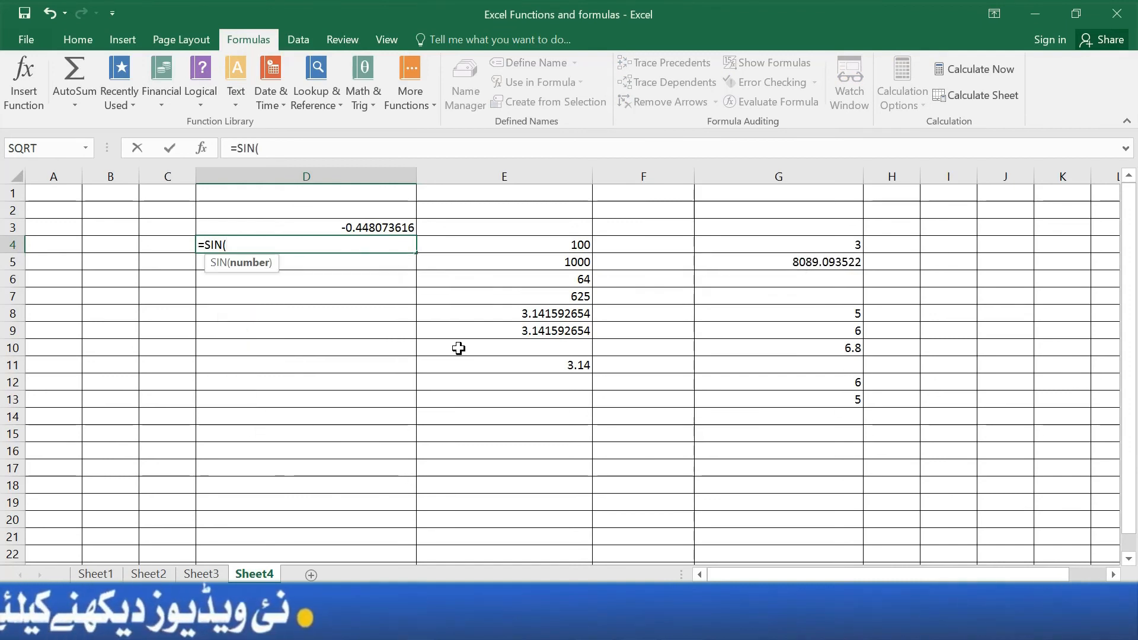
pyautogui.write('90')
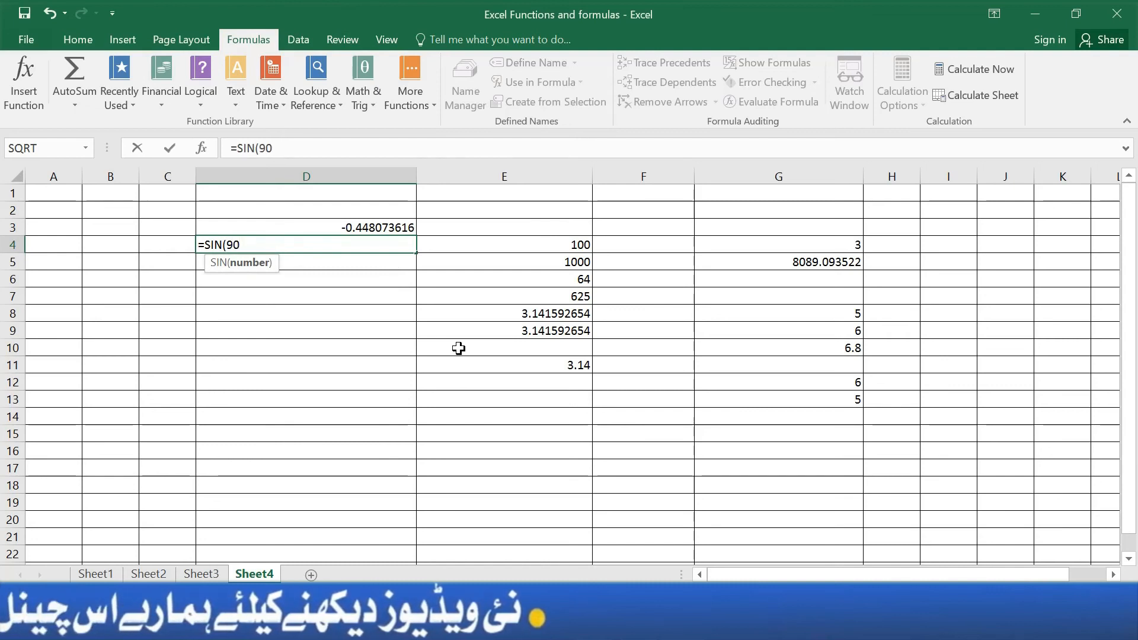
pyautogui.press('Return')
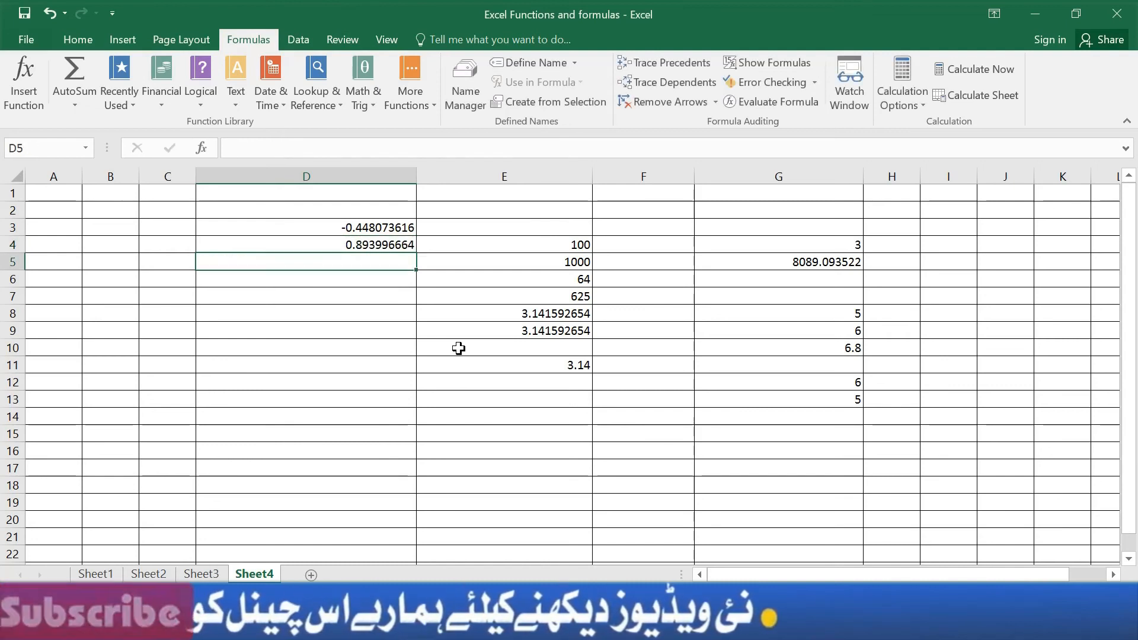
pyautogui.click(363, 248)
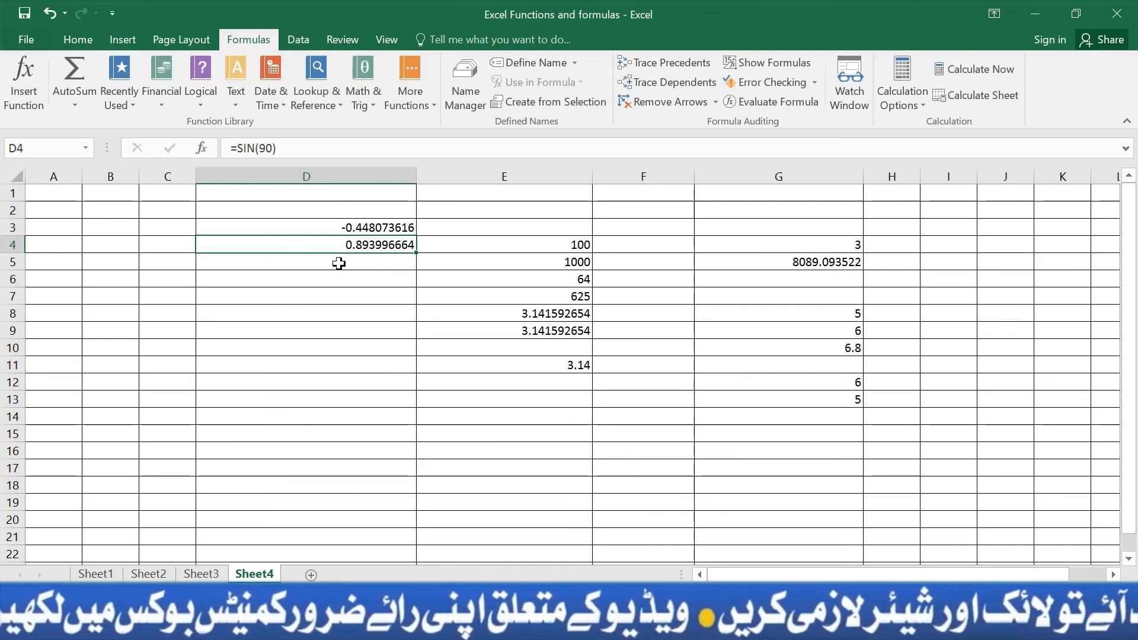
# Round the sine result to zero decimals with =ROUND(D4,0) in cell D5 and compare it with D4
pyautogui.click(374, 264)
pyautogui.write('=')
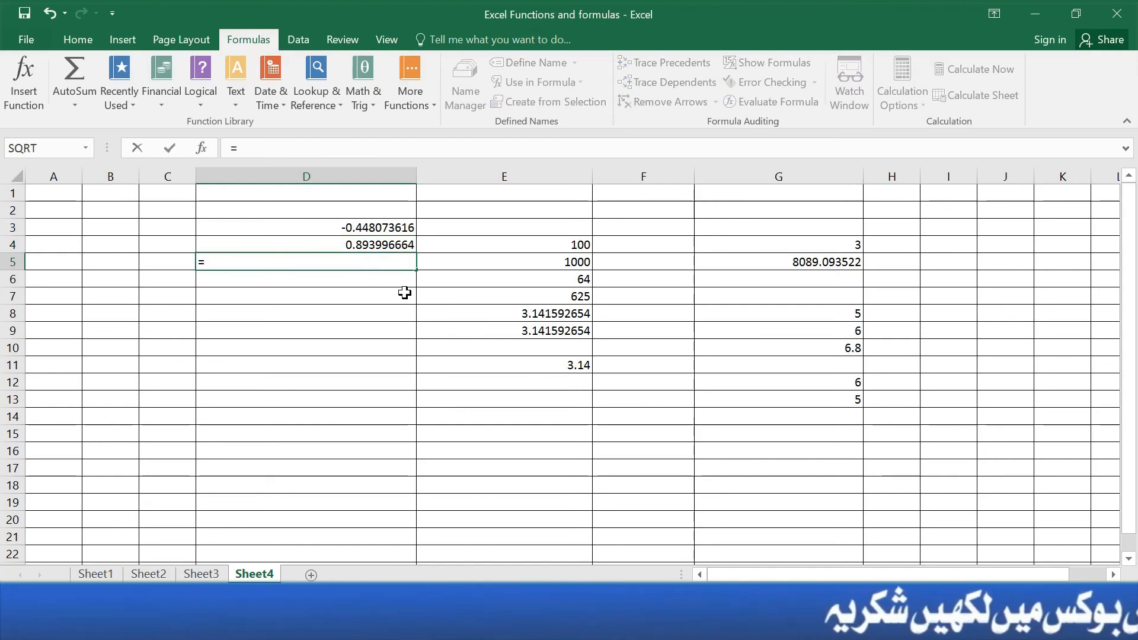
pyautogui.write('rou')
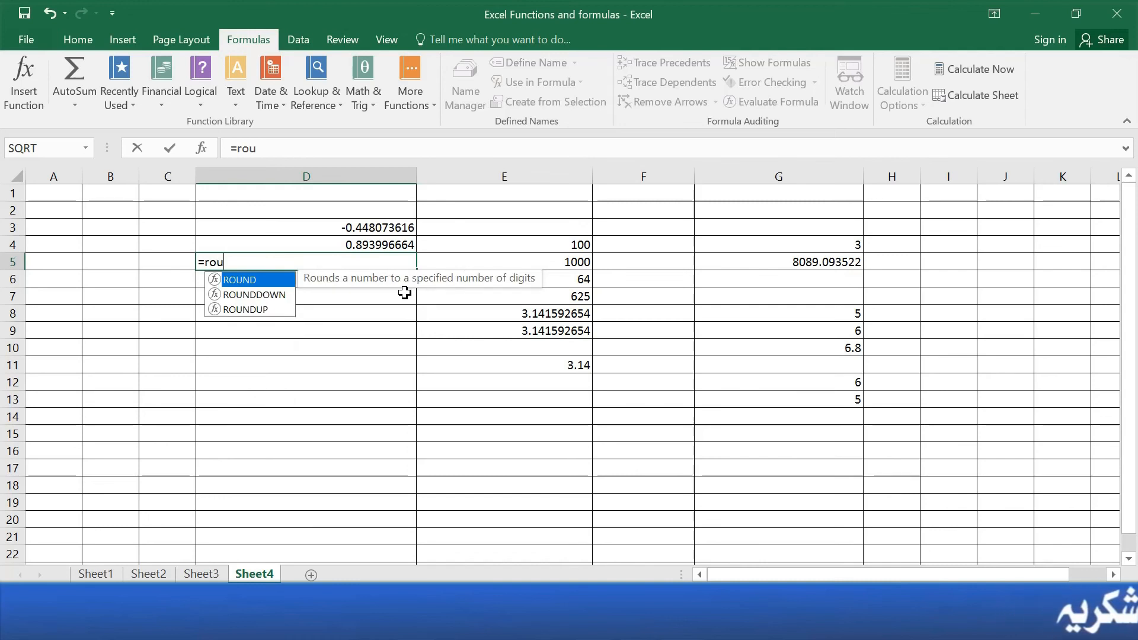
pyautogui.press('Tab')
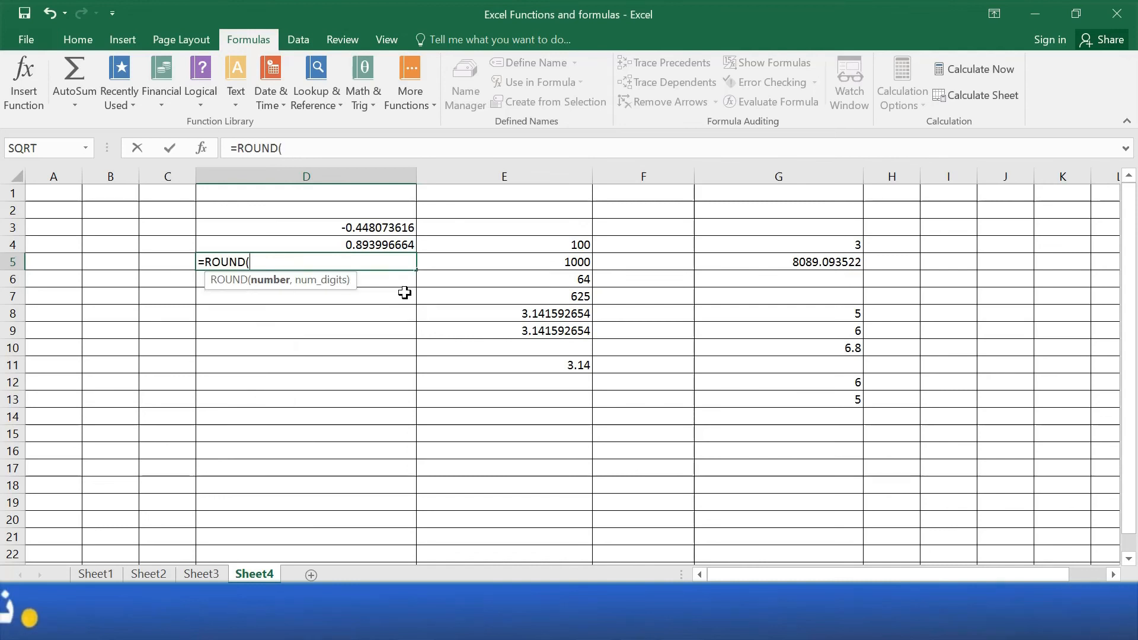
pyautogui.click(393, 248)
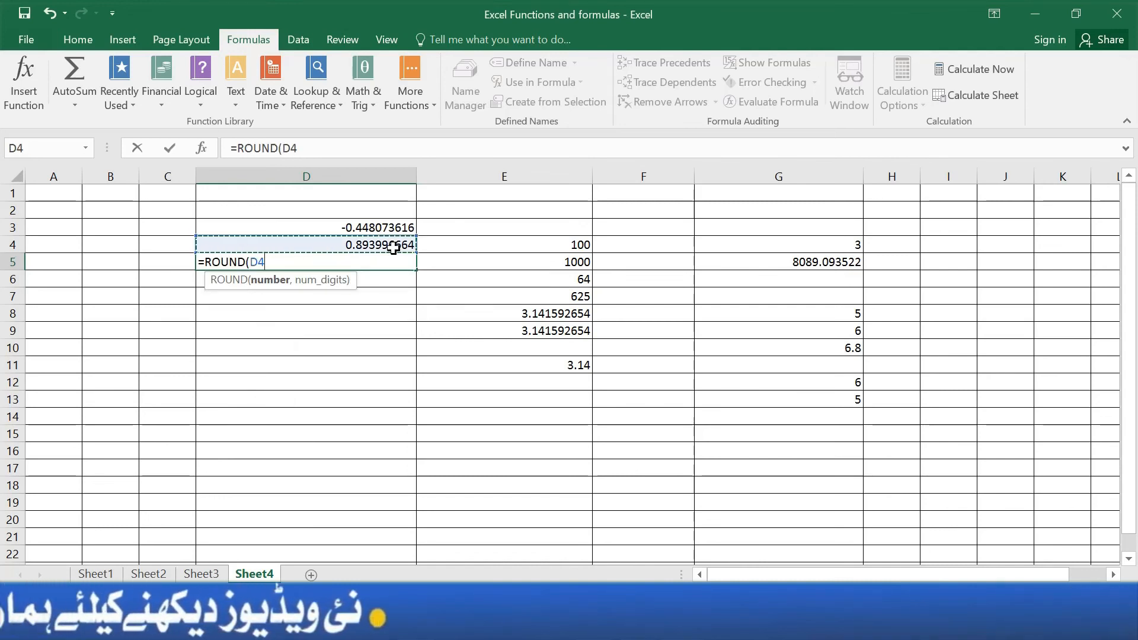
pyautogui.write(',0')
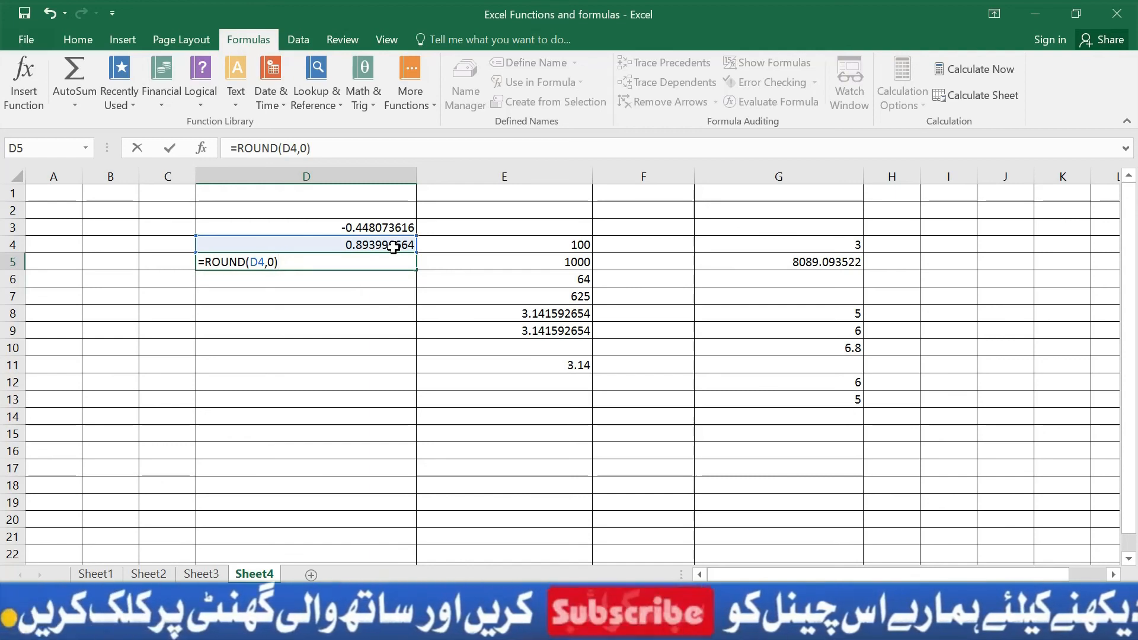
pyautogui.press('Return')
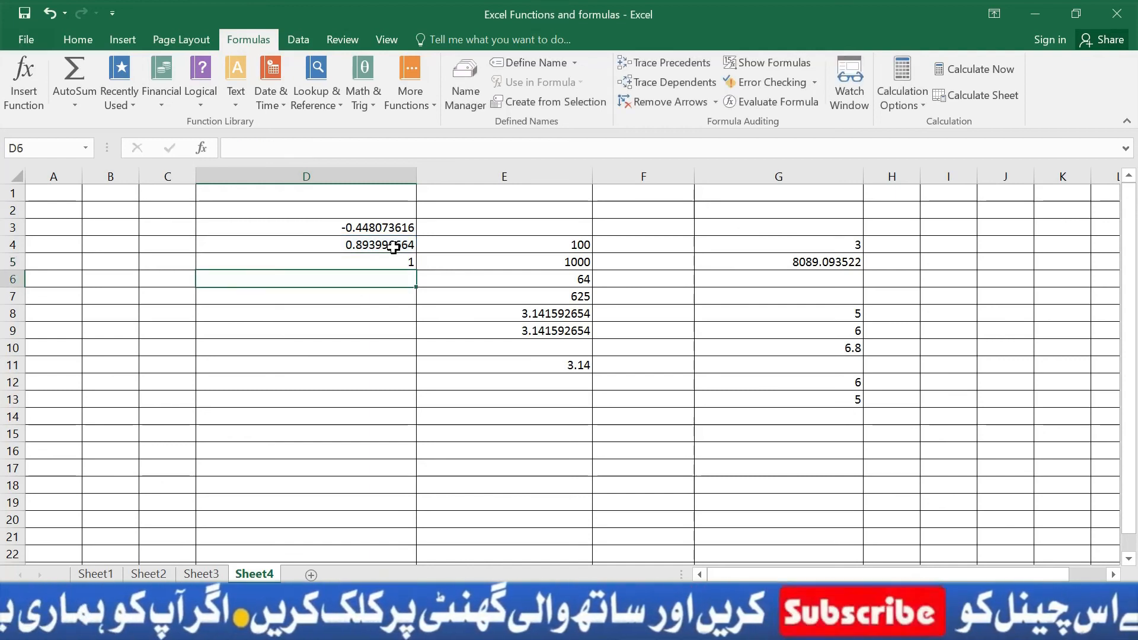
pyautogui.press('Up')
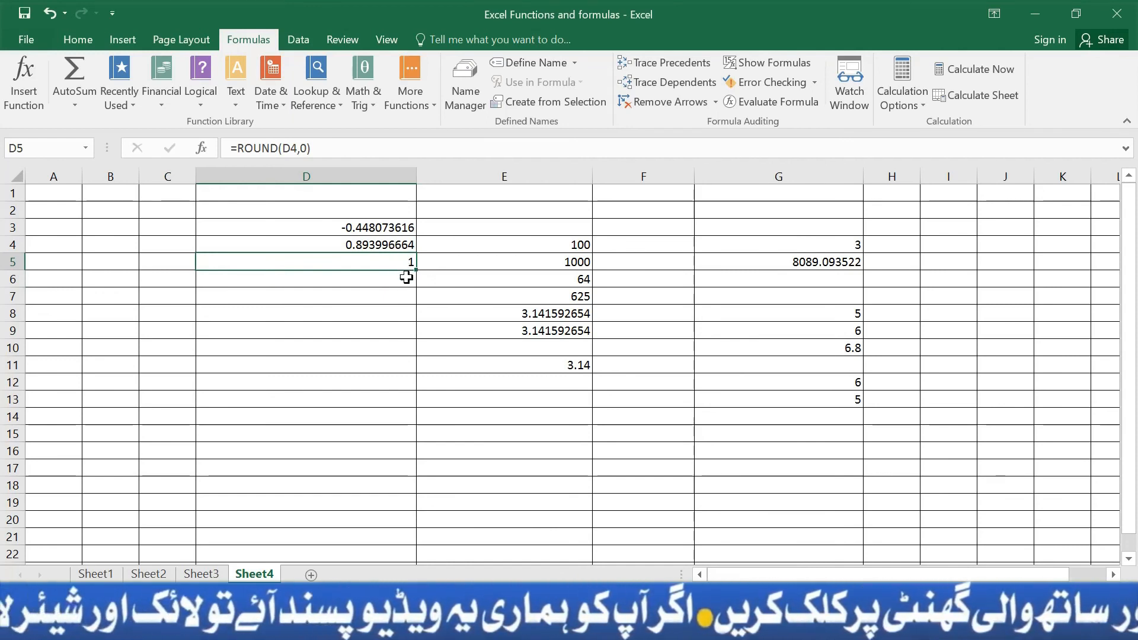
pyautogui.click(335, 244)
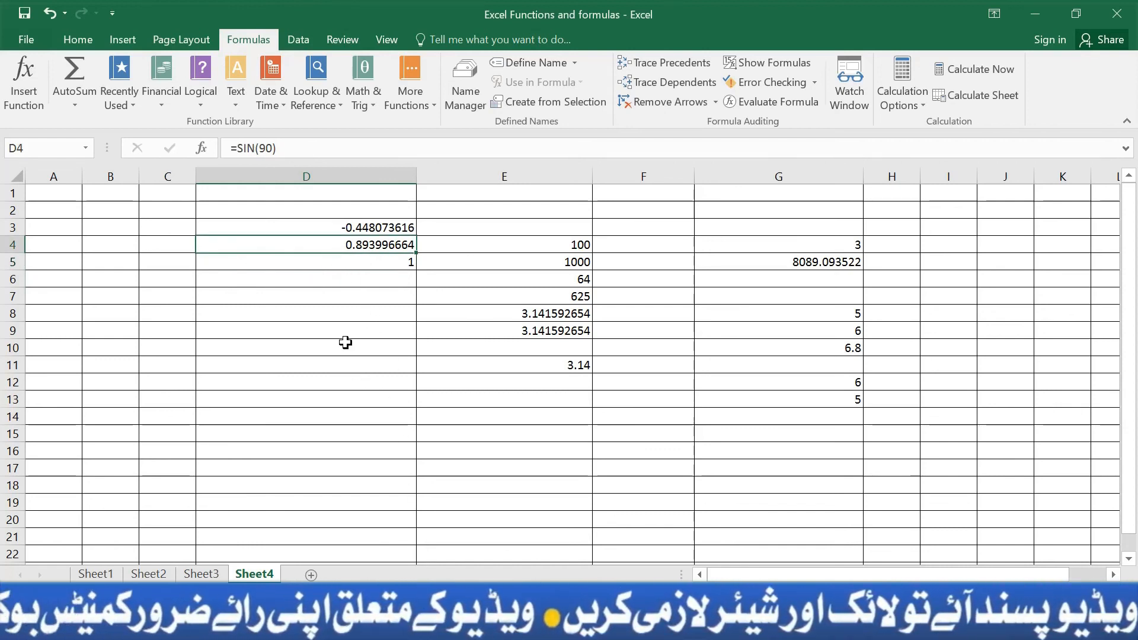
# Enter the formula =TAN(90) in cell D7
pyautogui.click(316, 292)
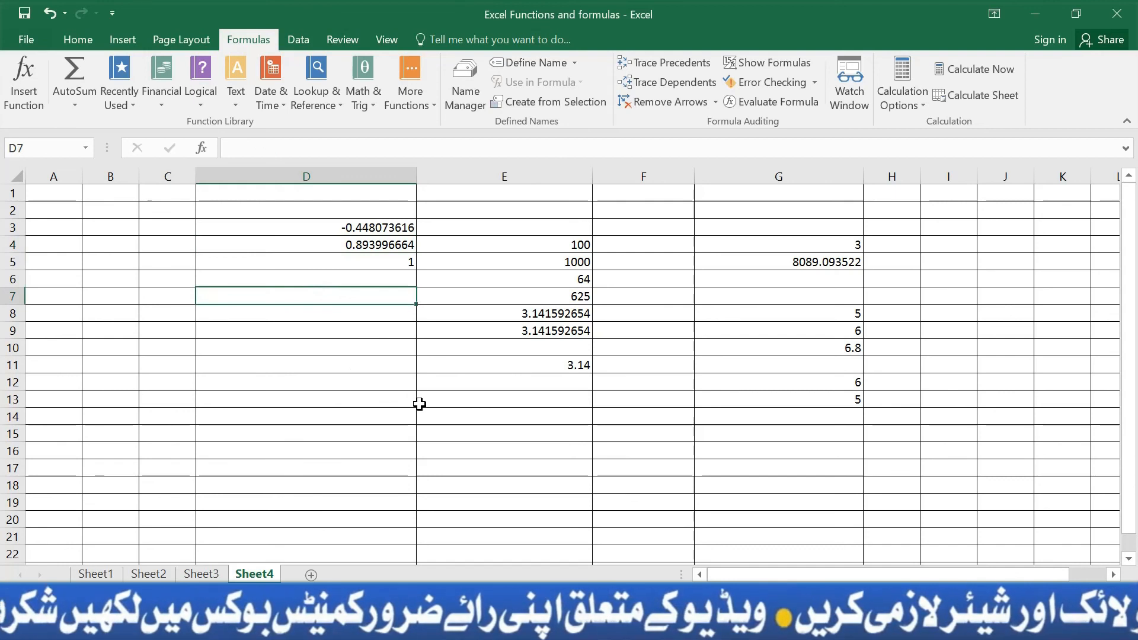
pyautogui.write('=')
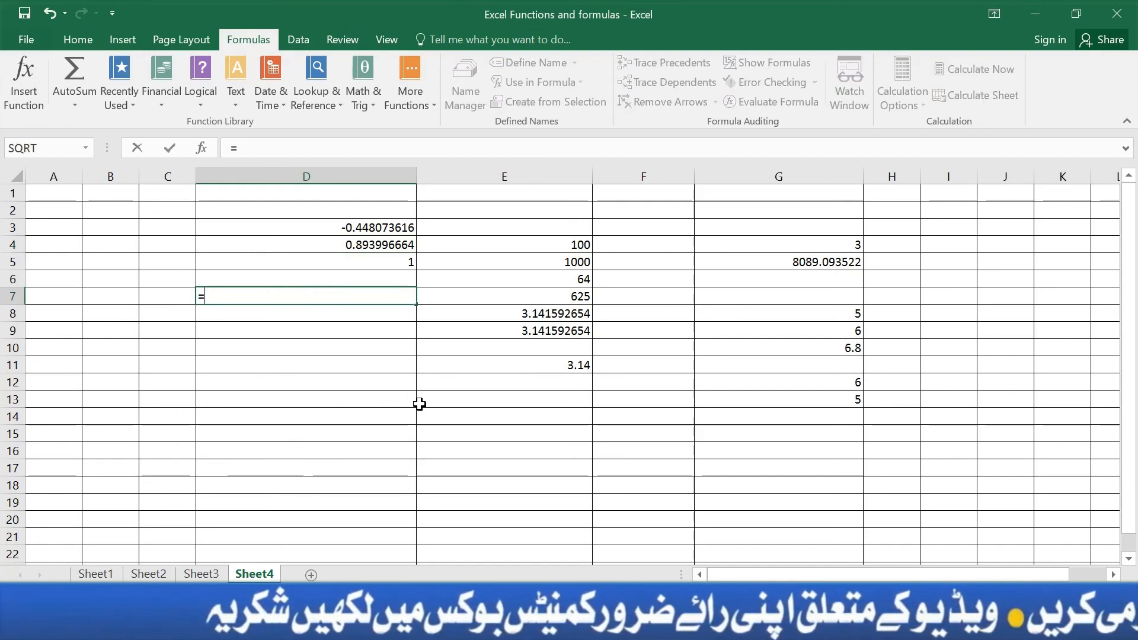
pyautogui.write('ta')
pyautogui.press('Tab')
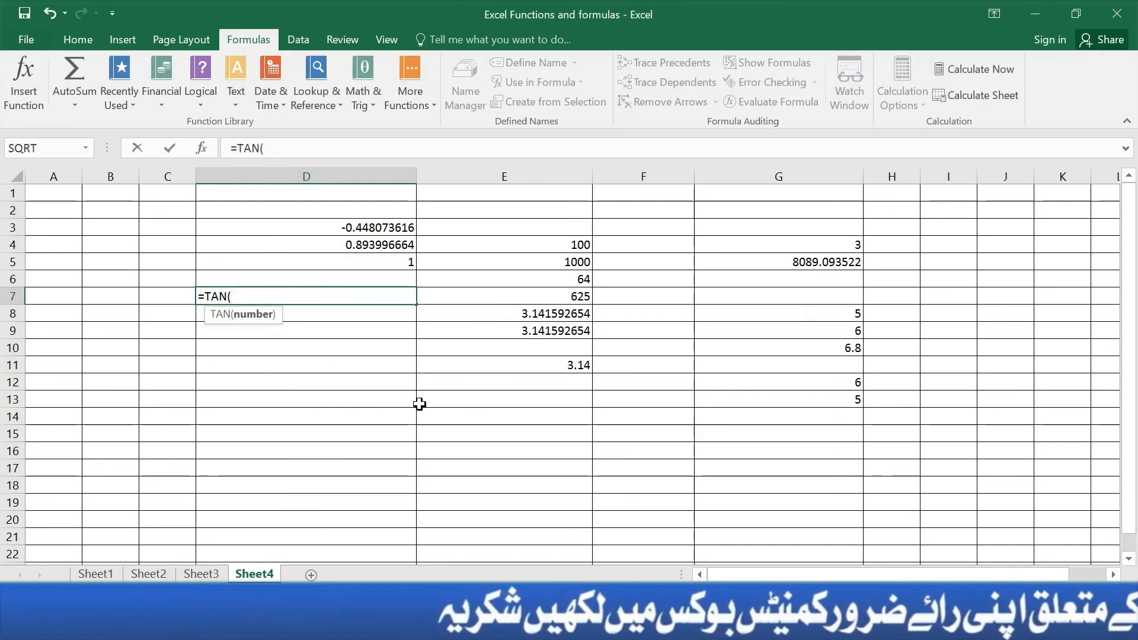
pyautogui.write('90')
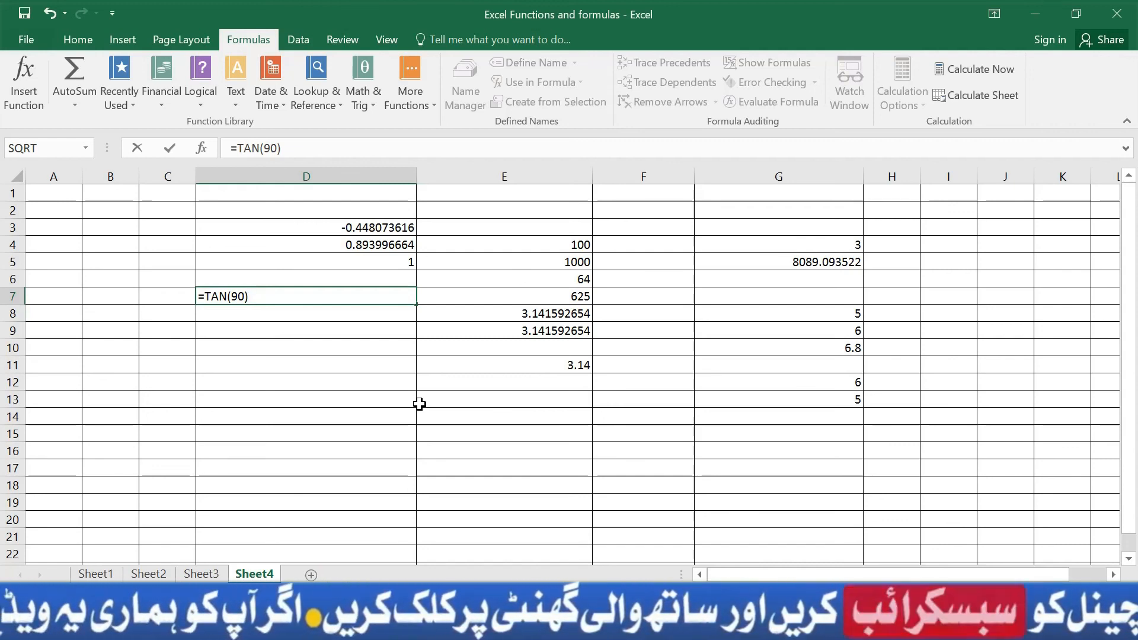
pyautogui.press('Return')
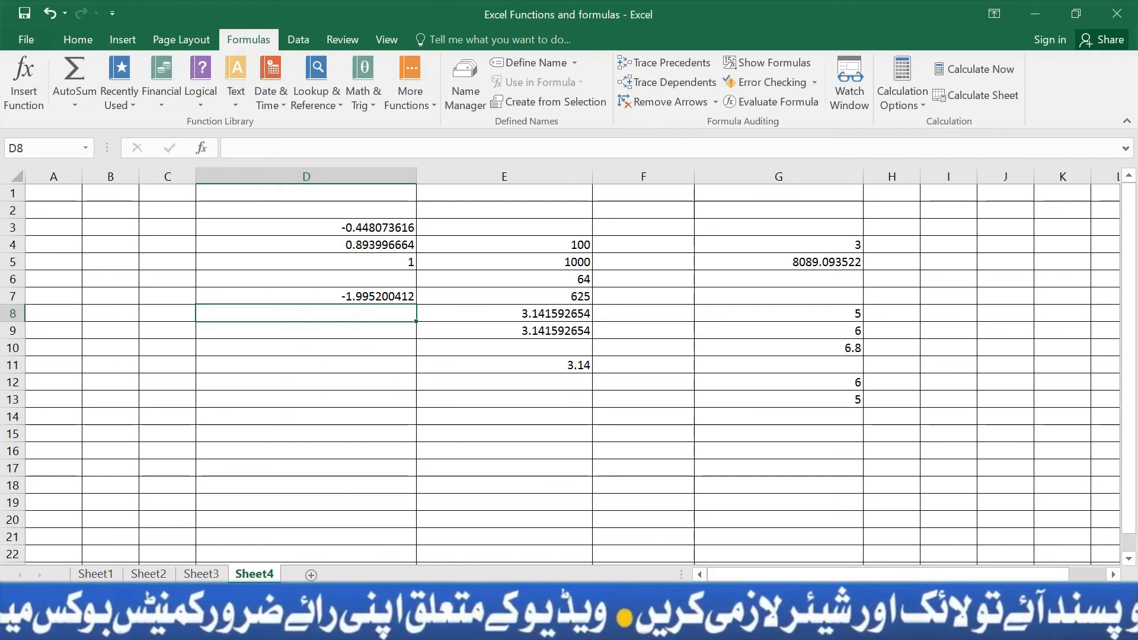
# Switch to the function outline Document1 in Word and review the remaining trigonometry entries through COT and EXP
pyautogui.moveTo(637, 628)
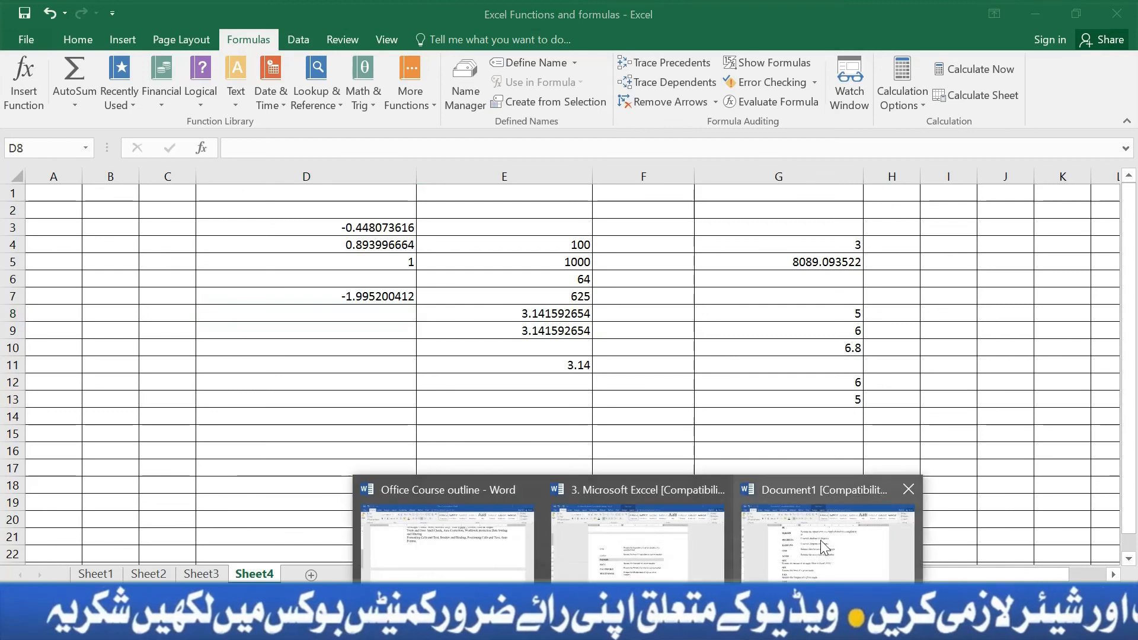
pyautogui.click(830, 510)
pyautogui.scroll(-5, 480, 320)
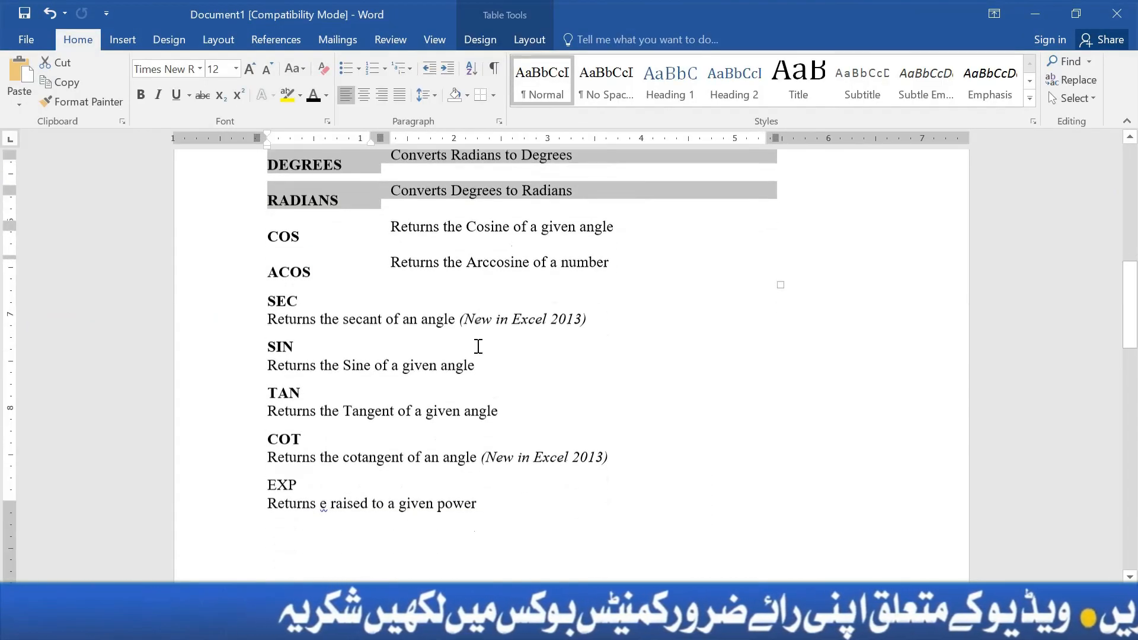
# Examine the EXP and FACT entries in the outline and compare EXP with the POWER function's description
pyautogui.scroll(-2, 339, 418)
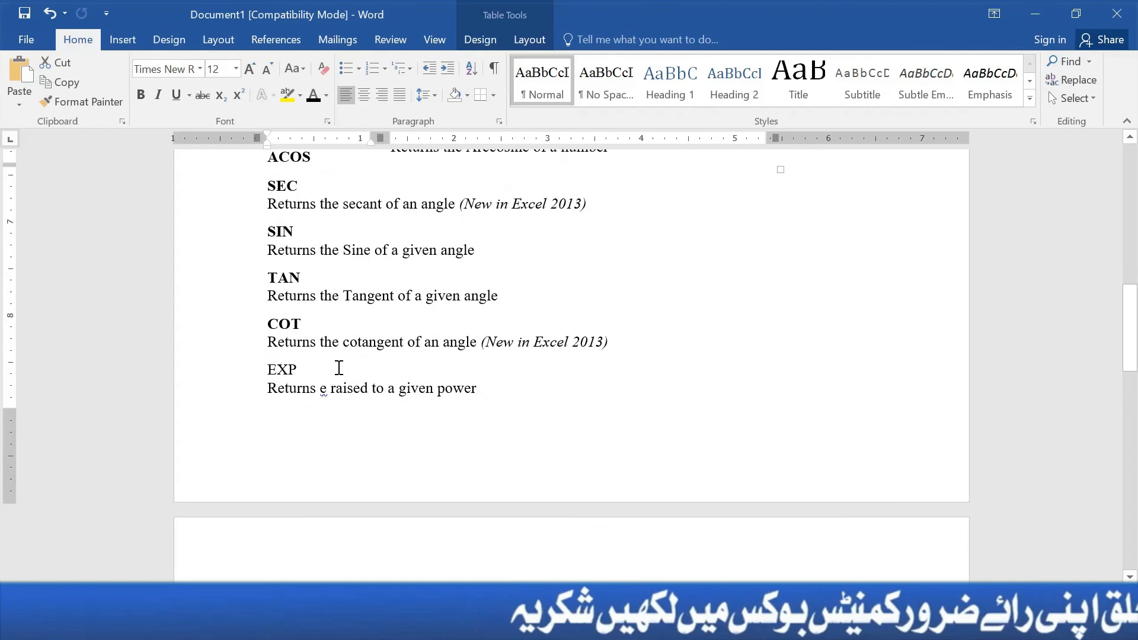
pyautogui.scroll(-4, 385, 385)
pyautogui.scroll(-2, 437, 343)
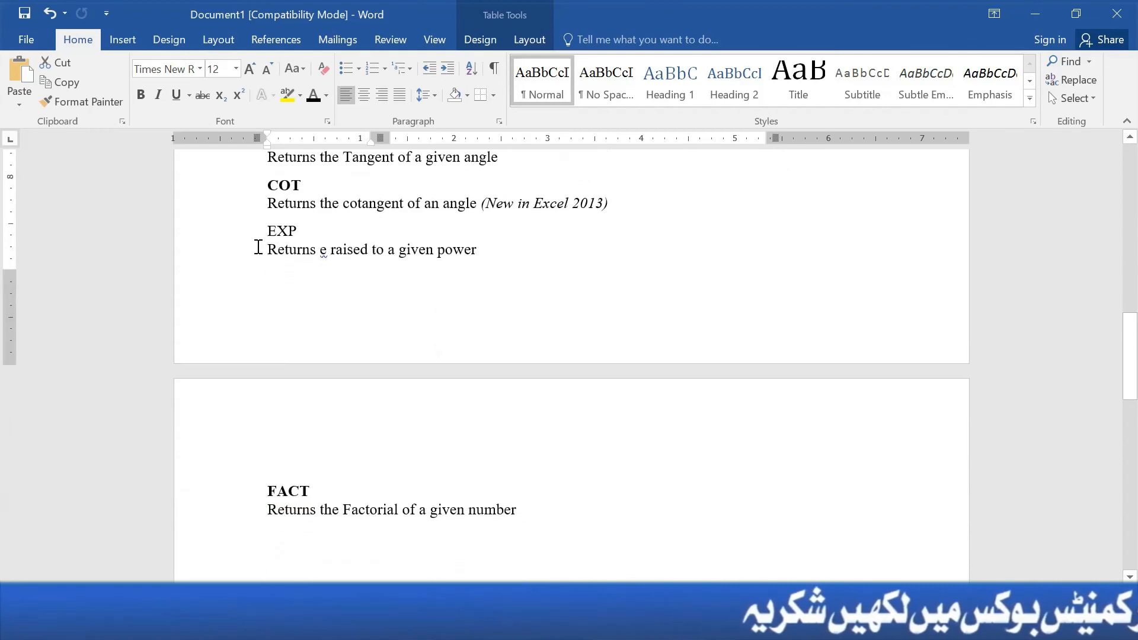
pyautogui.moveTo(265, 231); pyautogui.dragTo(328, 236)
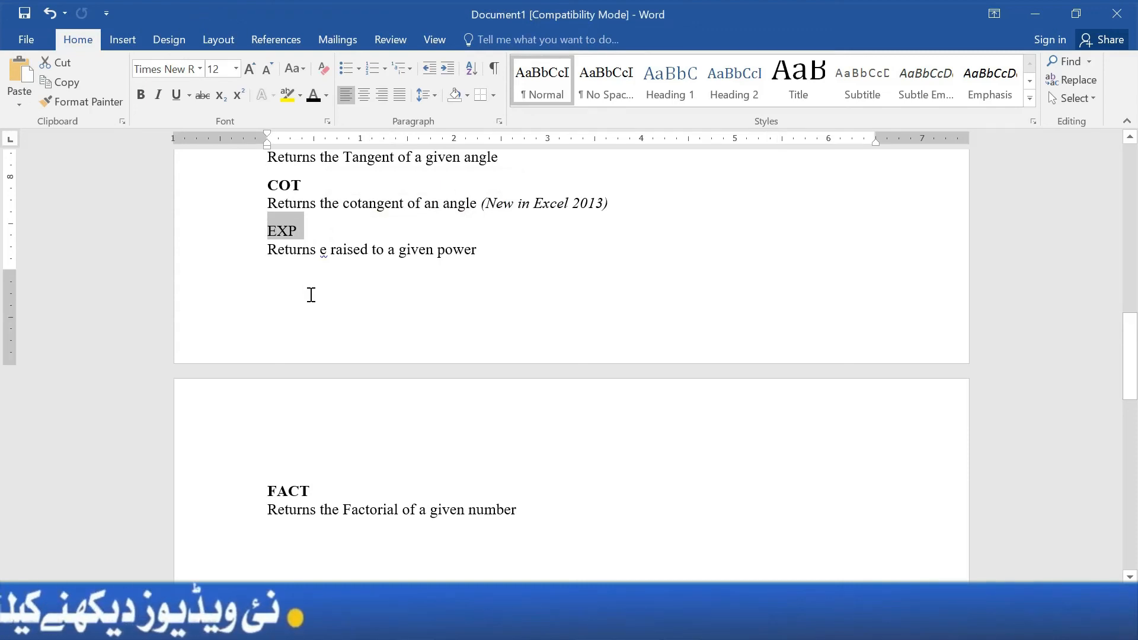
pyautogui.scroll(20, 311, 295)
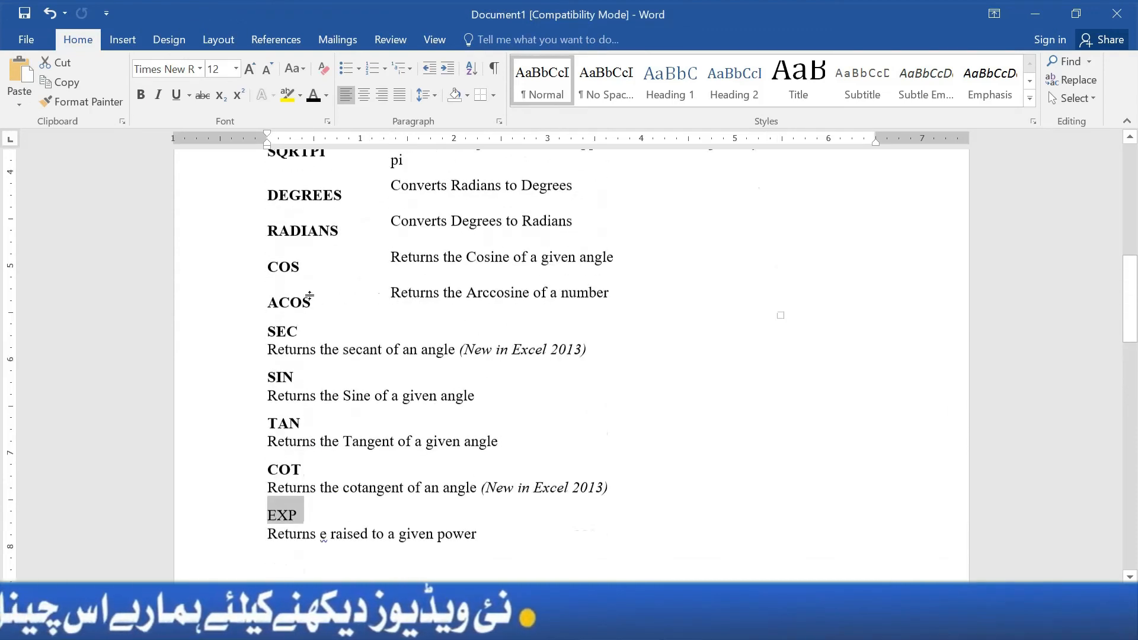
pyautogui.scroll(5, 311, 295)
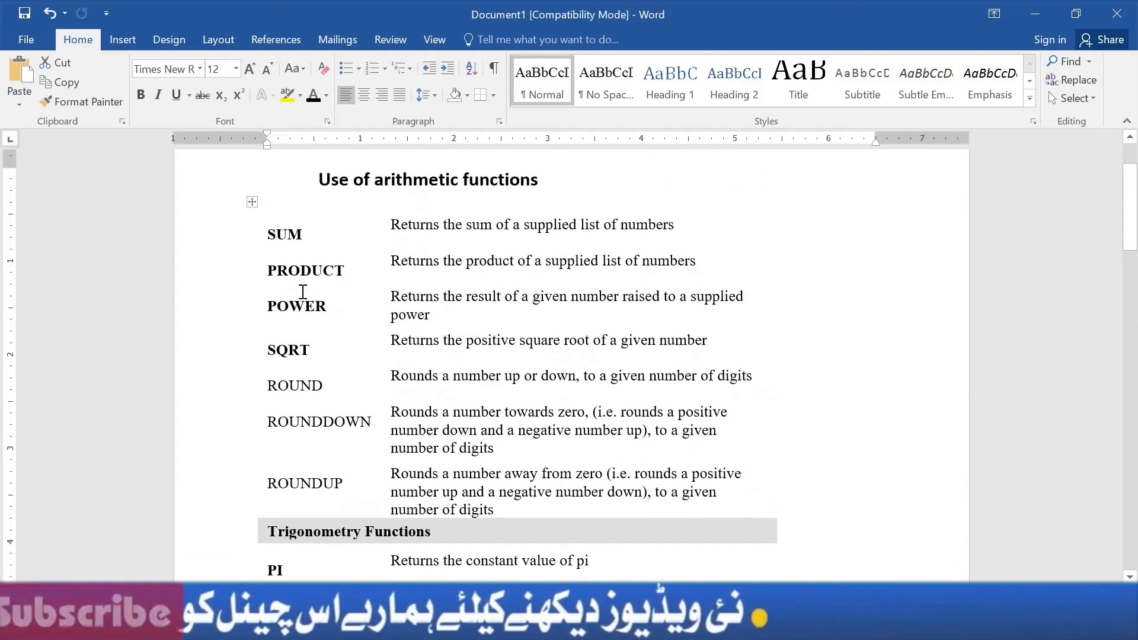
pyautogui.click(264, 302)
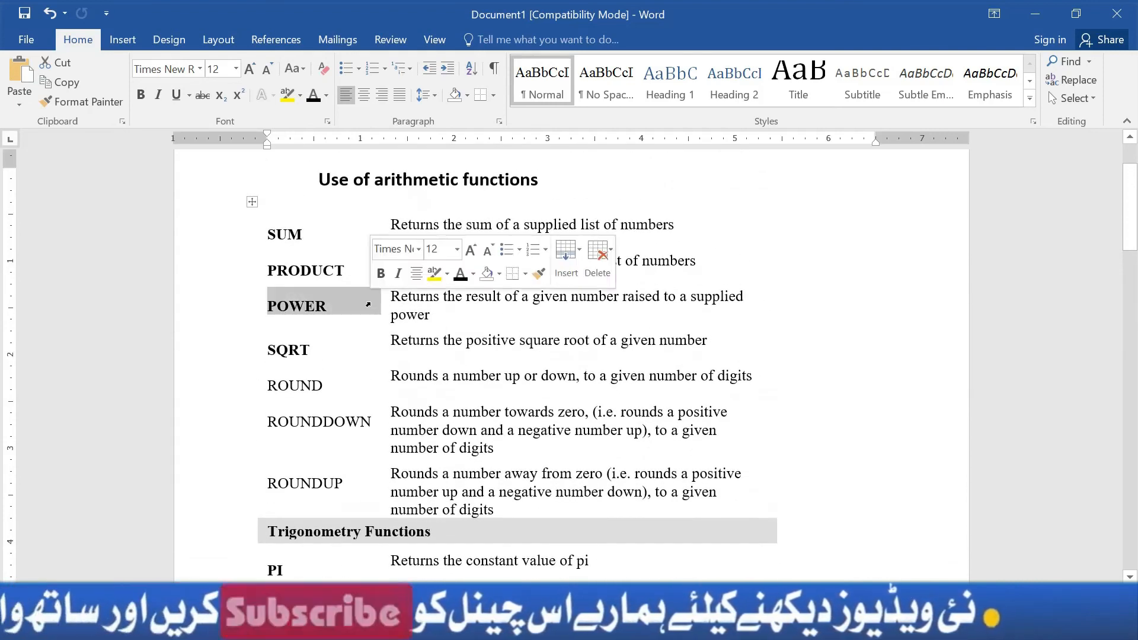
pyautogui.moveTo(686, 303); pyautogui.dragTo(572, 302)
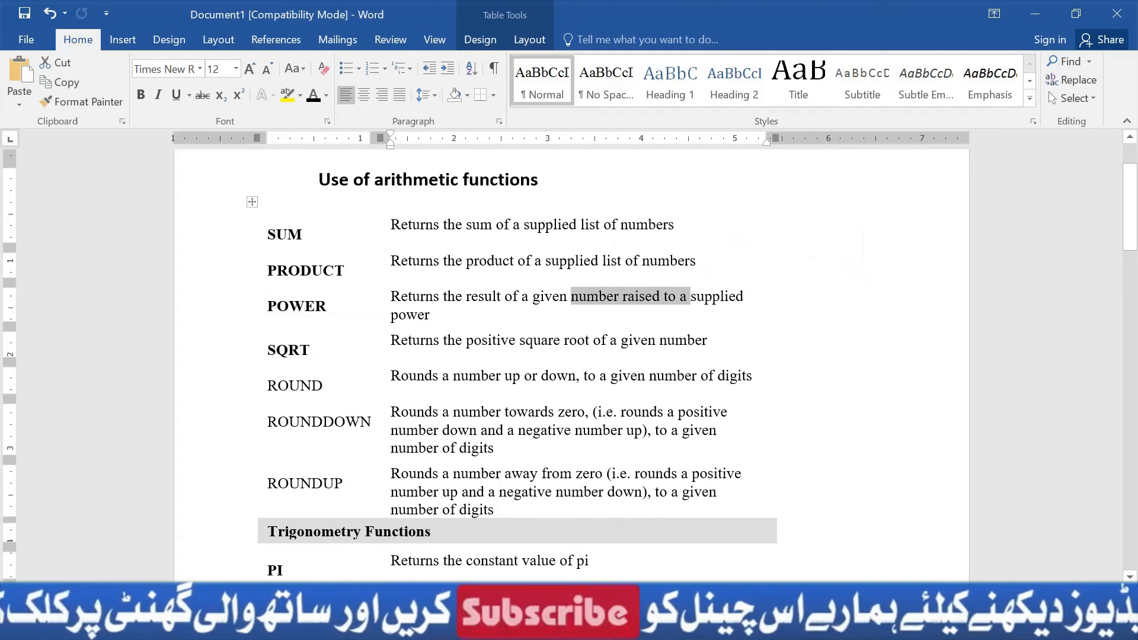
# Switch to the Excel workbook Excel Functions and formulas and enter the formula =EXP(8) in cell D11 of Sheet4
pyautogui.click(682, 629)
pyautogui.click(596, 550)
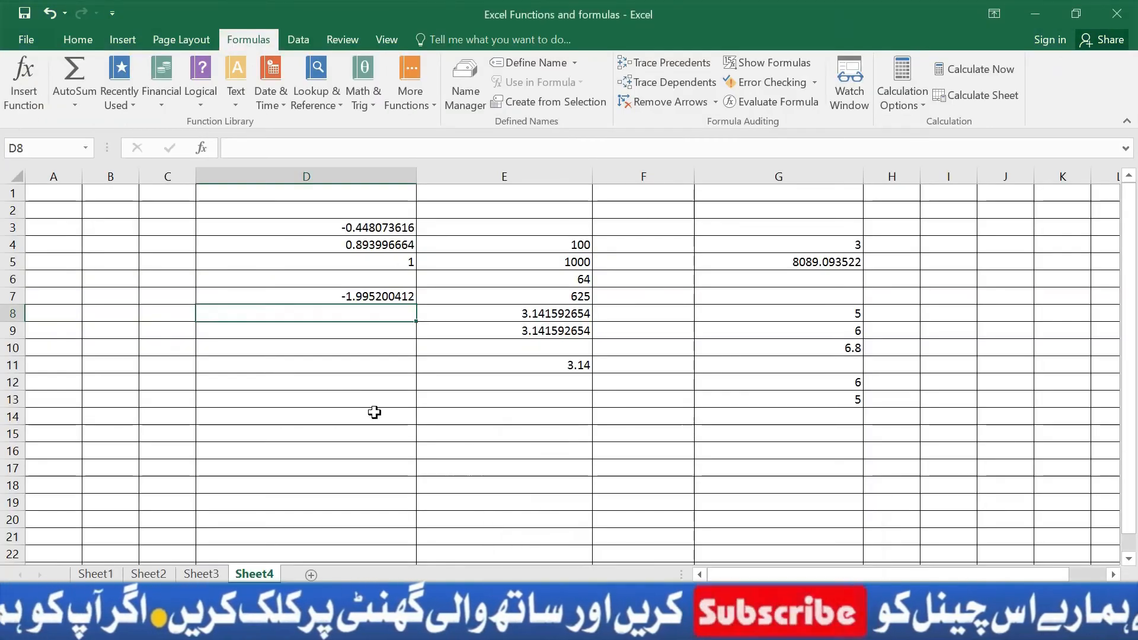
pyautogui.click(340, 363)
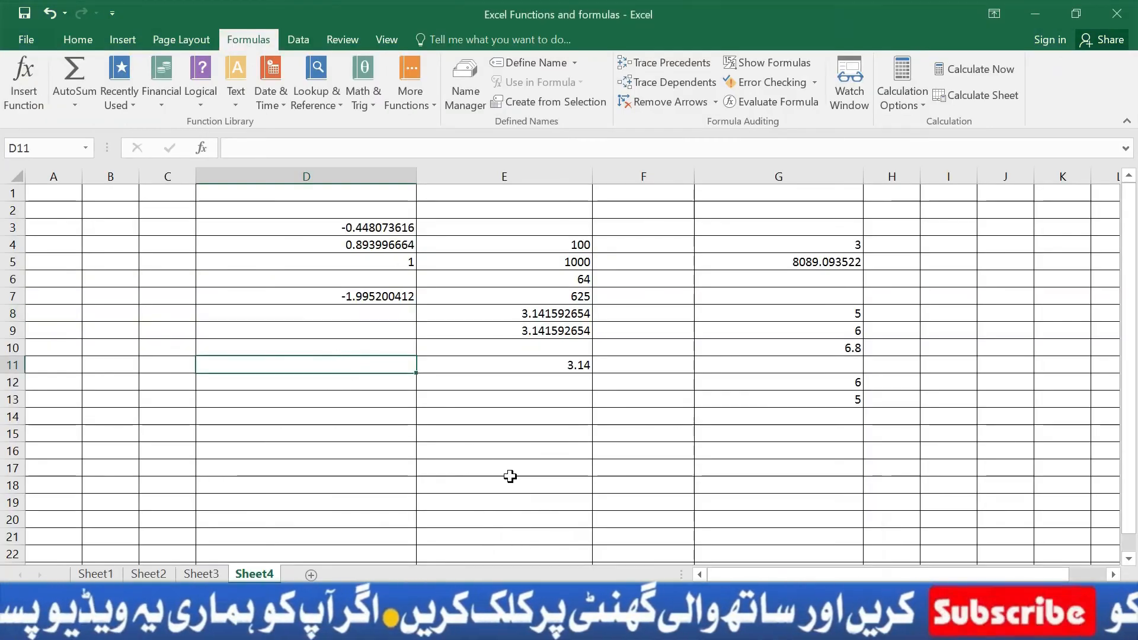
pyautogui.write('=exp')
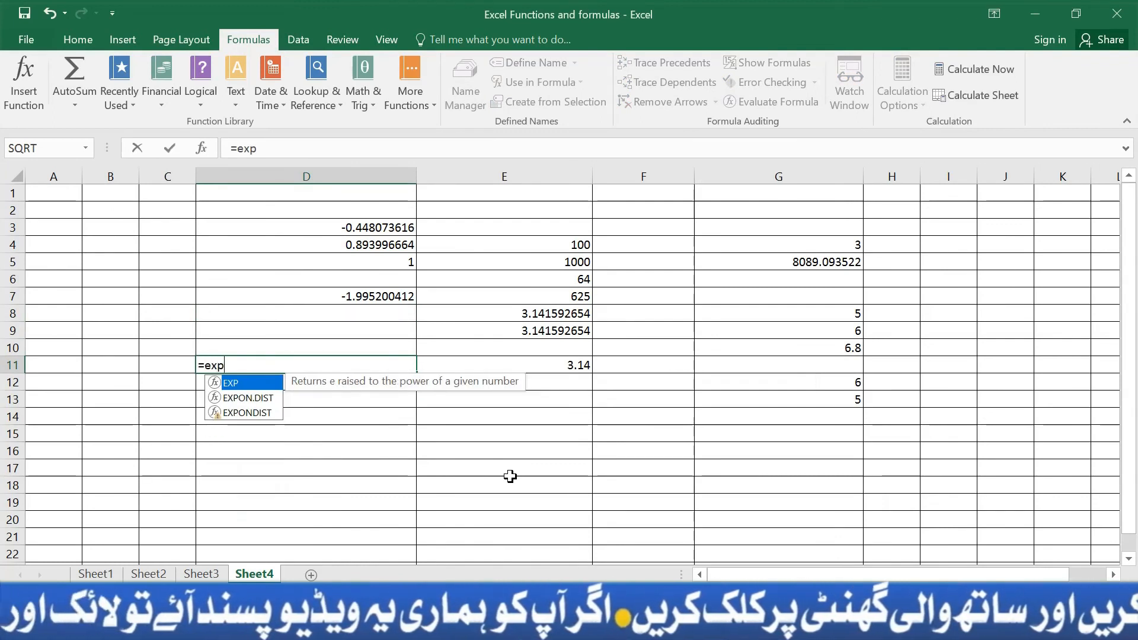
pyautogui.press('Tab')
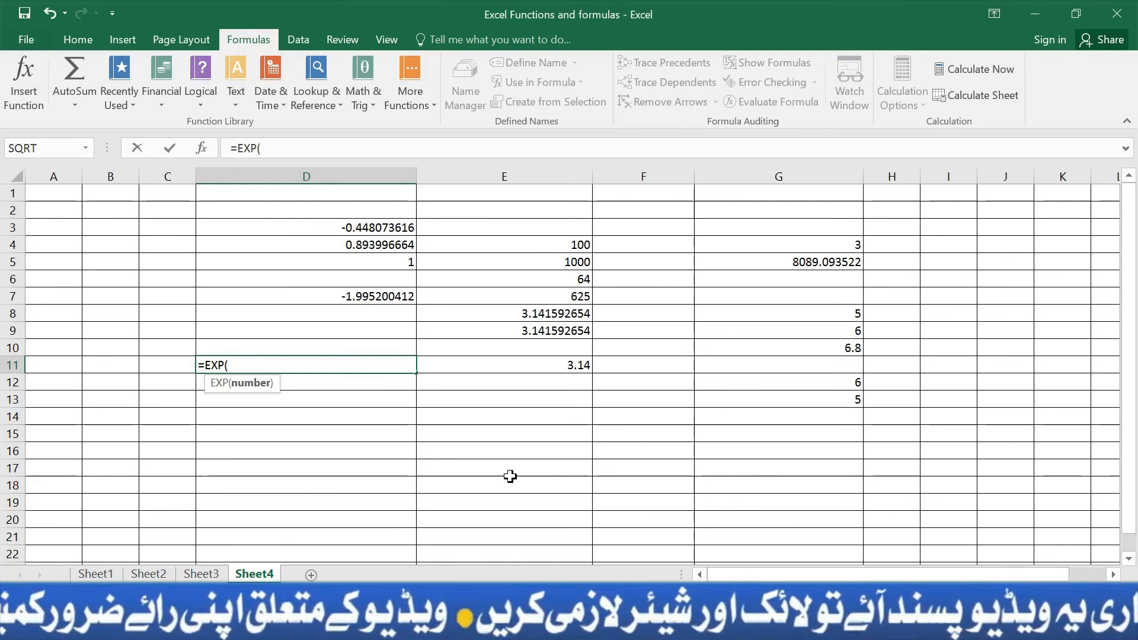
pyautogui.write('8')
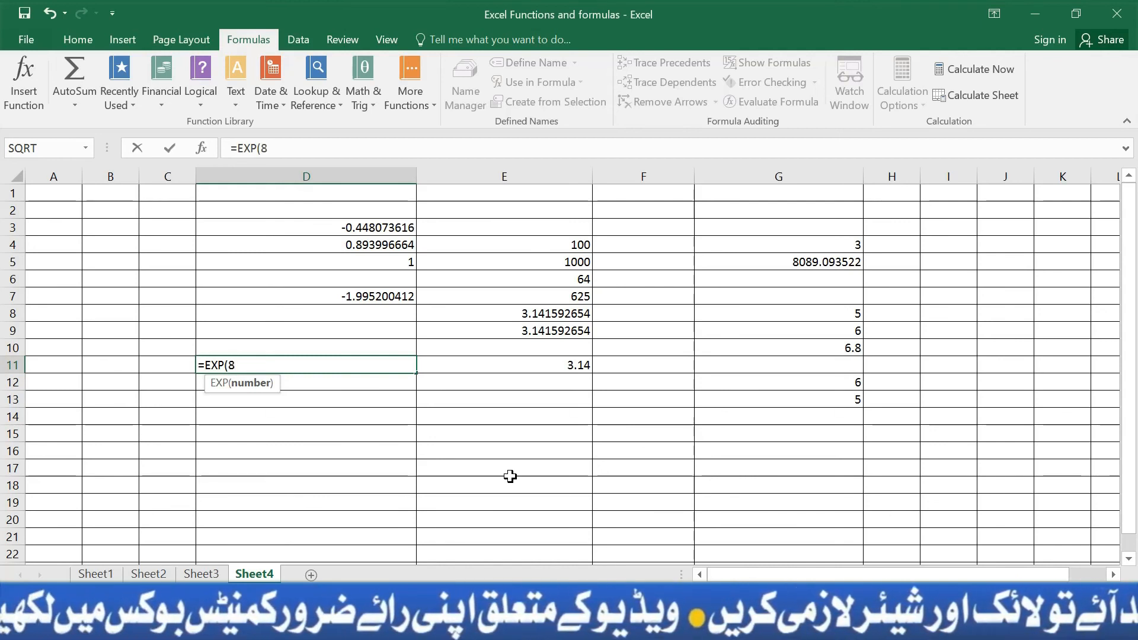
pyautogui.write(')')
pyautogui.press('Return')
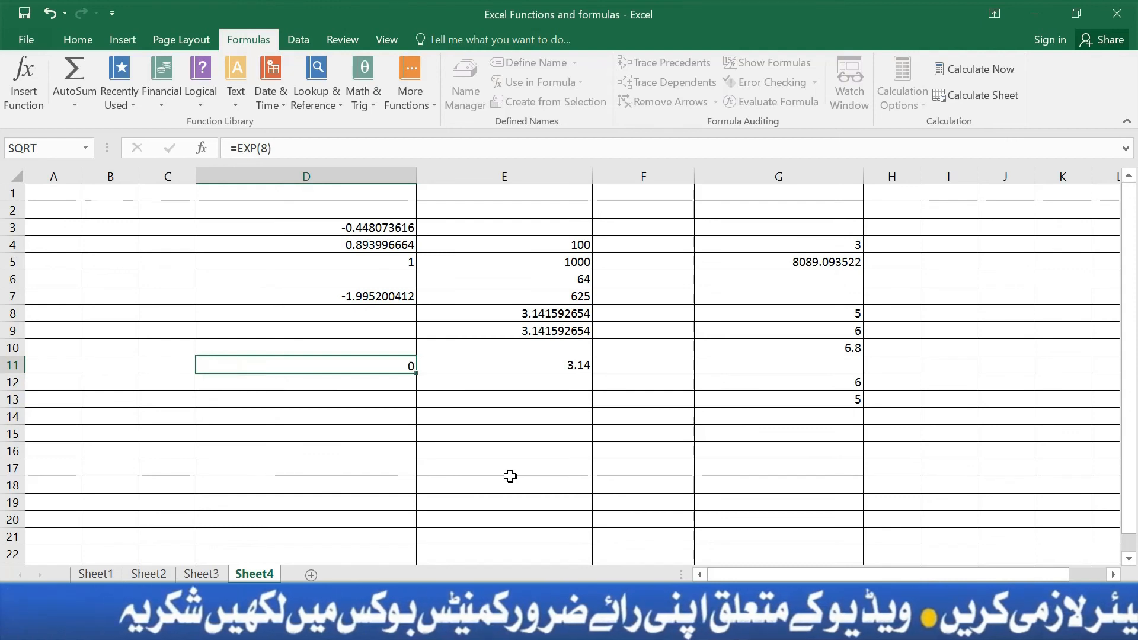